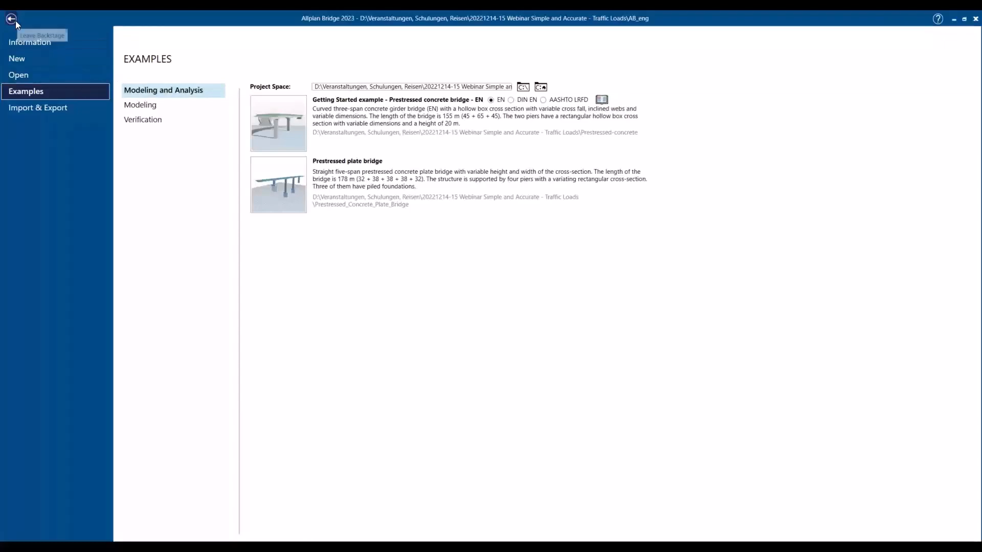
Step: Return to the bridge's analysis model and examine the deck and piers from different angles
{"action": "left_click", "coordinate": [13, 20]}
{"action": "mouse_move", "coordinate": [363, 361]}
{"action": "middle_mouse_down"}
{"action": "mouse_move", "coordinate": [375, 346]}
{"action": "mouse_move", "coordinate": [280, 248]}
{"action": "middle_mouse_up"}
{"action": "middle_click_drag", "start_coordinate": [381, 383], "coordinate": [278, 285]}
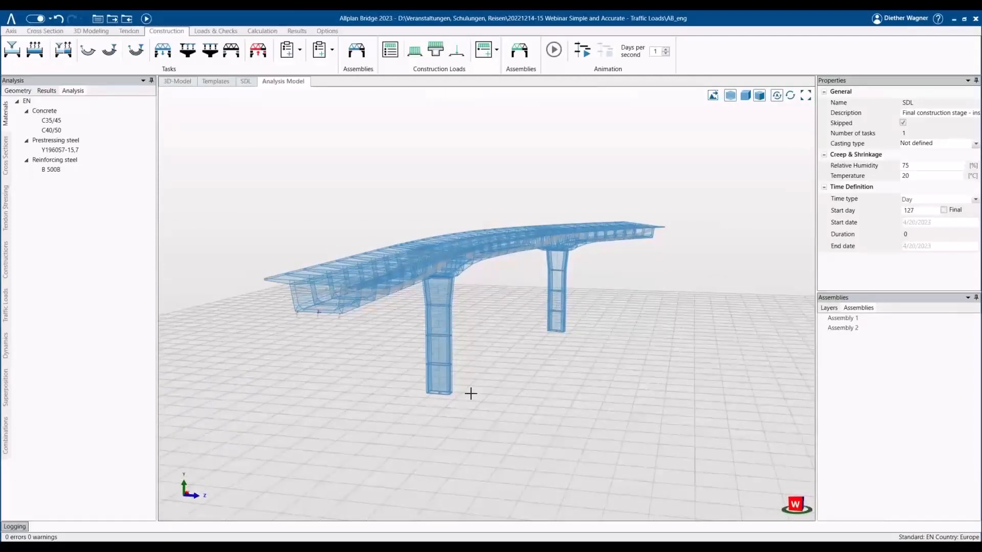
{"action": "mouse_move", "coordinate": [228, 324]}
{"action": "middle_mouse_down"}
{"action": "mouse_move", "coordinate": [283, 352]}
{"action": "mouse_move", "coordinate": [264, 354]}
{"action": "mouse_move", "coordinate": [297, 348]}
{"action": "middle_mouse_up"}
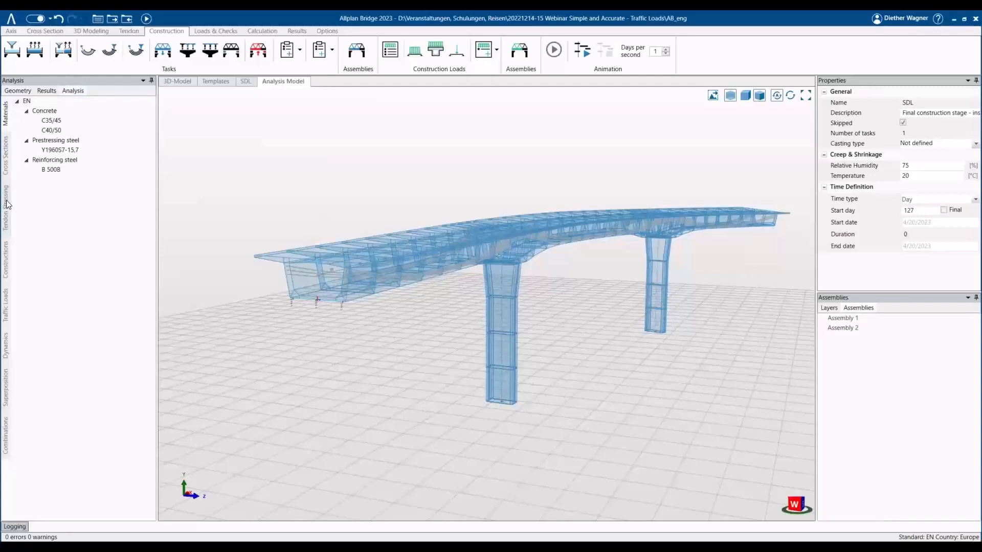
Step: Review the construction schedule stage by stage: ConsStg1-Piers, ConsStg2-Span1, ConsStg3-Span2, ConsStg4-Span3 and SDL
{"action": "left_click", "coordinate": [6, 271]}
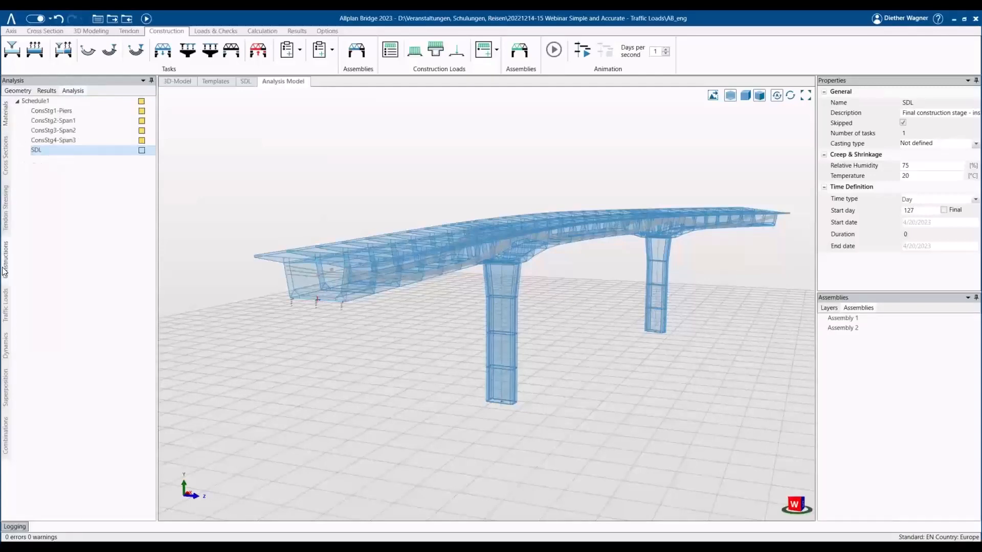
{"action": "left_click", "coordinate": [39, 111]}
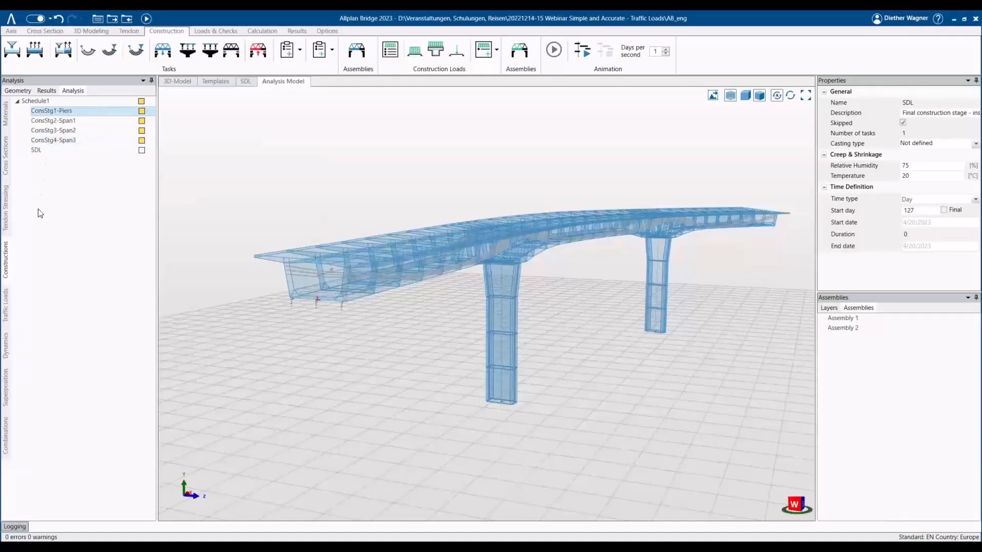
{"action": "double_click", "coordinate": [51, 121]}
{"action": "double_click", "coordinate": [50, 112]}
{"action": "middle_click_drag", "start_coordinate": [464, 366], "coordinate": [439, 368]}
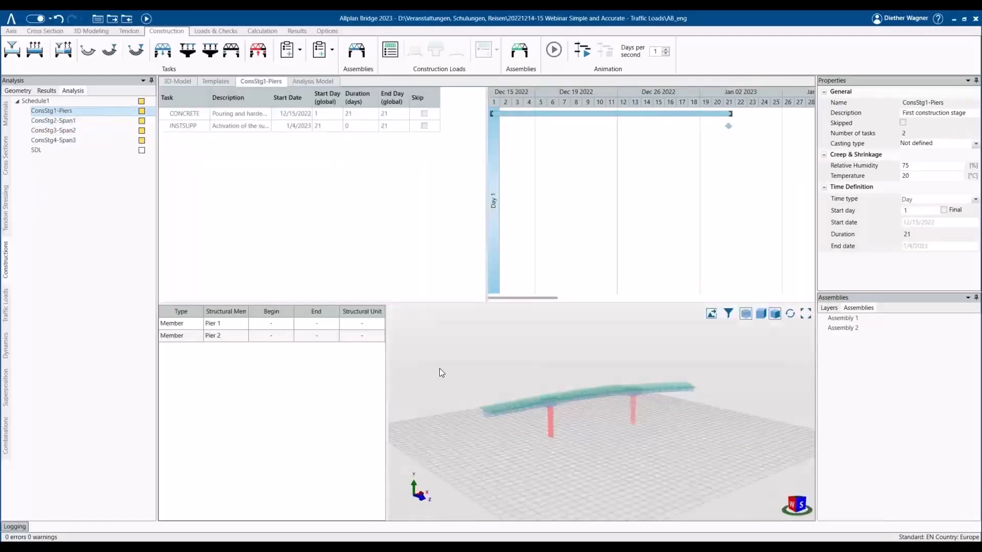
{"action": "double_click", "coordinate": [75, 123]}
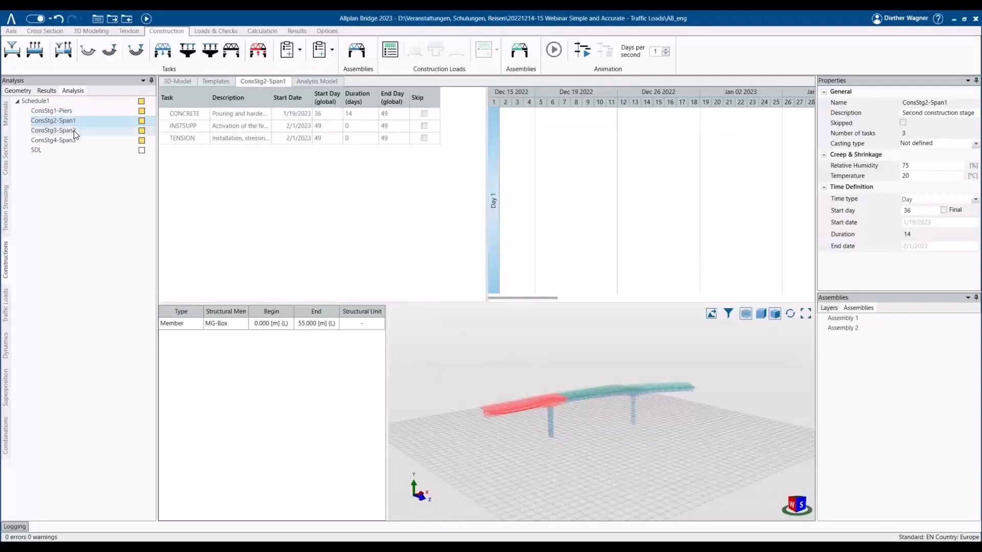
{"action": "double_click", "coordinate": [53, 131]}
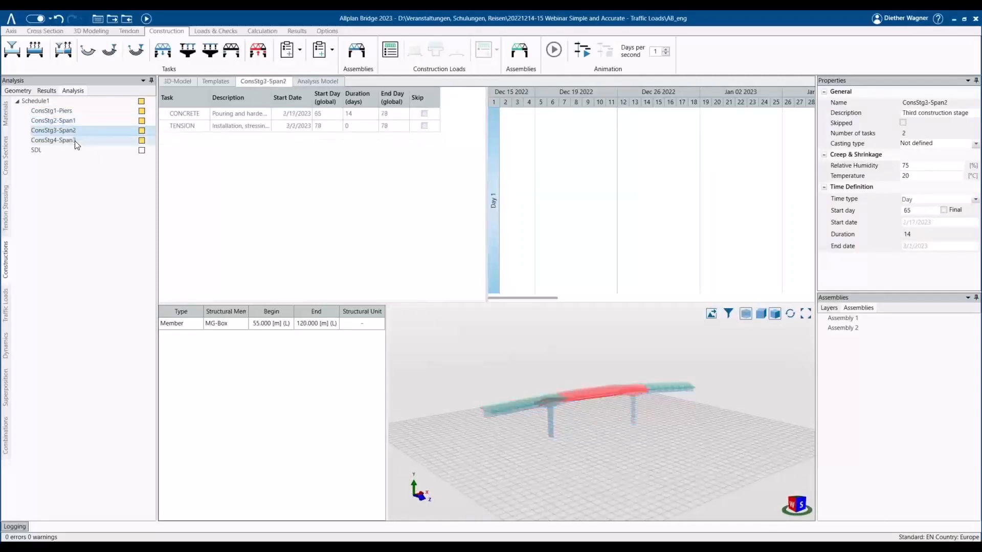
{"action": "double_click", "coordinate": [75, 141]}
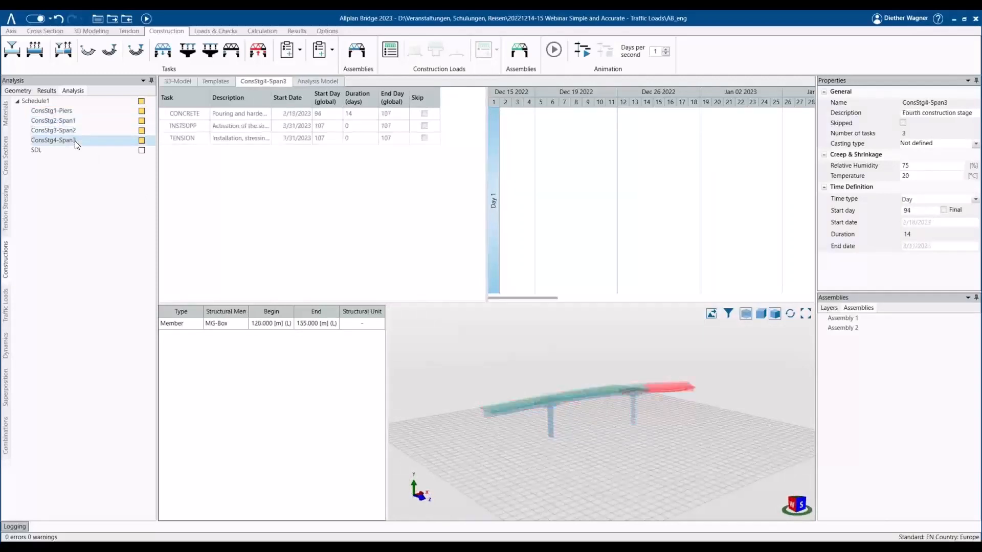
{"action": "double_click", "coordinate": [45, 150]}
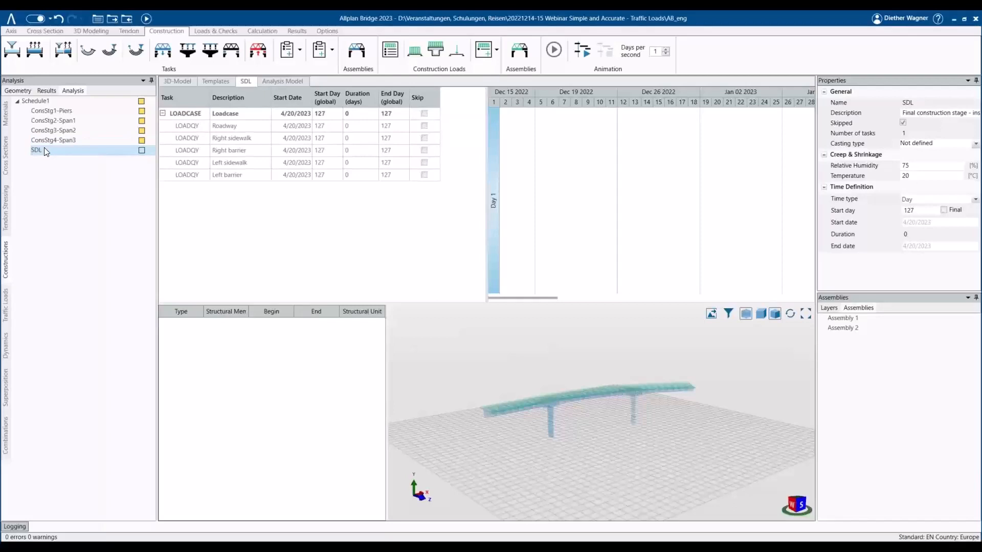
Step: Create a new lane set in the traffic loads, keeping the name LaneSet 1
{"action": "left_click", "coordinate": [6, 306]}
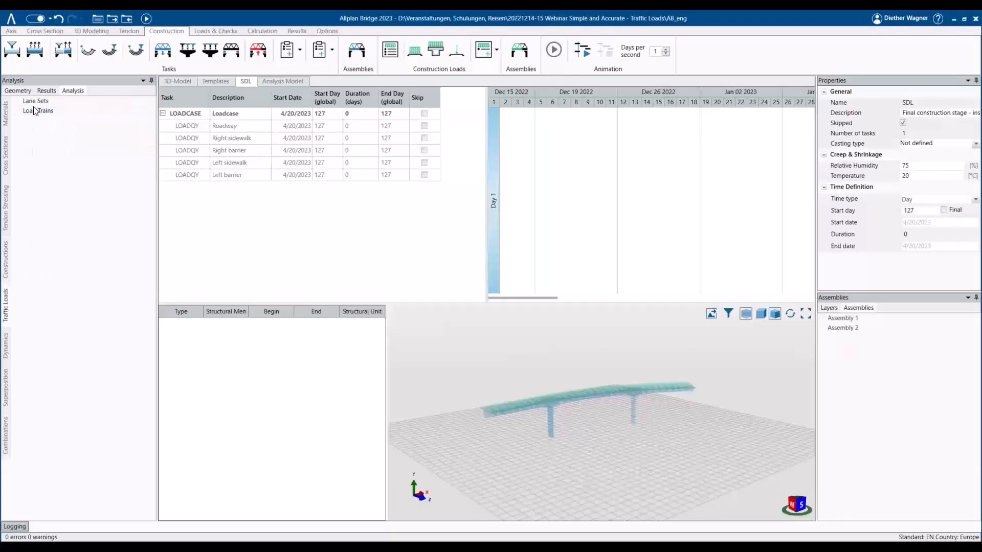
{"action": "left_click", "coordinate": [57, 104]}
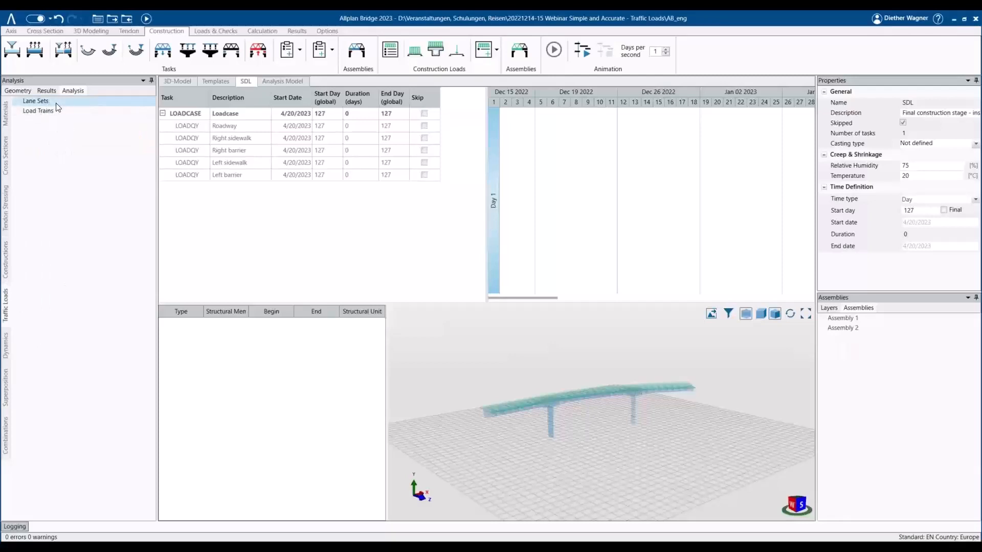
{"action": "left_click", "coordinate": [61, 112]}
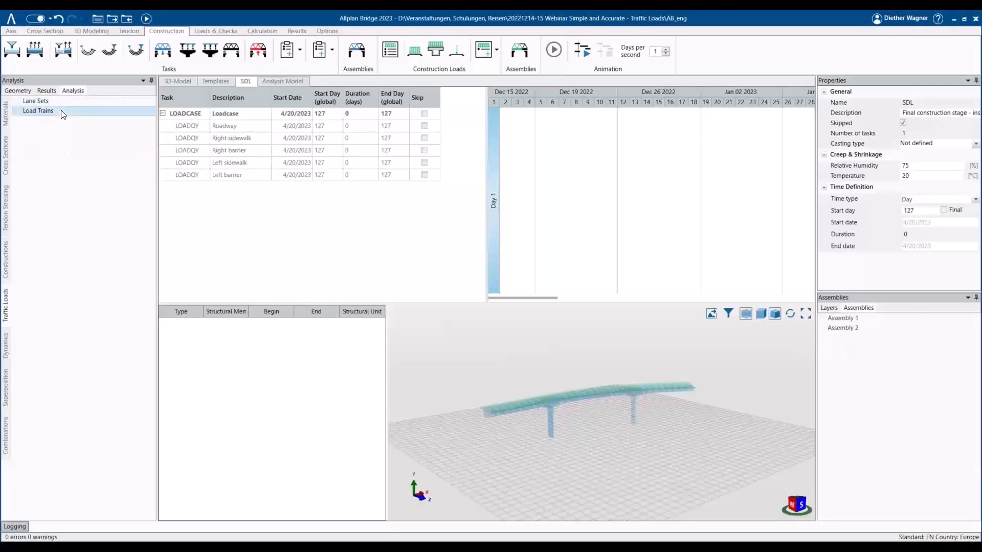
{"action": "left_click", "coordinate": [48, 103]}
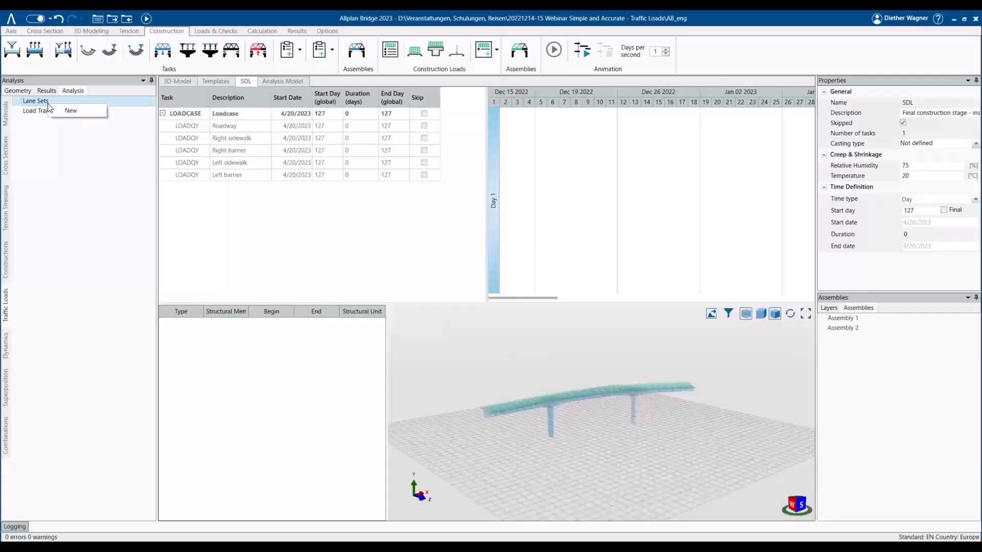
{"action": "left_click", "coordinate": [90, 114]}
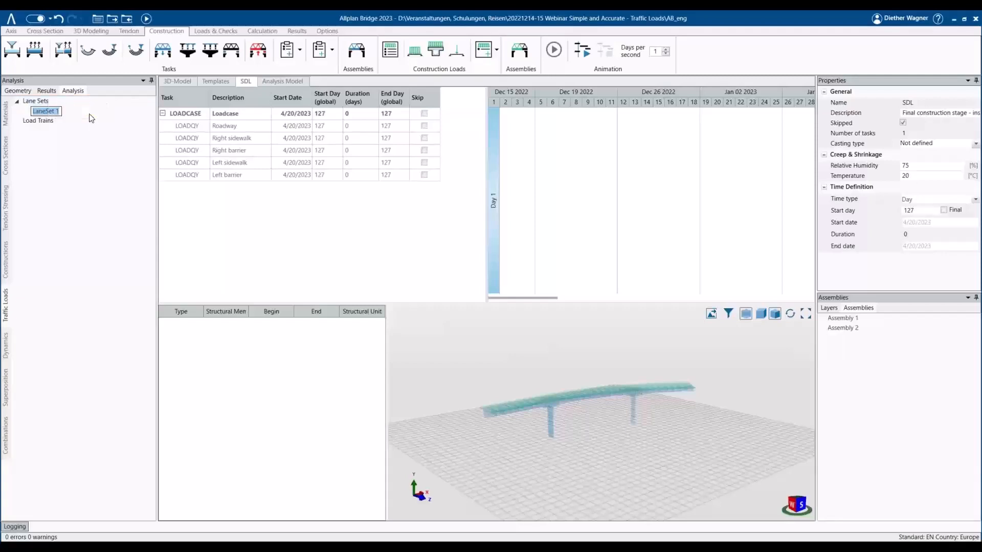
{"action": "key", "text": "Return"}
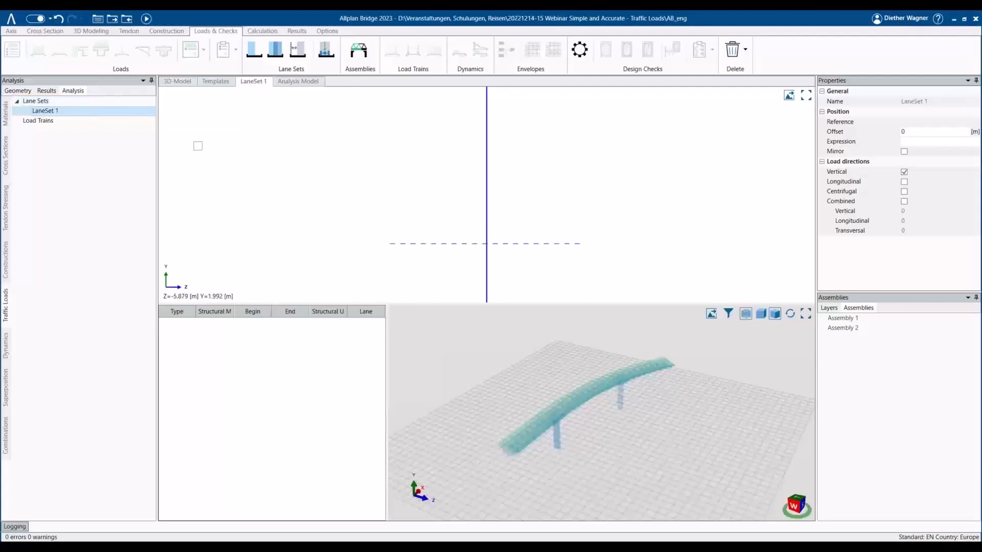
Step: Assign the MG-Box girder to LaneSet 1 over its whole length and select its assignment entry
{"action": "scroll", "coordinate": [608, 227], "scroll_direction": "down", "scroll_amount": 2}
{"action": "left_click", "coordinate": [548, 220]}
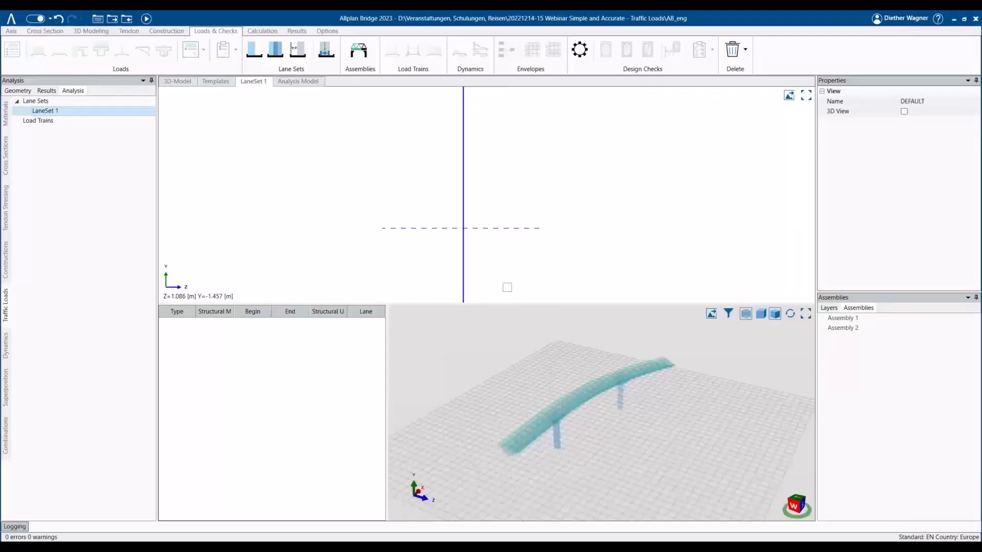
{"action": "middle_click_drag", "start_coordinate": [691, 438], "coordinate": [513, 480]}
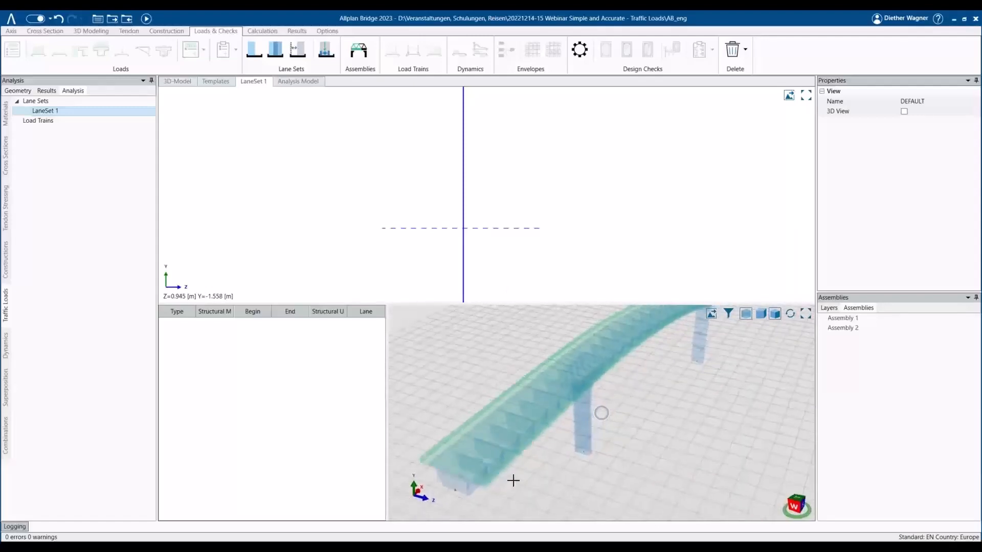
{"action": "middle_click_drag", "start_coordinate": [598, 444], "coordinate": [460, 420]}
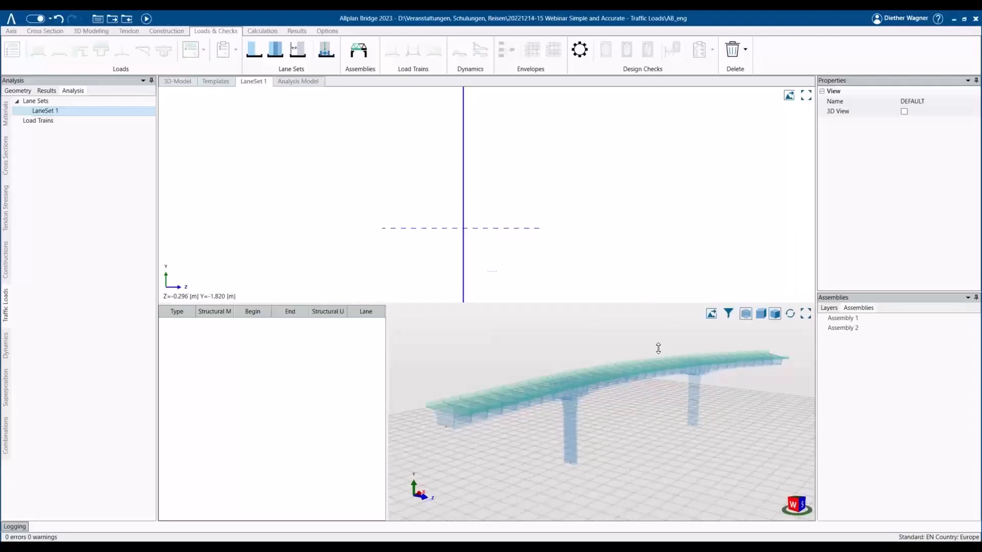
{"action": "left_click", "coordinate": [359, 51]}
{"action": "middle_click_drag", "start_coordinate": [638, 440], "coordinate": [631, 346]}
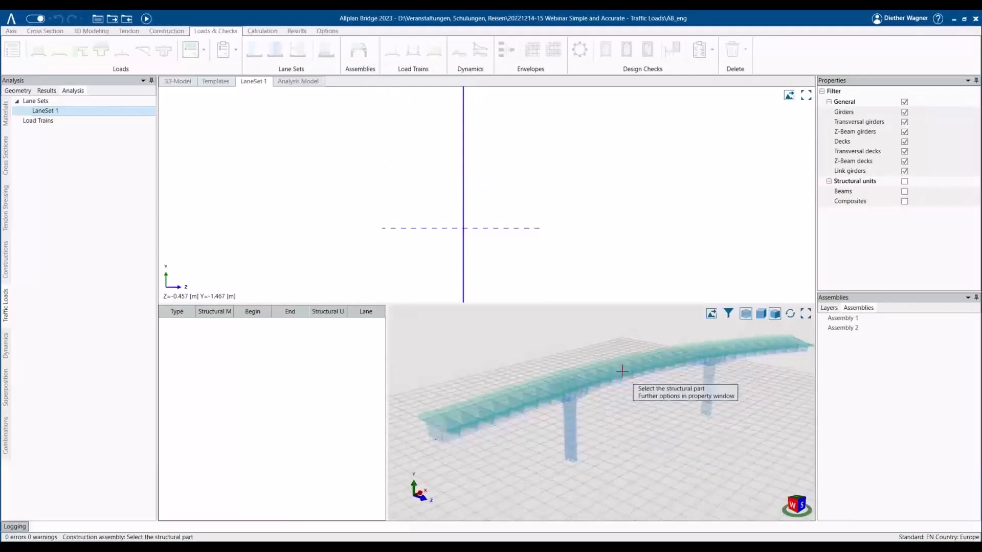
{"action": "left_click", "coordinate": [622, 371]}
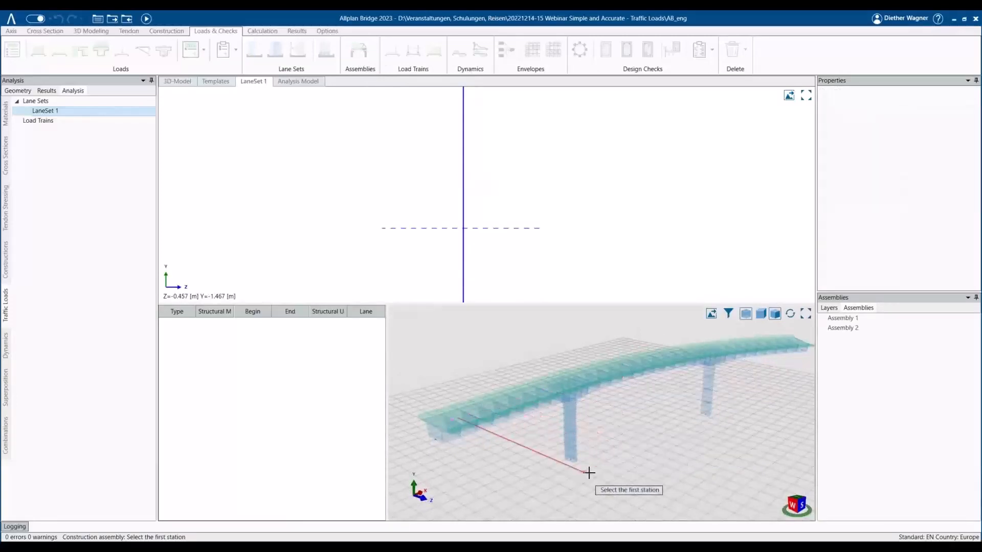
{"action": "middle_click_drag", "start_coordinate": [712, 423], "coordinate": [692, 450]}
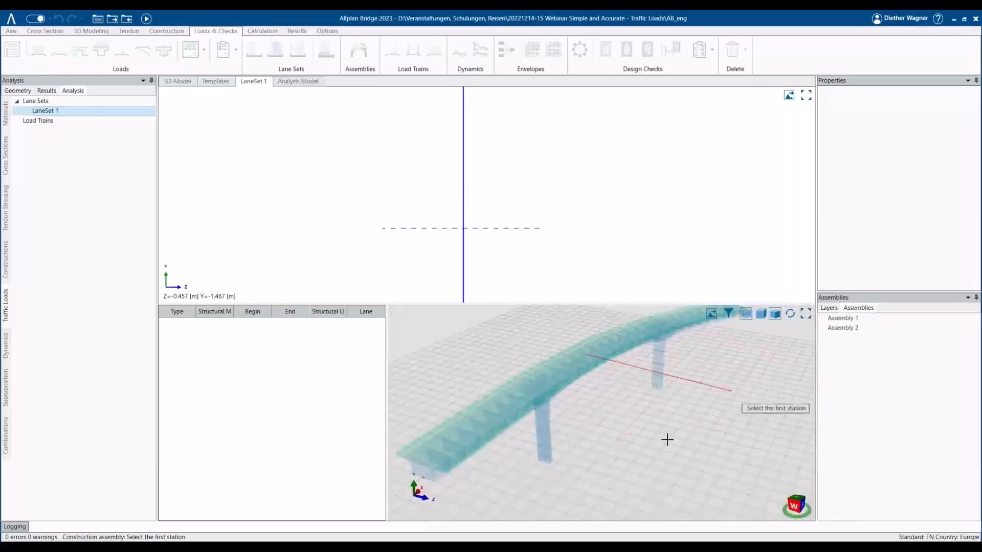
{"action": "left_click", "coordinate": [730, 403]}
{"action": "scroll", "coordinate": [730, 403], "scroll_direction": "down", "scroll_amount": 1}
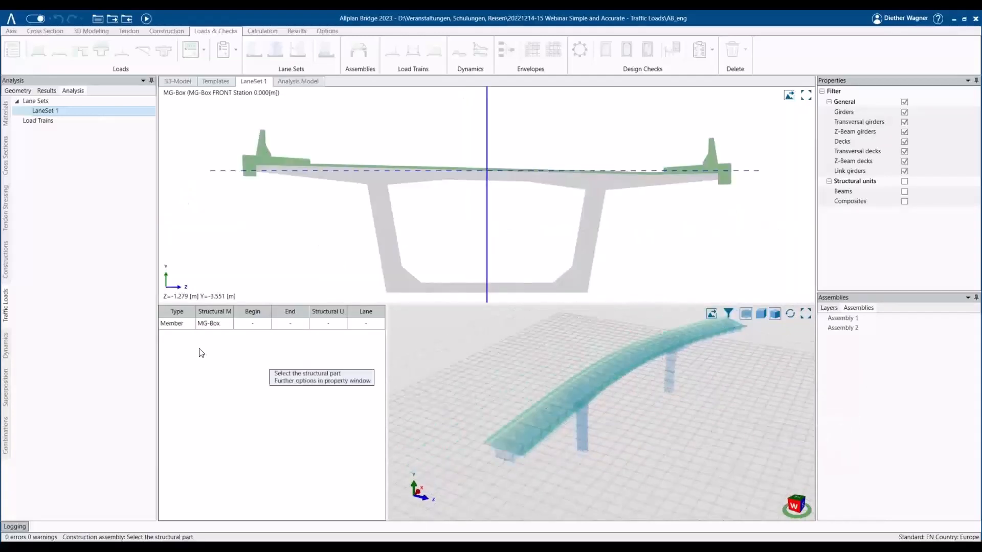
{"action": "key", "text": "Escape"}
{"action": "left_click", "coordinate": [230, 327]}
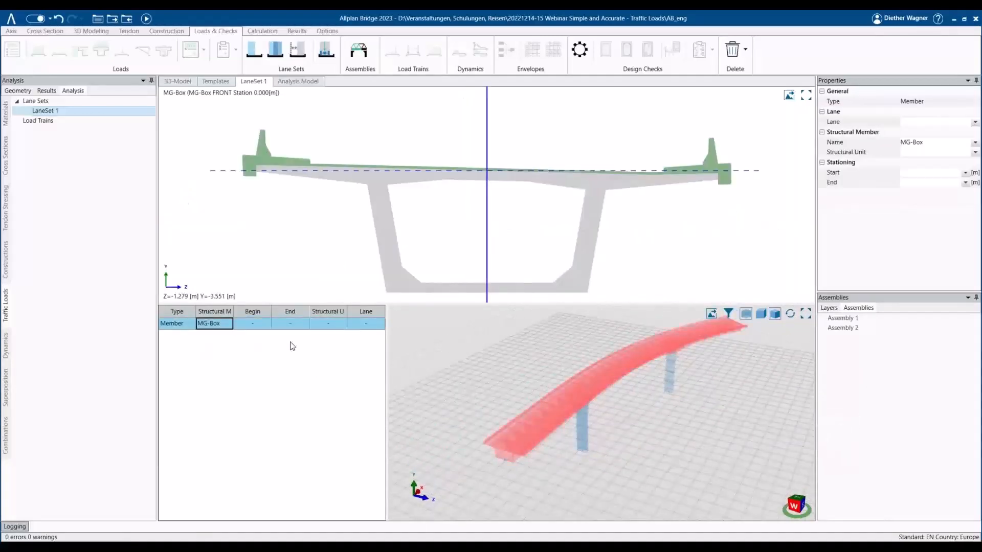
Step: Turn on the 3D View option for the lane set's cross-section display
{"action": "scroll", "coordinate": [591, 450], "scroll_direction": "up", "scroll_amount": 3}
{"action": "scroll", "coordinate": [591, 450], "scroll_direction": "down", "scroll_amount": 2}
{"action": "left_click_drag", "start_coordinate": [609, 453], "coordinate": [655, 428]}
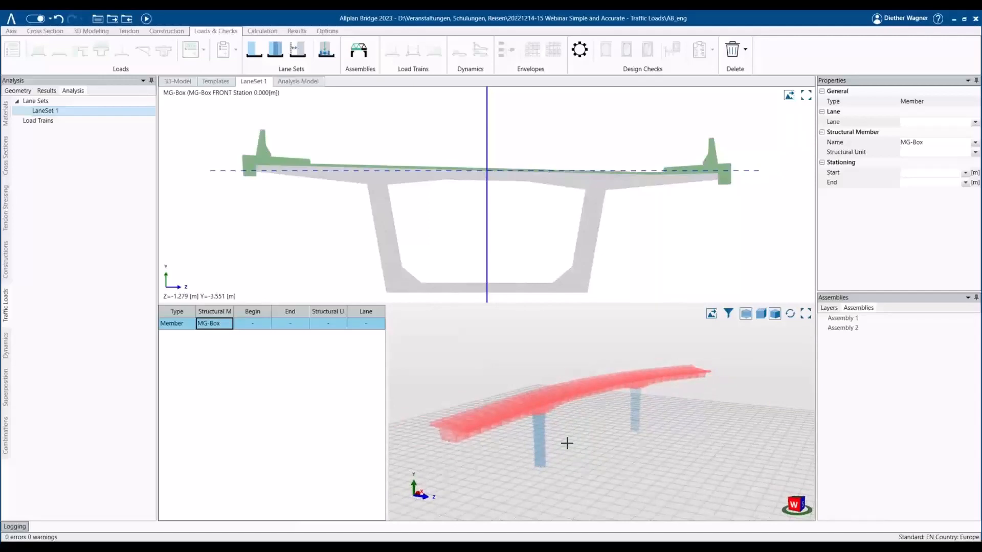
{"action": "scroll", "coordinate": [532, 187], "scroll_direction": "down", "scroll_amount": 2}
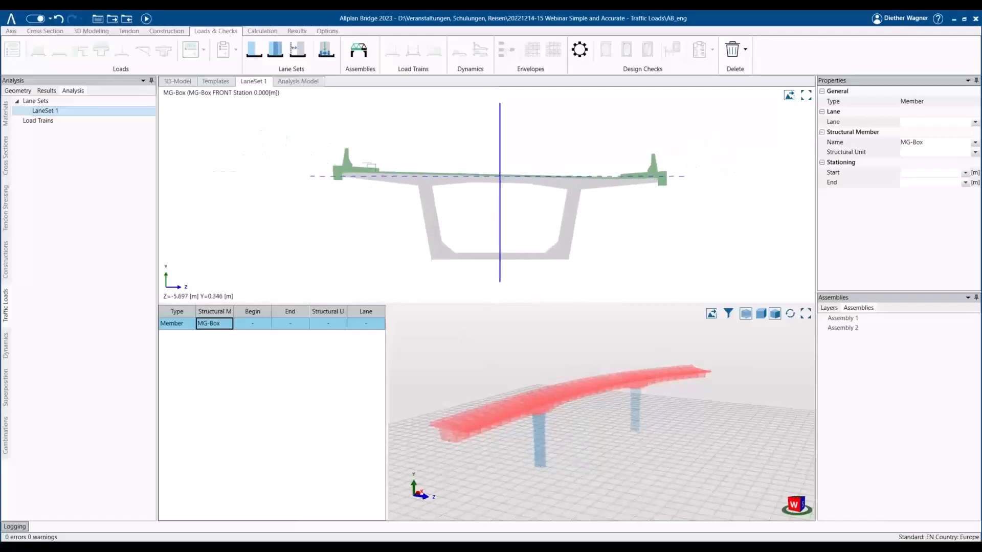
{"action": "middle_click_drag", "start_coordinate": [640, 217], "coordinate": [620, 220]}
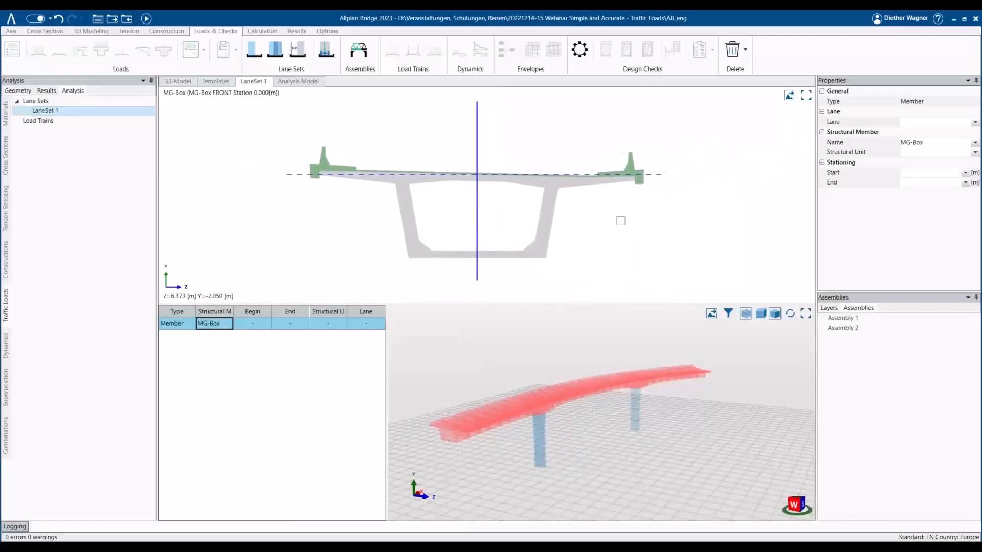
{"action": "left_click", "coordinate": [677, 219]}
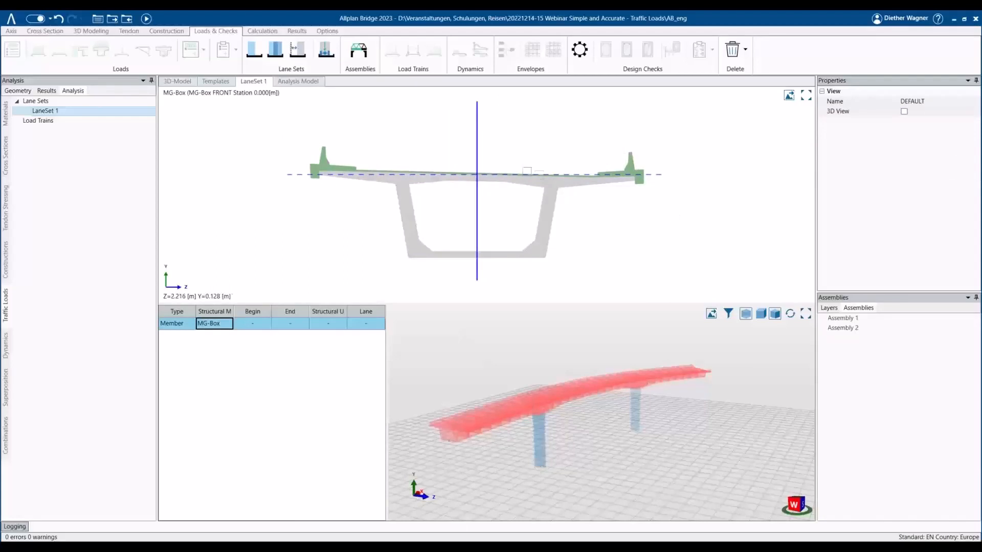
{"action": "left_click", "coordinate": [903, 112]}
{"action": "middle_click_drag", "start_coordinate": [721, 197], "coordinate": [751, 194]}
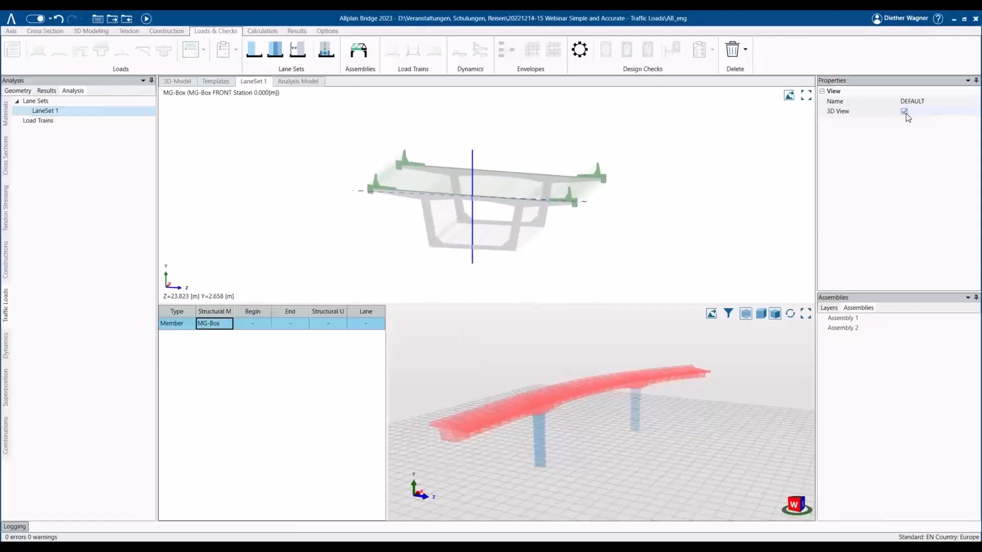
{"action": "left_click", "coordinate": [904, 112]}
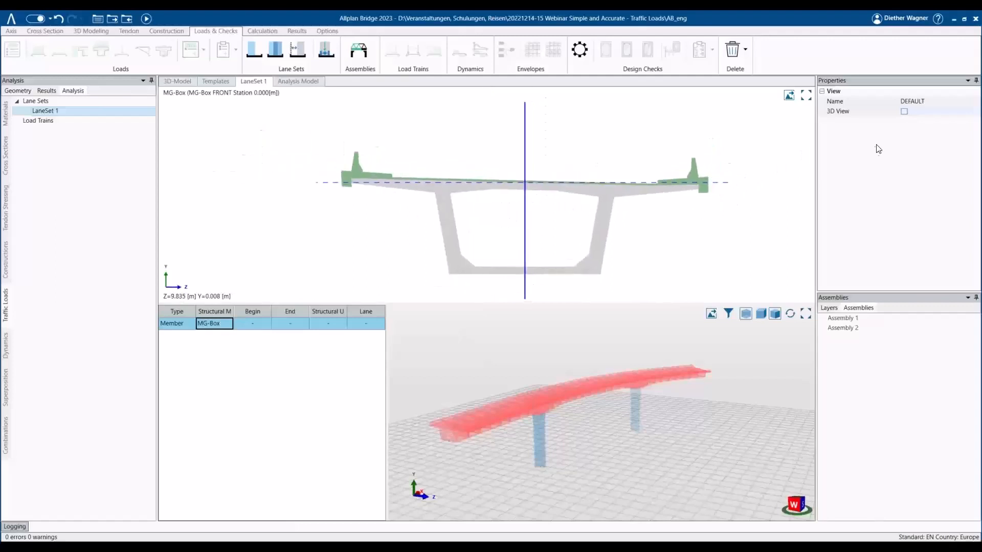
{"action": "left_click", "coordinate": [903, 111]}
{"action": "middle_click_drag", "start_coordinate": [683, 173], "coordinate": [355, 213]}
{"action": "scroll", "coordinate": [313, 231], "scroll_direction": "up", "scroll_amount": 3}
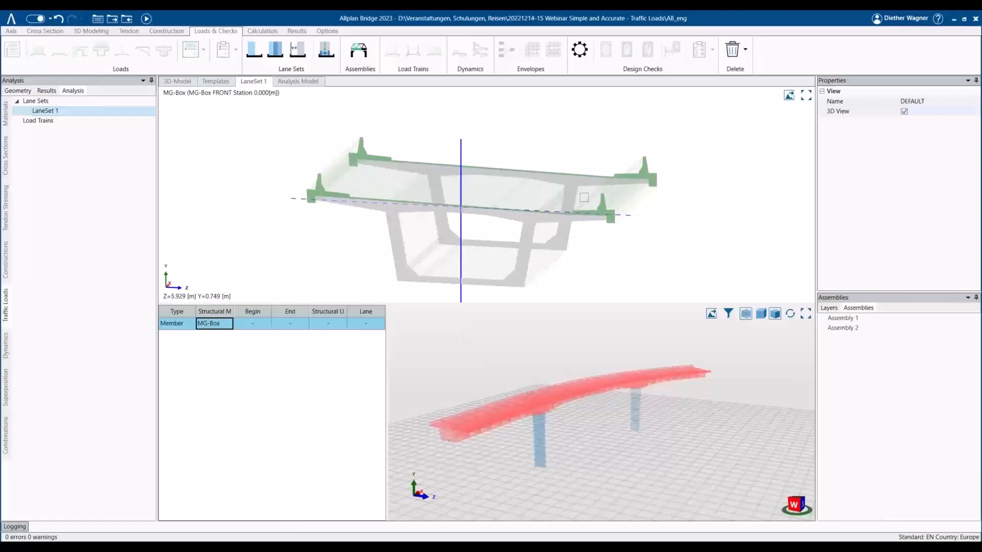
{"action": "middle_click_drag", "start_coordinate": [505, 177], "coordinate": [503, 149]}
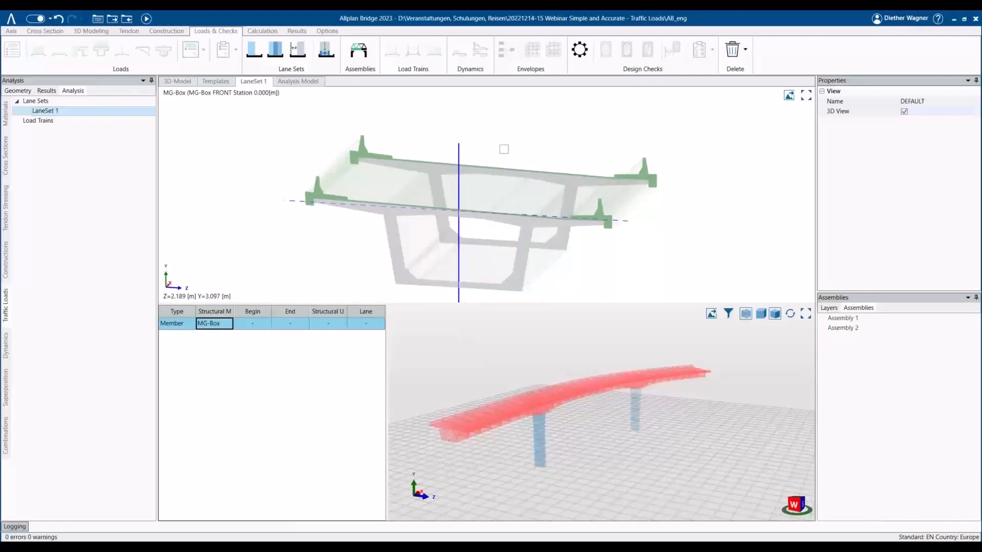
Step: Select the lane set's vertical reference line and examine its position and load direction properties
{"action": "left_click", "coordinate": [458, 171]}
{"action": "left_click", "coordinate": [544, 138]}
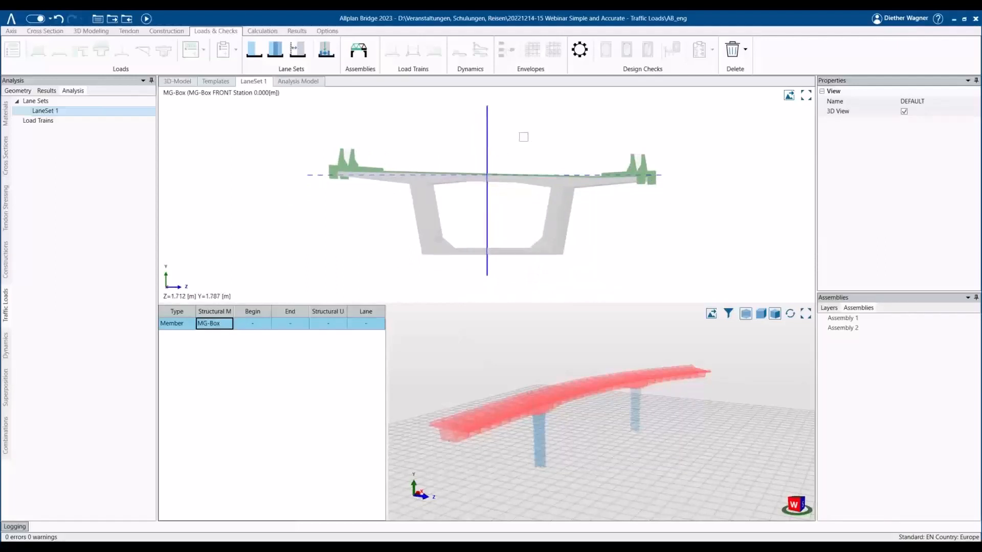
{"action": "middle_click_drag", "start_coordinate": [578, 139], "coordinate": [518, 166]}
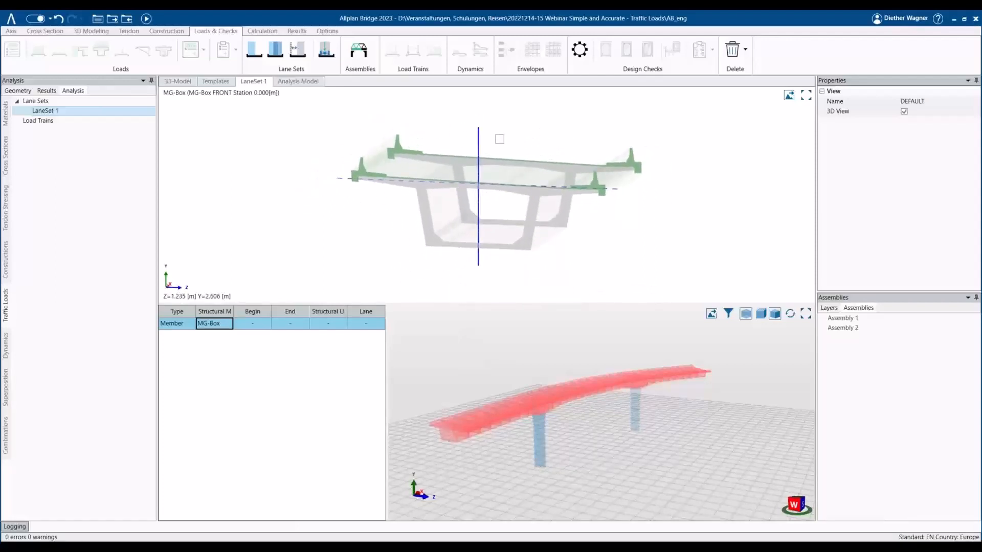
{"action": "left_click", "coordinate": [479, 136]}
{"action": "left_click", "coordinate": [506, 121]}
{"action": "left_click", "coordinate": [477, 133]}
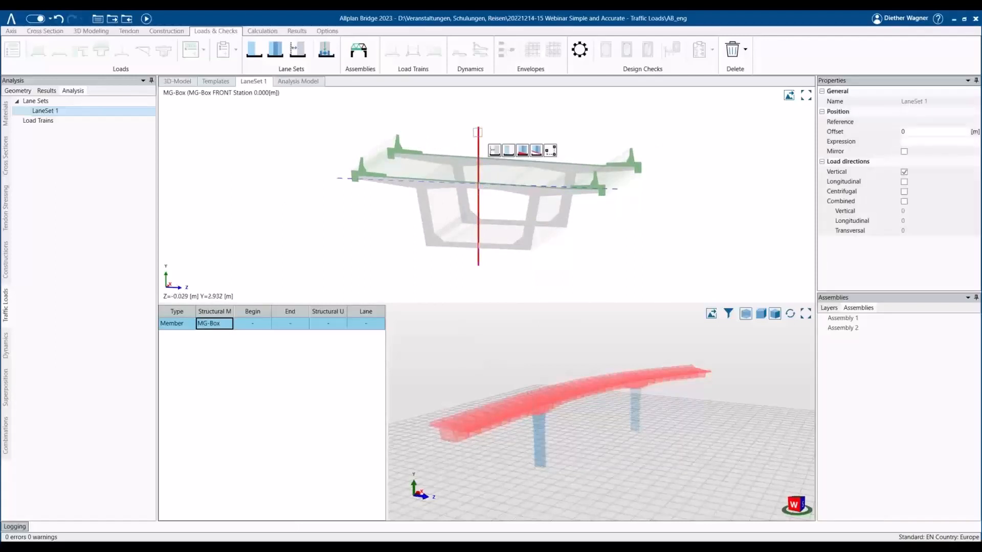
{"action": "left_click", "coordinate": [492, 151]}
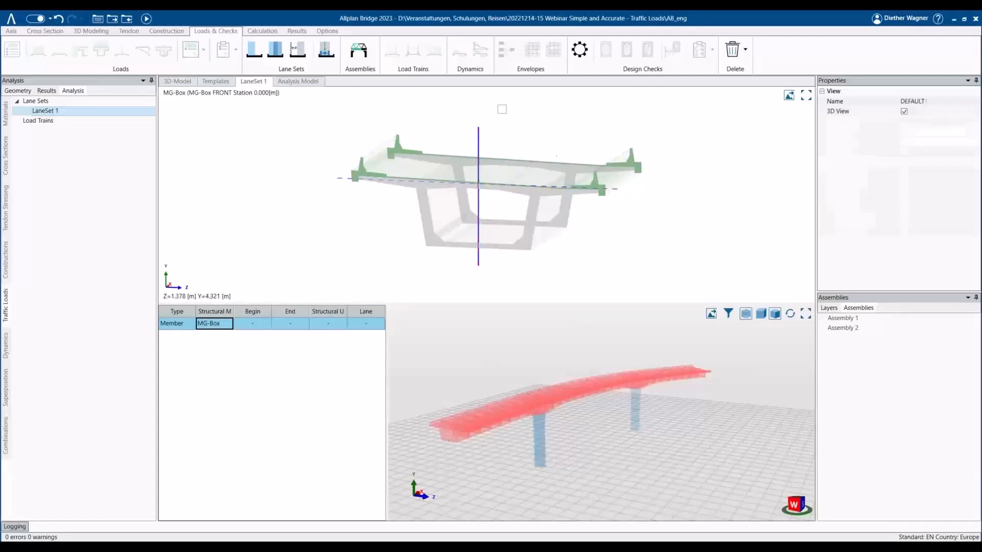
Step: Offset LaneSet 1 to the parametric line at the inner edge of the left kerb on the MG-Box cross-section
{"action": "left_click", "coordinate": [299, 52]}
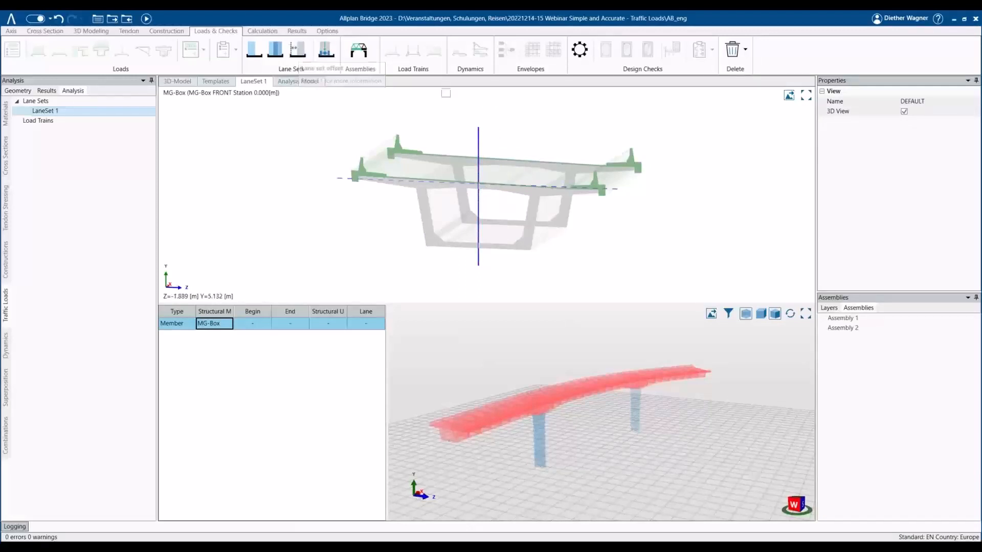
{"action": "left_click", "coordinate": [477, 134]}
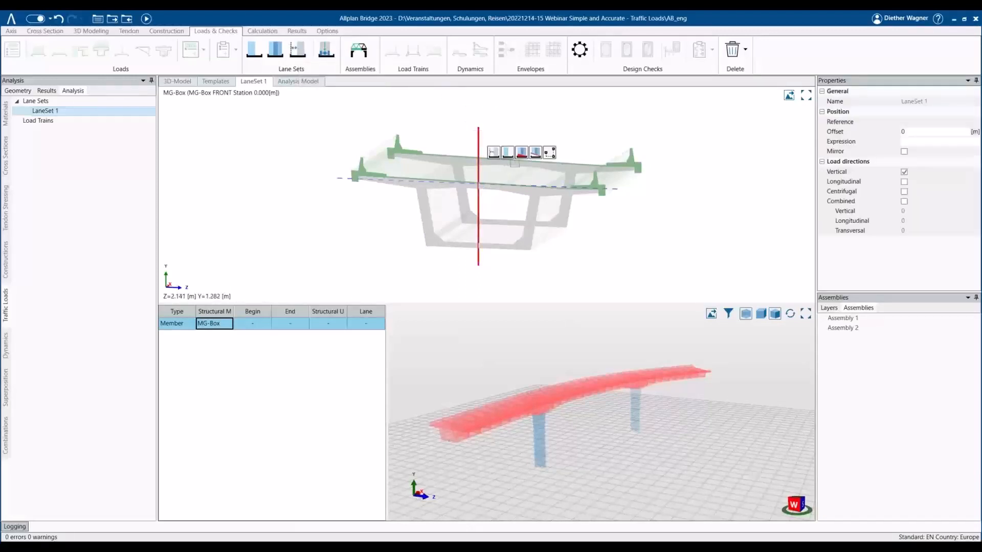
{"action": "left_click", "coordinate": [492, 155]}
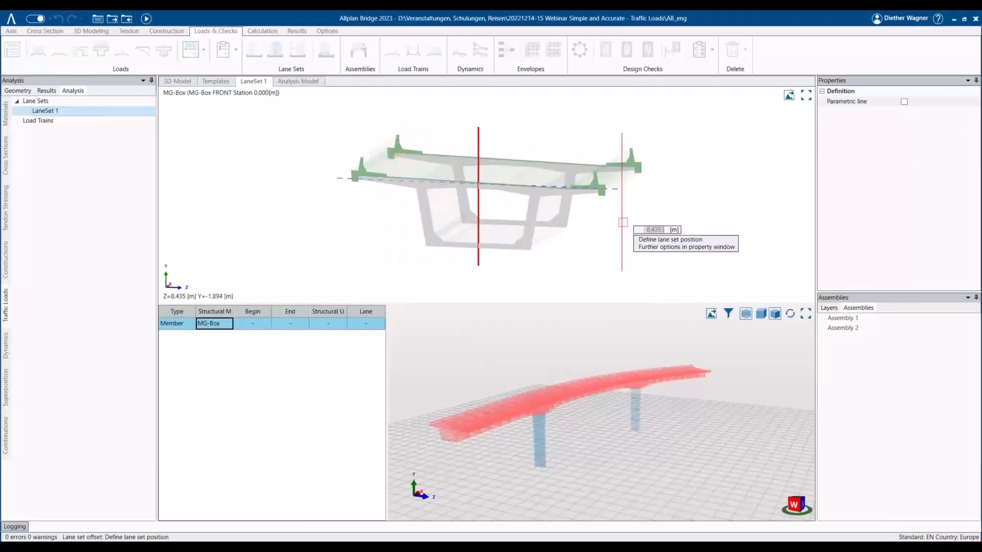
{"action": "left_click", "coordinate": [904, 101]}
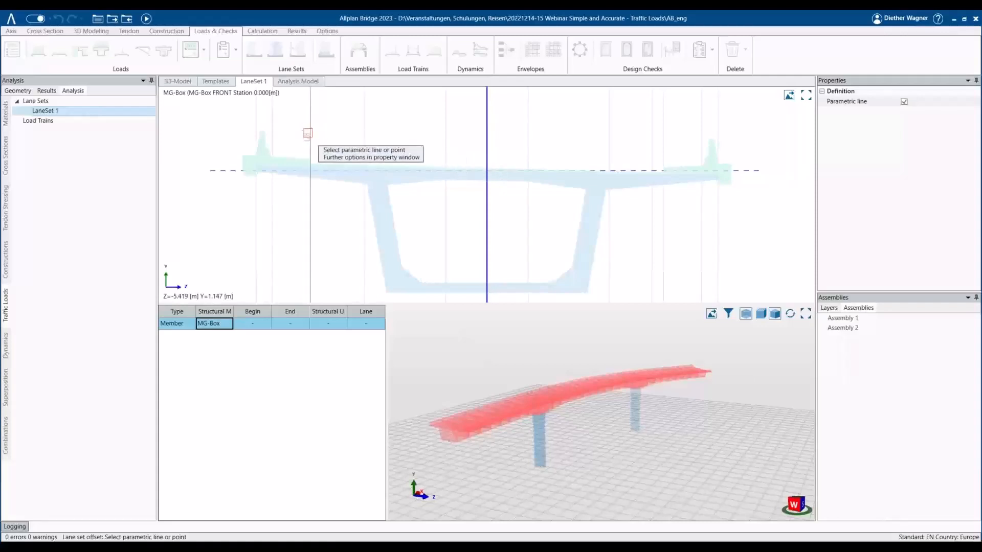
{"action": "left_click", "coordinate": [308, 133]}
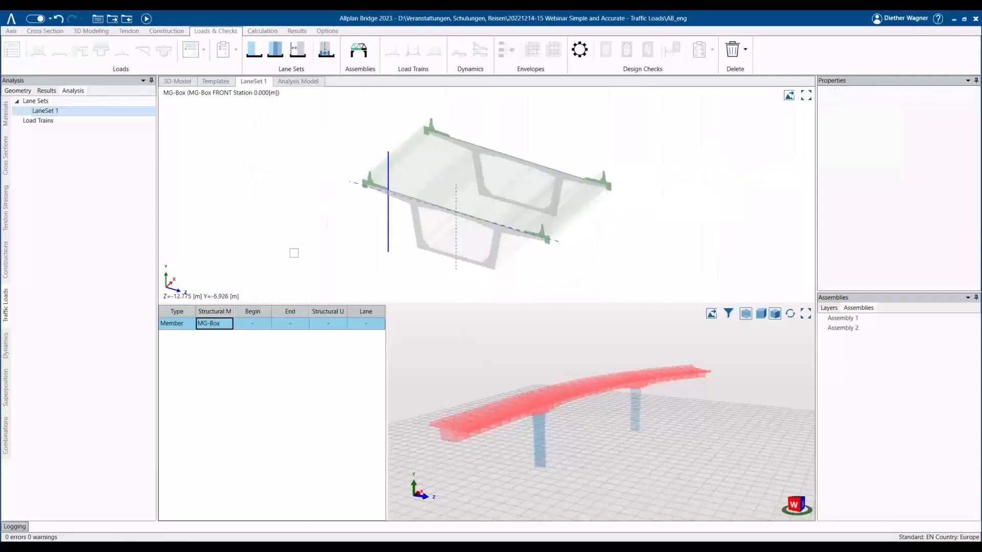
{"action": "middle_click_drag", "start_coordinate": [294, 253], "coordinate": [367, 236]}
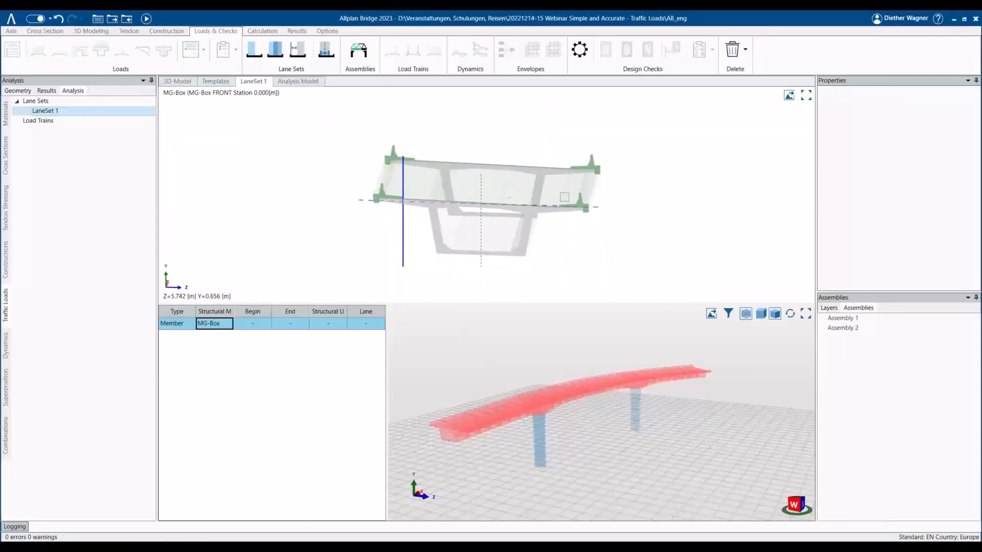
{"action": "middle_click_drag", "start_coordinate": [774, 234], "coordinate": [738, 230]}
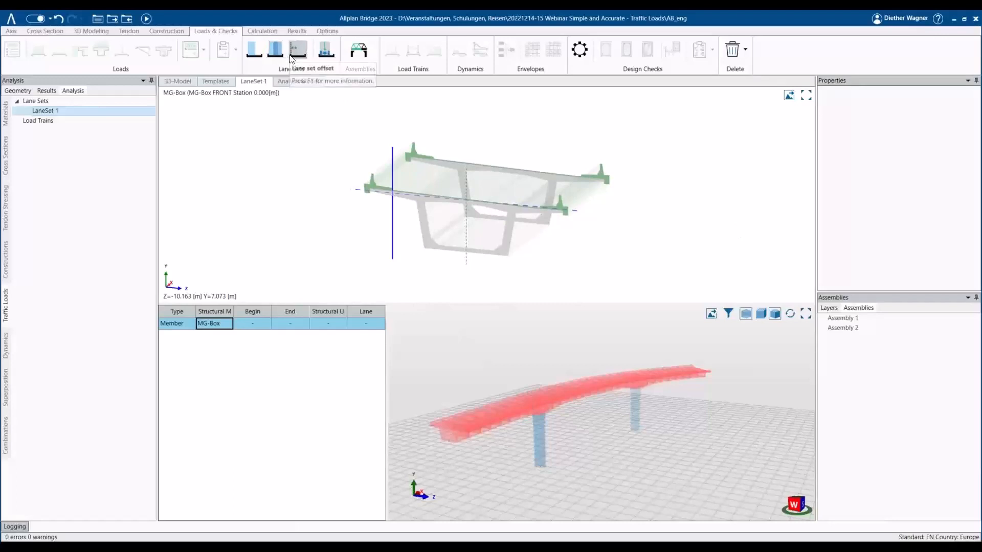
{"action": "left_click", "coordinate": [253, 51]}
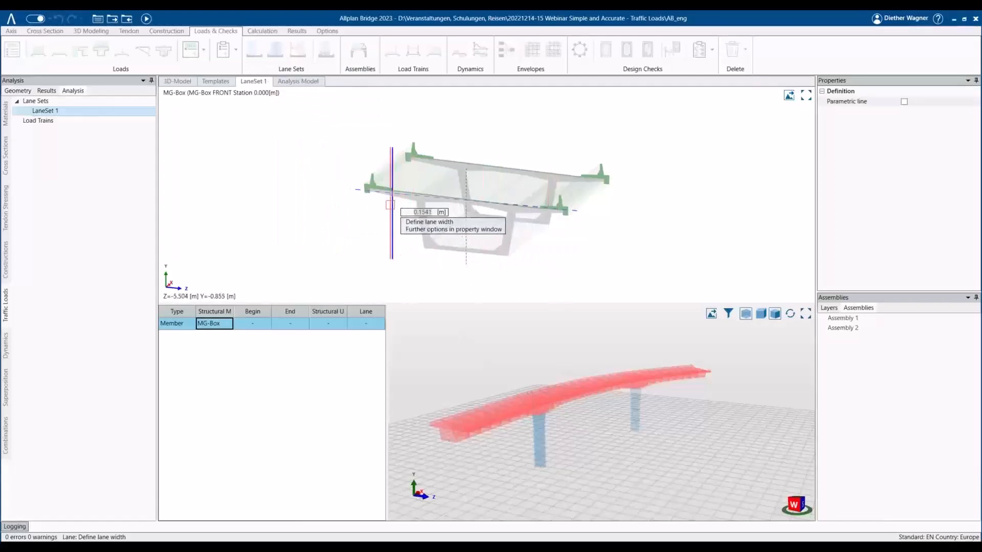
{"action": "scroll", "coordinate": [390, 205], "scroll_direction": "up", "scroll_amount": 3}
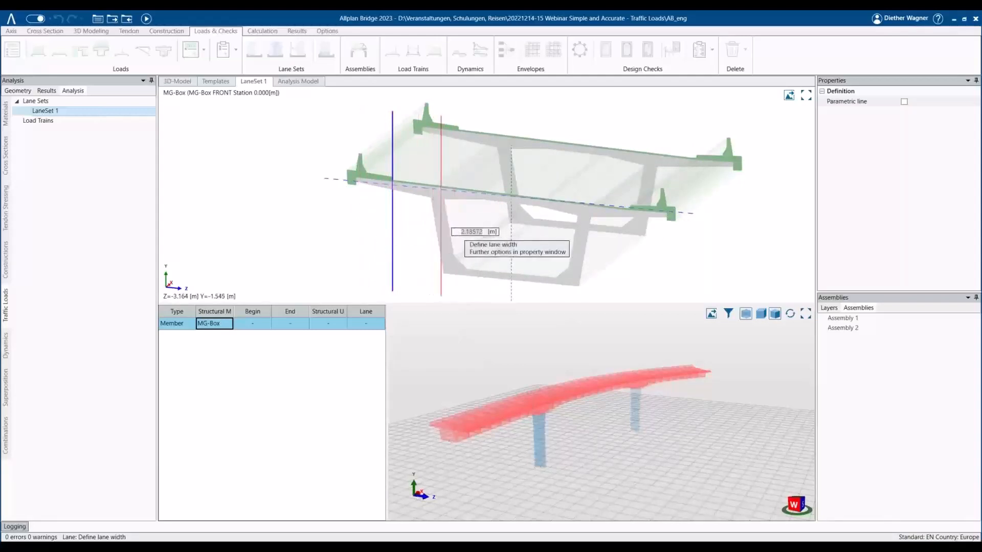
{"action": "left_click", "coordinate": [462, 223]}
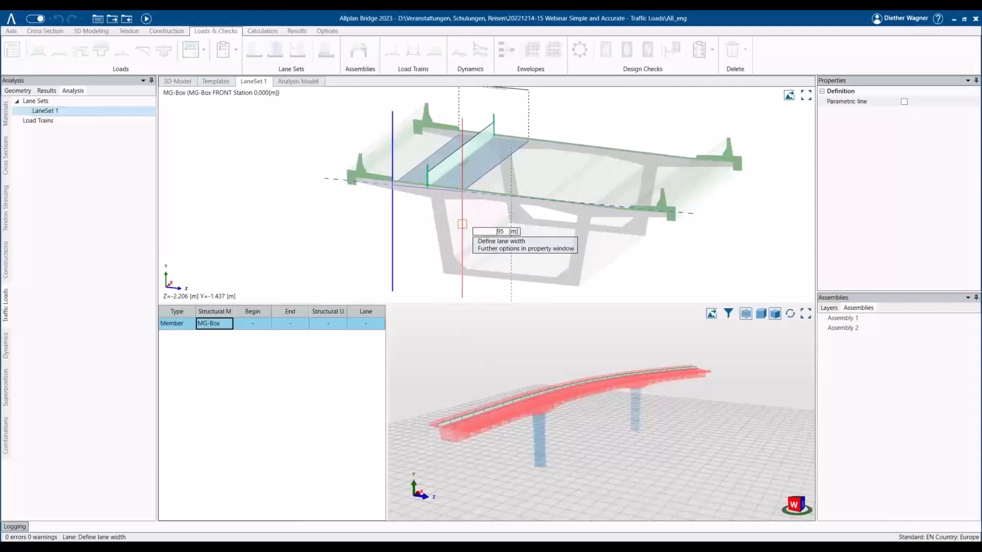
{"action": "key", "text": "Return"}
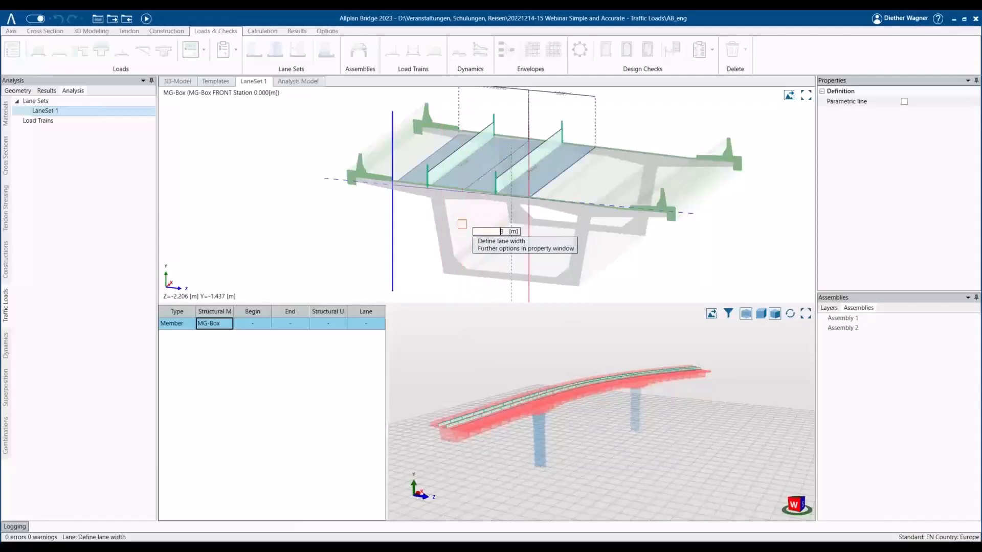
{"action": "scroll", "coordinate": [599, 191], "scroll_direction": "down", "scroll_amount": 2}
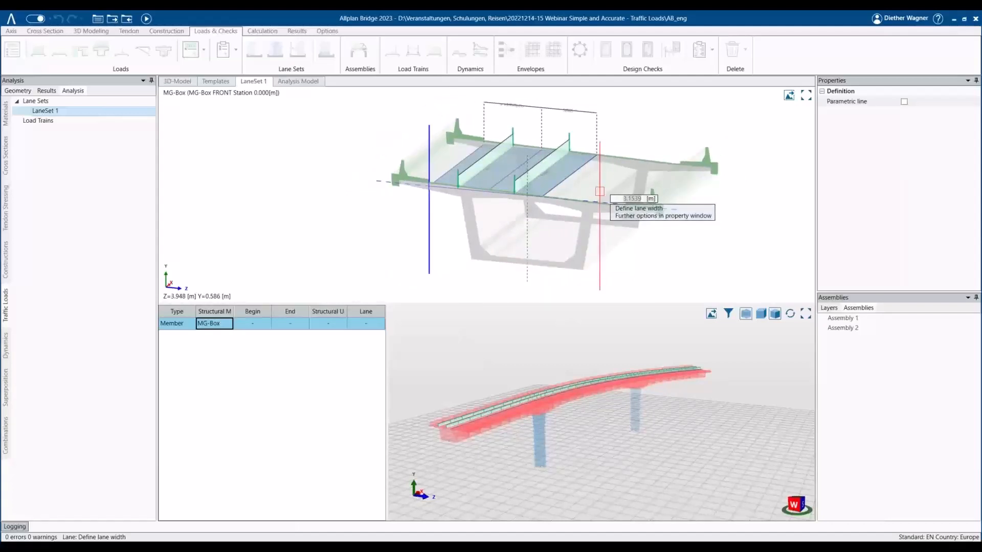
{"action": "key", "text": "Escape"}
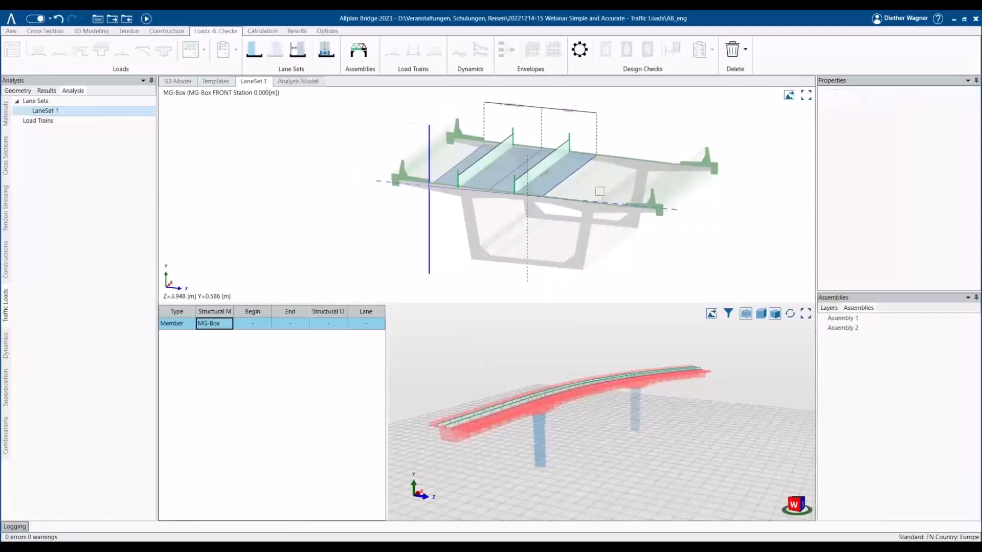
{"action": "left_click", "coordinate": [58, 20]}
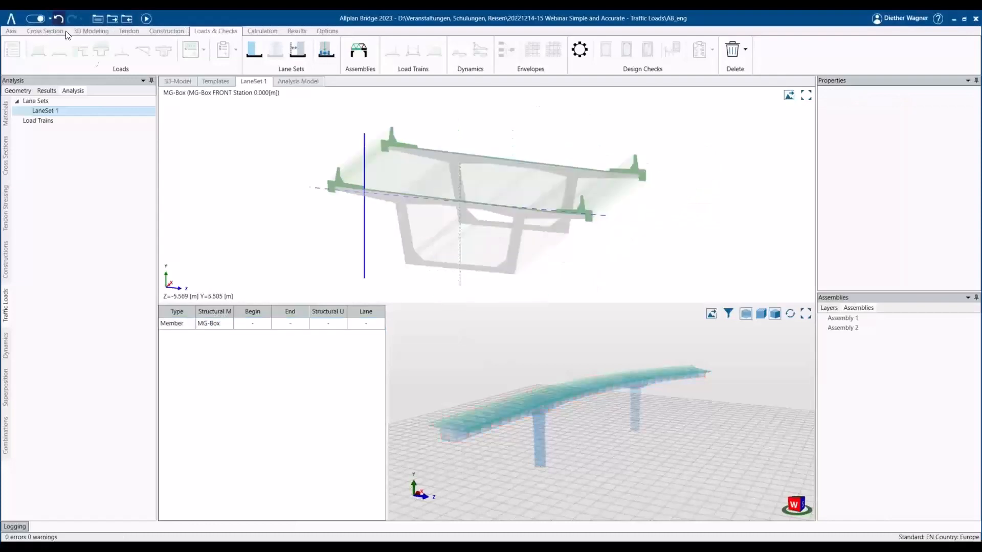
Step: Add three adjacent 3 m wide lanes to LaneSet 1, starting from its offset reference line
{"action": "left_click", "coordinate": [274, 57]}
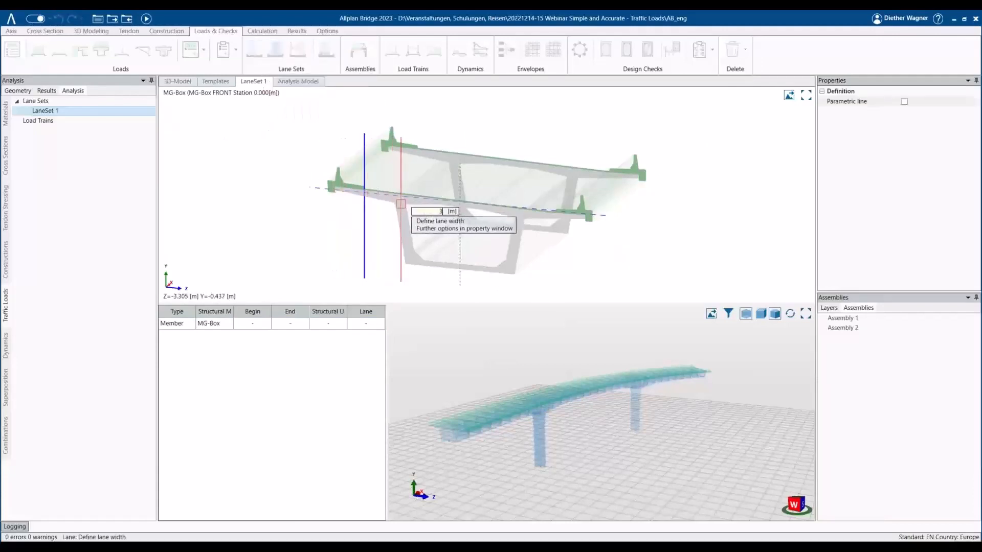
{"action": "left_click", "coordinate": [401, 203]}
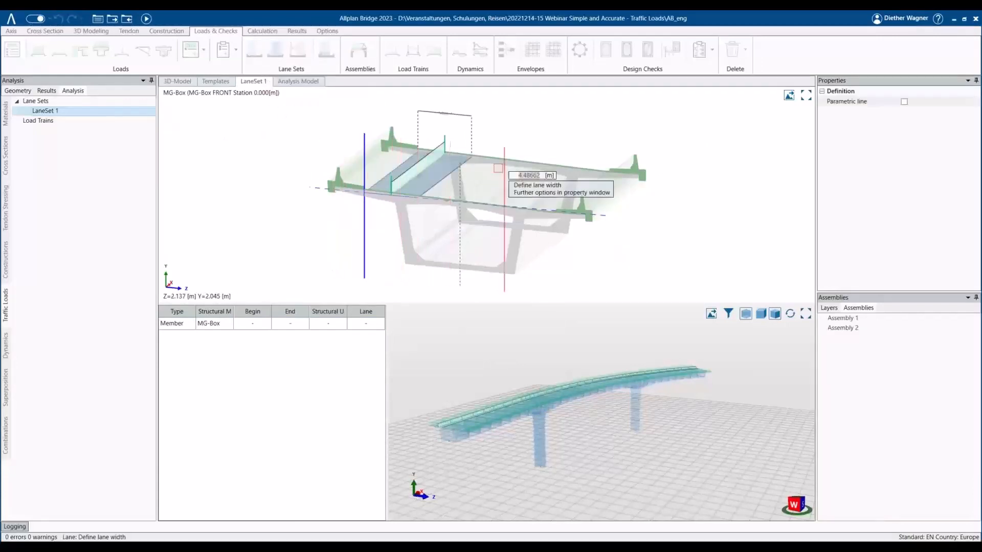
{"action": "scroll", "coordinate": [413, 165], "scroll_direction": "up", "scroll_amount": 2}
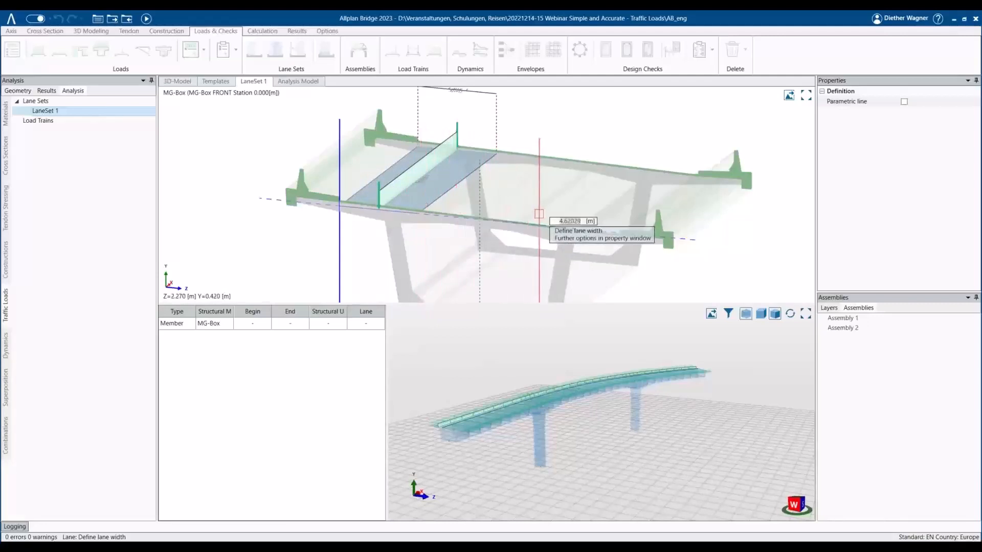
{"action": "type", "text": "3"}
{"action": "key", "text": "Return"}
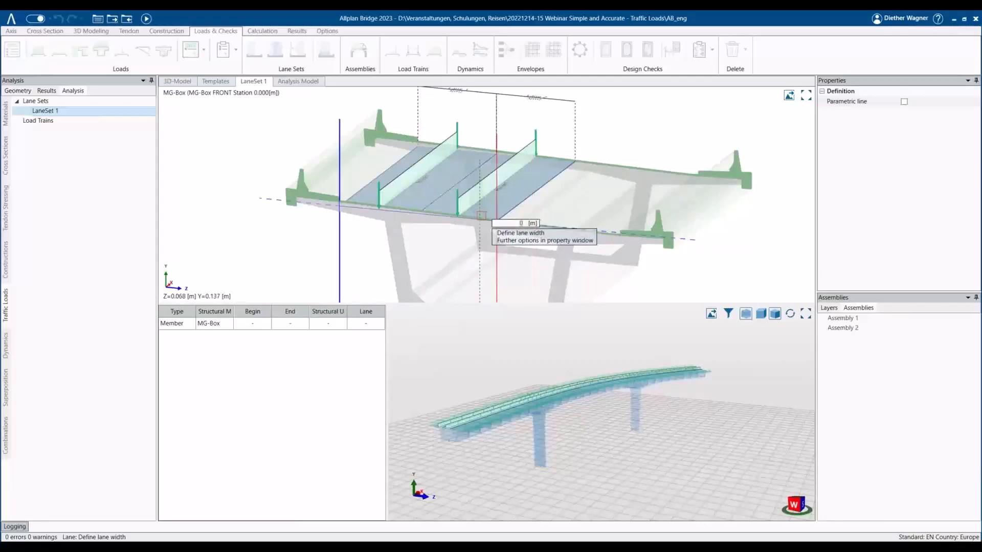
{"action": "type", "text": "3"}
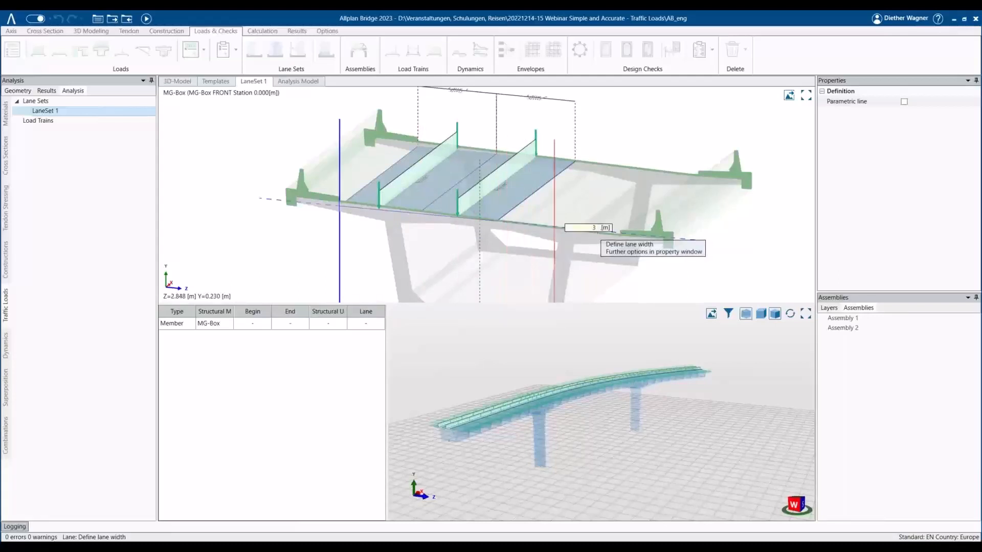
{"action": "key", "text": "Return"}
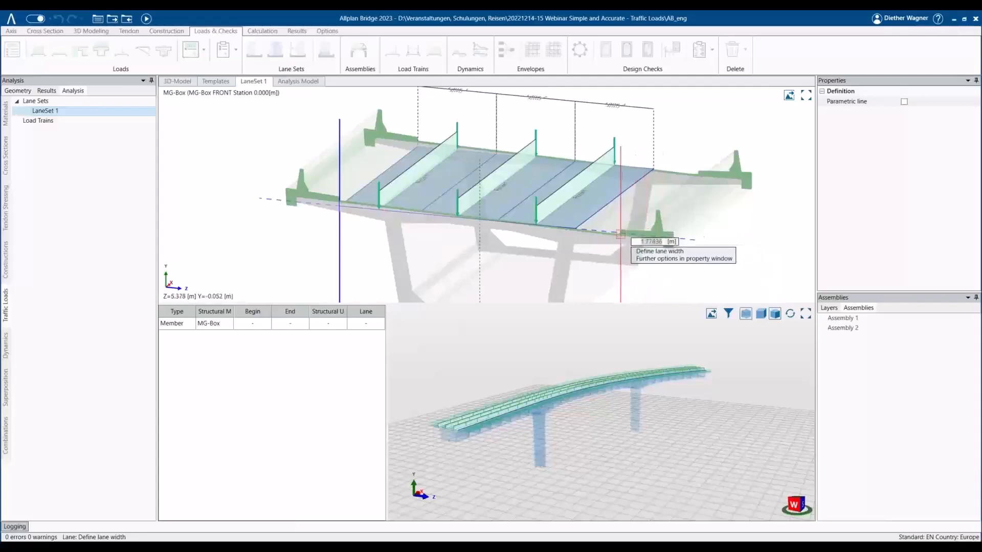
Step: Add a fourth lane to LaneSet 1 that fills the remaining deck width up to the right kerb's parametric line
{"action": "left_click", "coordinate": [903, 101]}
{"action": "scroll", "coordinate": [673, 135], "scroll_direction": "up", "scroll_amount": 4}
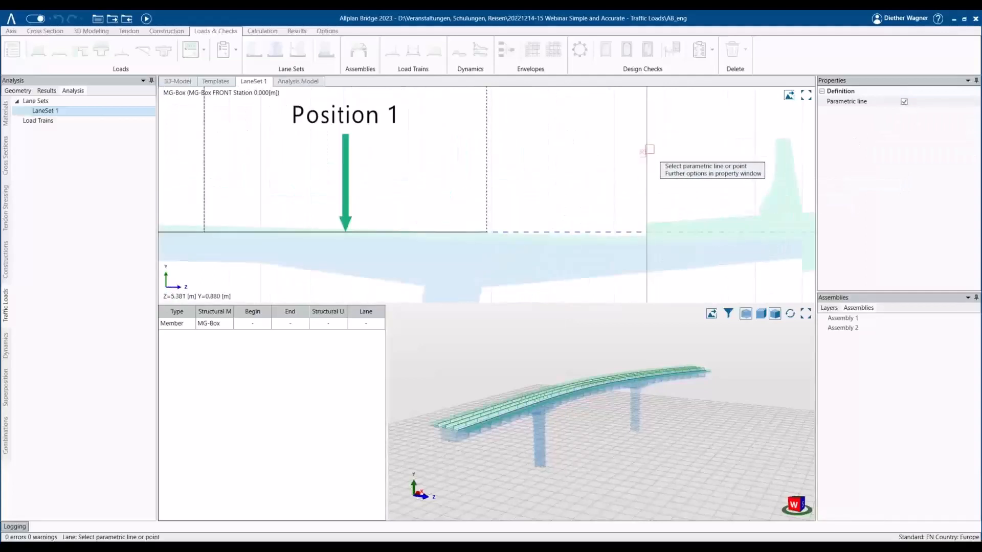
{"action": "scroll", "coordinate": [645, 156], "scroll_direction": "down", "scroll_amount": 5}
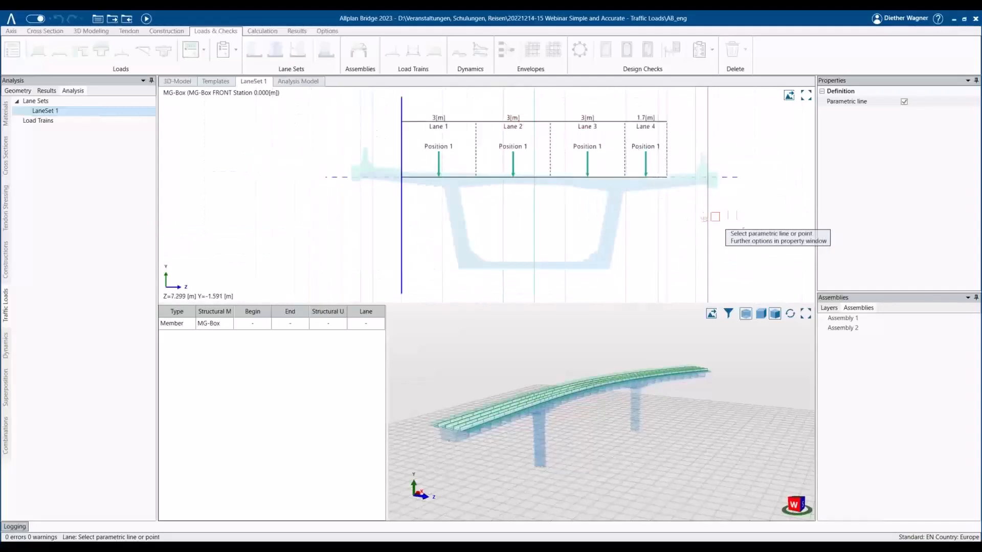
{"action": "left_click", "coordinate": [904, 102]}
{"action": "key", "text": "Escape"}
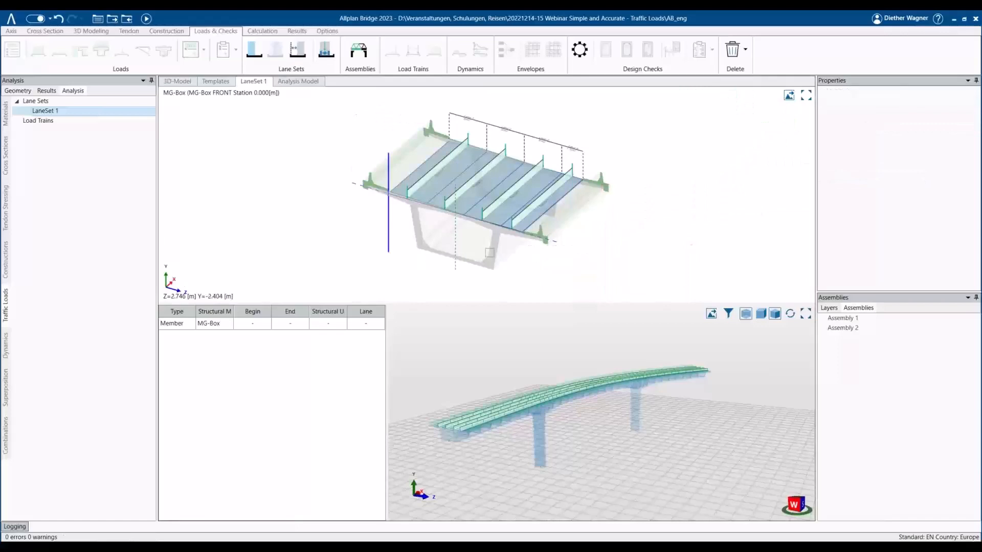
{"action": "scroll", "coordinate": [701, 196], "scroll_direction": "up", "scroll_amount": 2}
{"action": "middle_click_drag", "start_coordinate": [702, 196], "coordinate": [675, 253]}
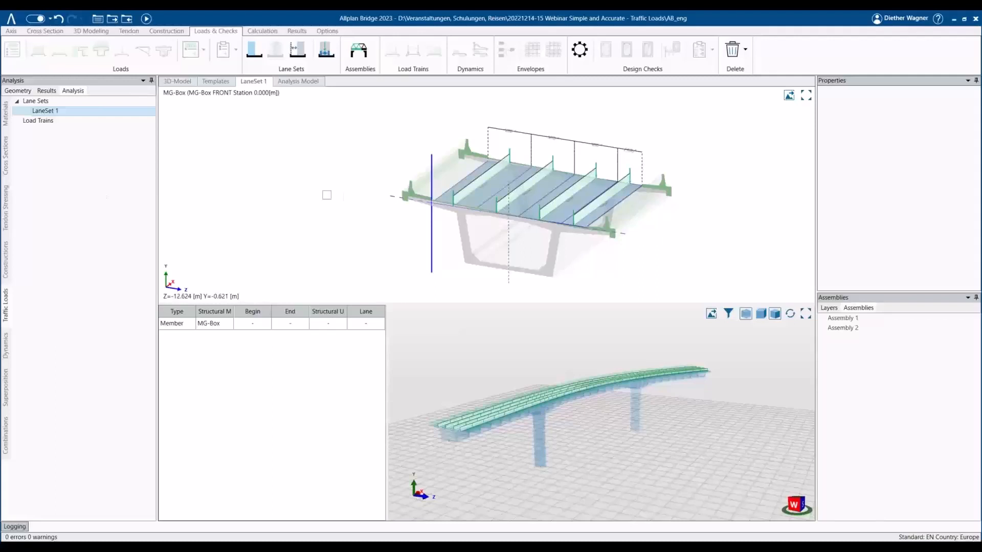
{"action": "middle_click_drag", "start_coordinate": [723, 235], "coordinate": [681, 191]}
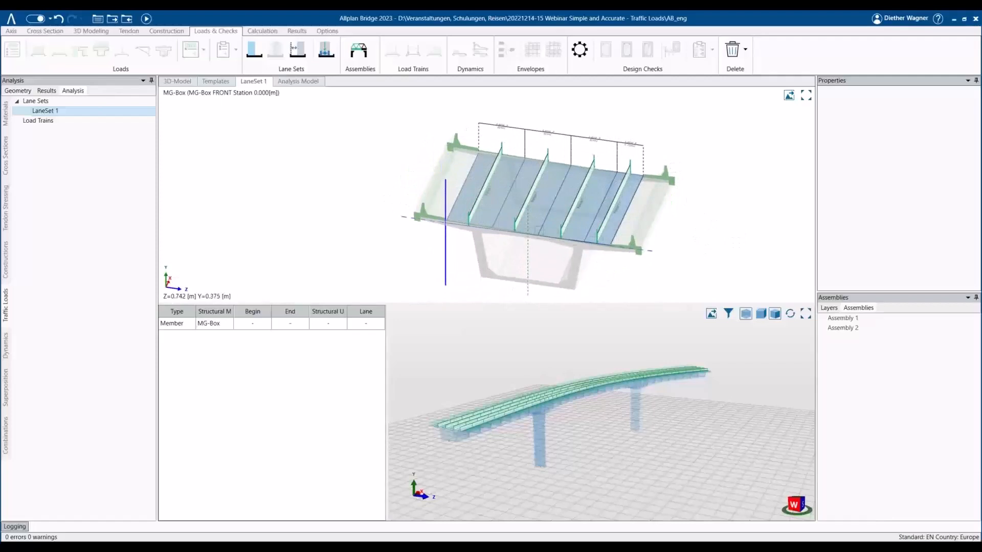
Step: Copy LaneSet 1 with its lanes to a new lane set named LaneSet 2
{"action": "right_click", "coordinate": [51, 117]}
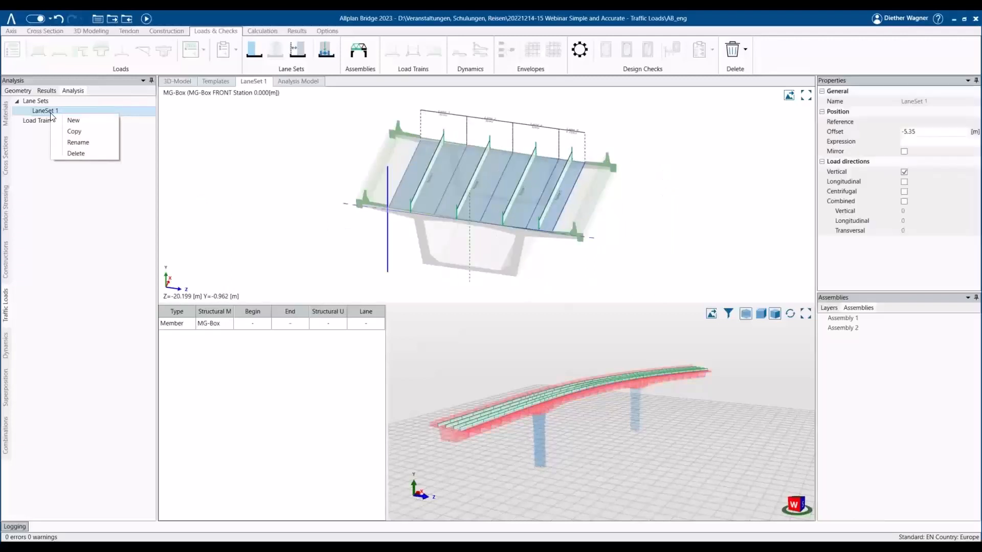
{"action": "left_click", "coordinate": [72, 133]}
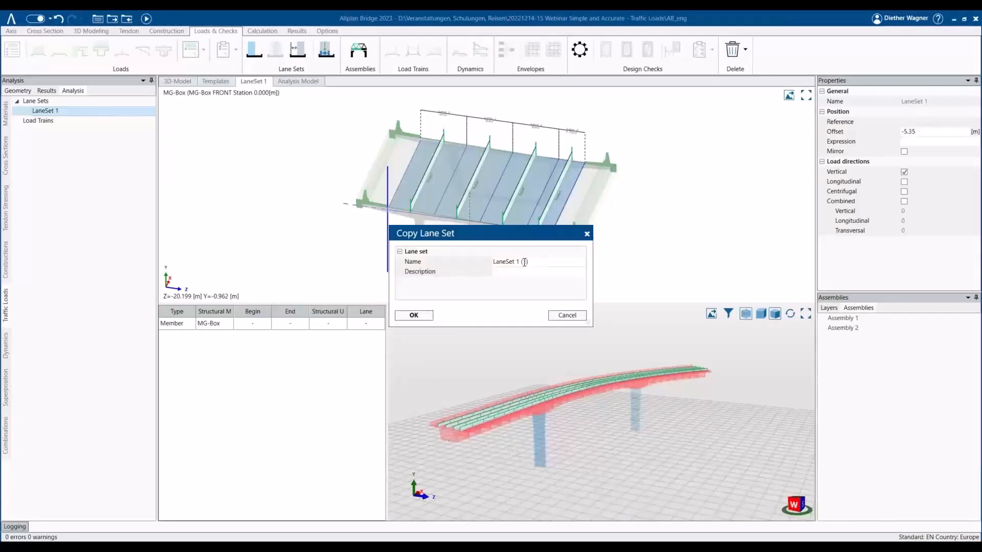
{"action": "left_click_drag", "start_coordinate": [515, 261], "coordinate": [557, 262]}
{"action": "left_click", "coordinate": [415, 316]}
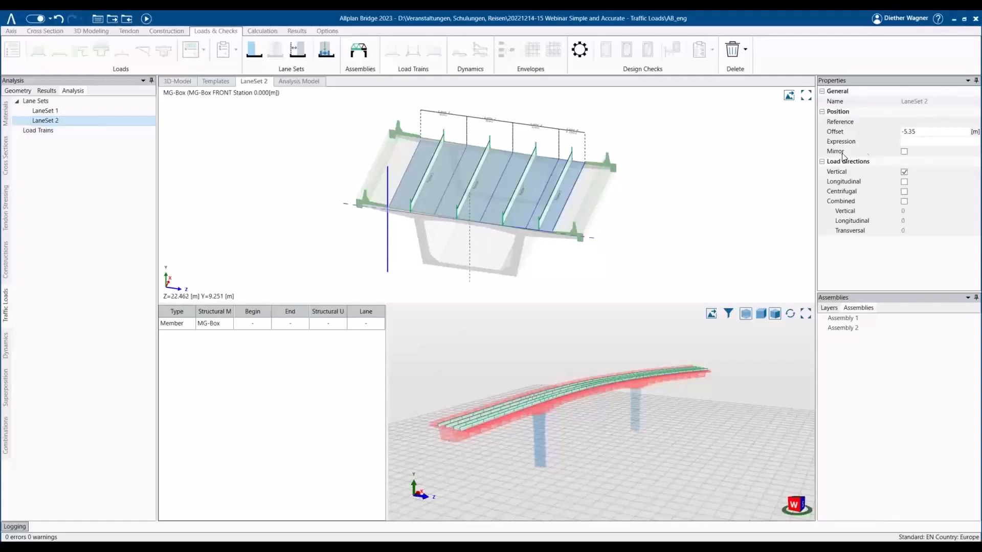
Step: Mirror LaneSet 2 and offset it to the right kerb's parametric line, and display LaneSet 1 for comparison
{"action": "left_click", "coordinate": [904, 152]}
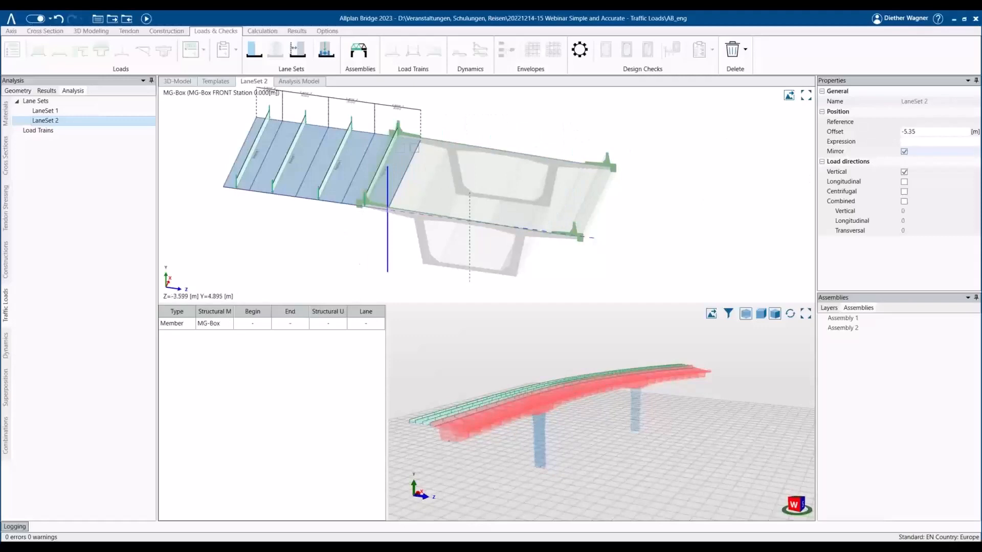
{"action": "middle_click_drag", "start_coordinate": [393, 264], "coordinate": [328, 263]}
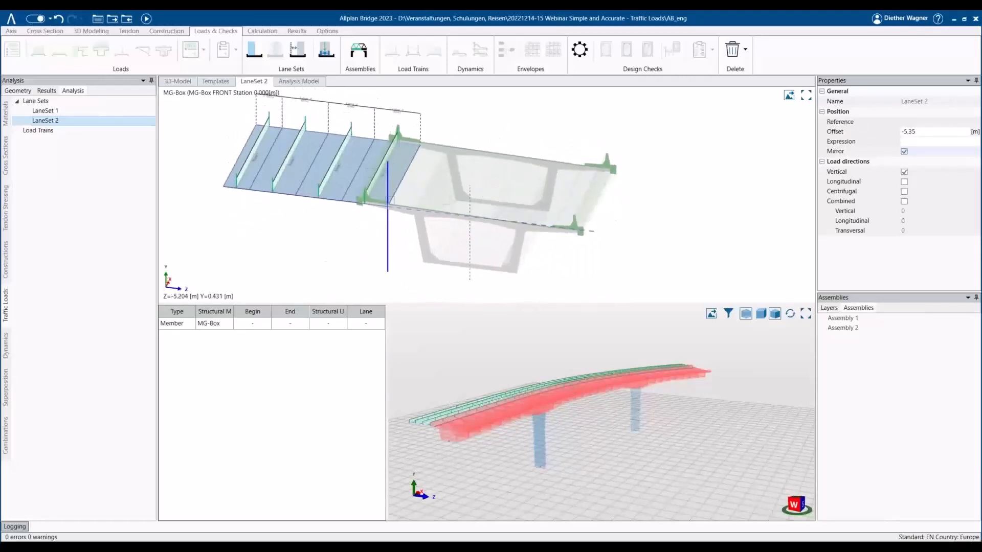
{"action": "left_click", "coordinate": [387, 240]}
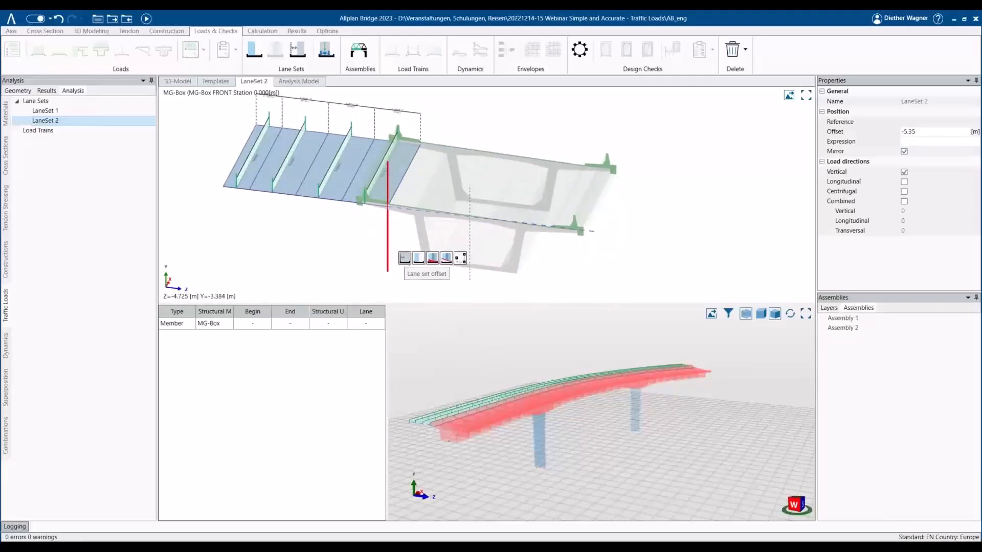
{"action": "left_click", "coordinate": [404, 259]}
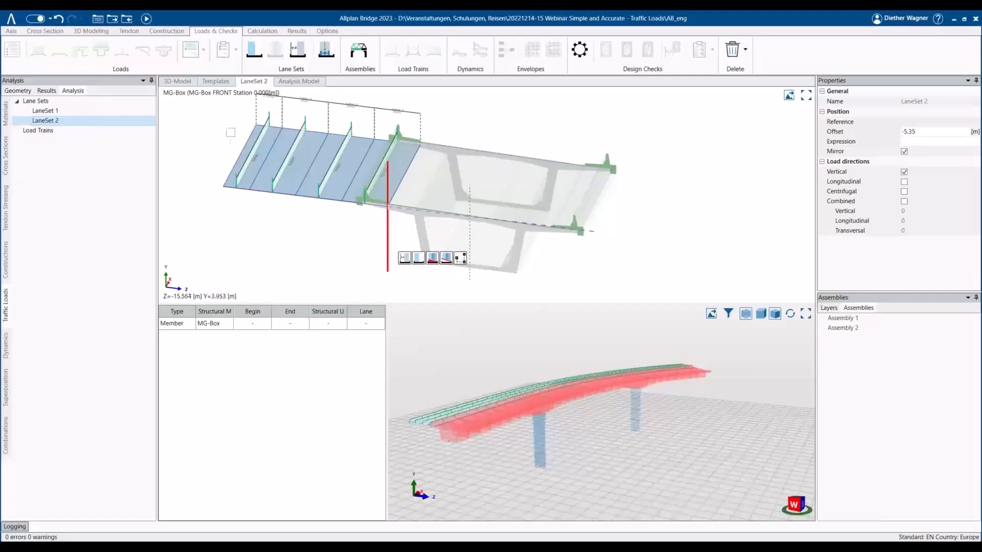
{"action": "left_click", "coordinate": [403, 259]}
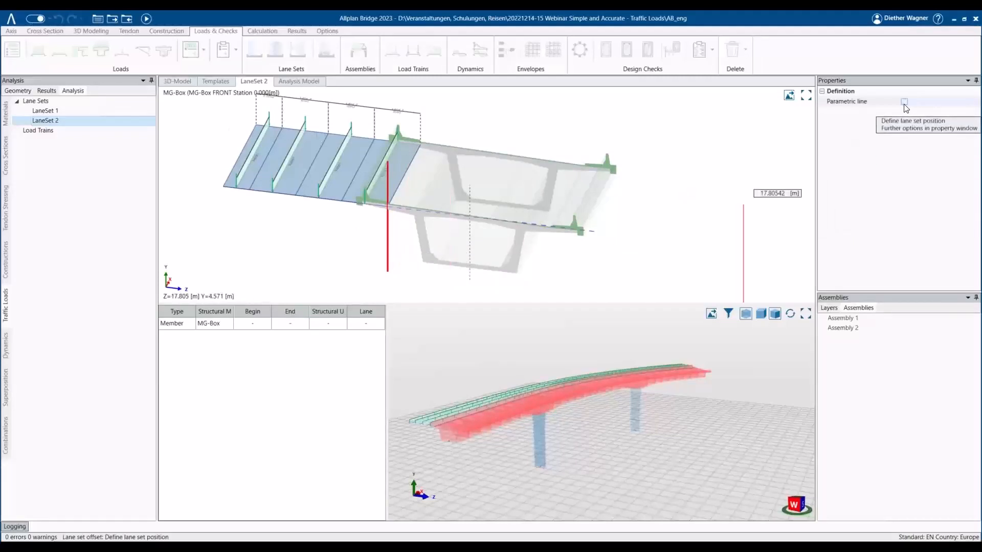
{"action": "left_click", "coordinate": [663, 121]}
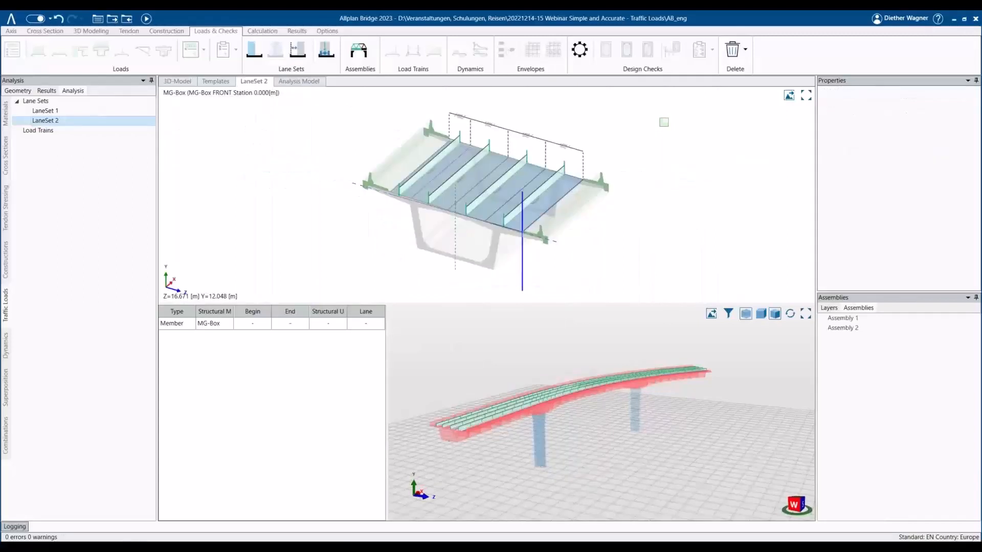
{"action": "mouse_move", "coordinate": [625, 263]}
{"action": "middle_mouse_down"}
{"action": "mouse_move", "coordinate": [695, 258]}
{"action": "mouse_move", "coordinate": [680, 225]}
{"action": "mouse_move", "coordinate": [664, 273]}
{"action": "middle_mouse_up"}
{"action": "left_click", "coordinate": [67, 108]}
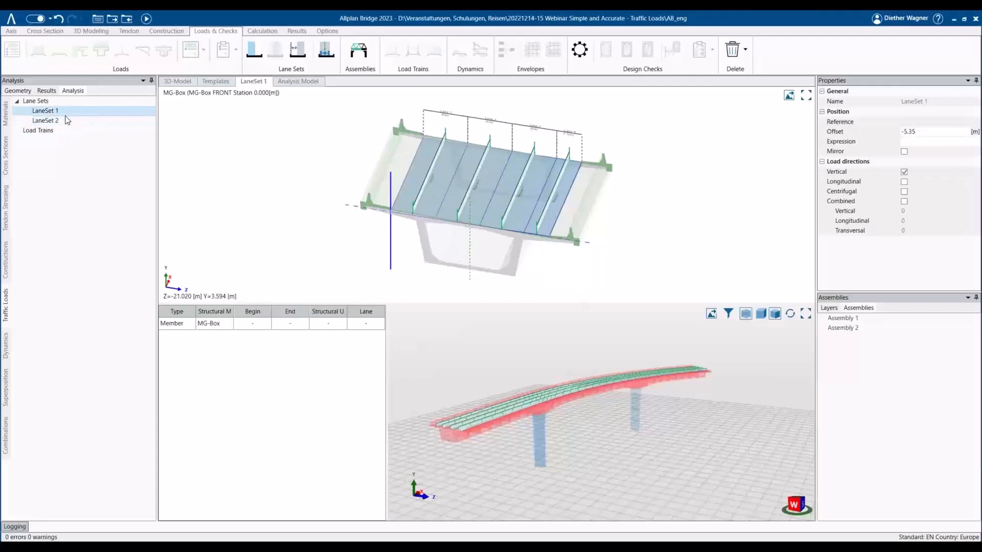
Step: Compare LaneSet 2 with LaneSet 1, and align LaneSet 1's reference to the top boundary of the deck surfacing
{"action": "left_click", "coordinate": [66, 120]}
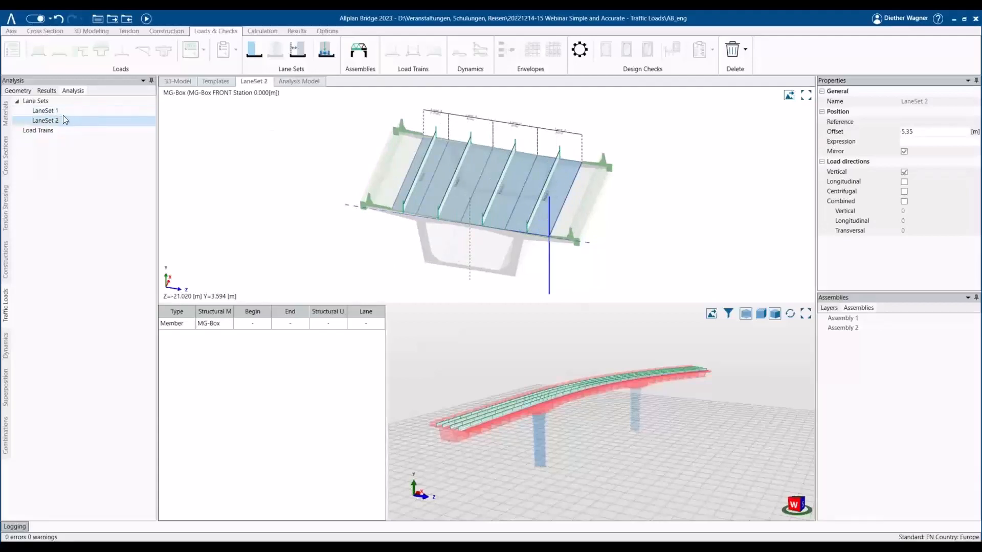
{"action": "left_click", "coordinate": [66, 111], "text": "ctrl"}
{"action": "left_click", "coordinate": [65, 111]}
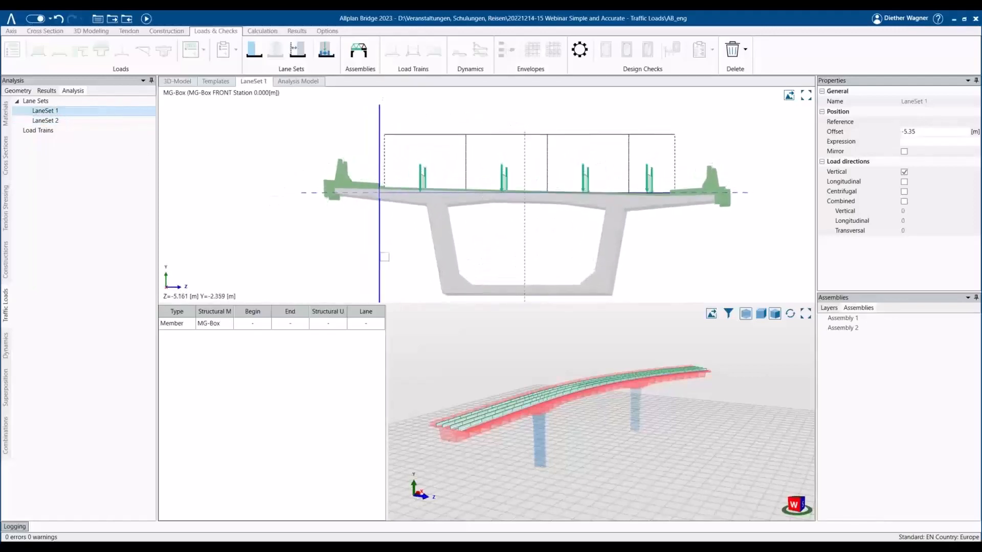
{"action": "scroll", "coordinate": [404, 248], "scroll_direction": "up", "scroll_amount": 2}
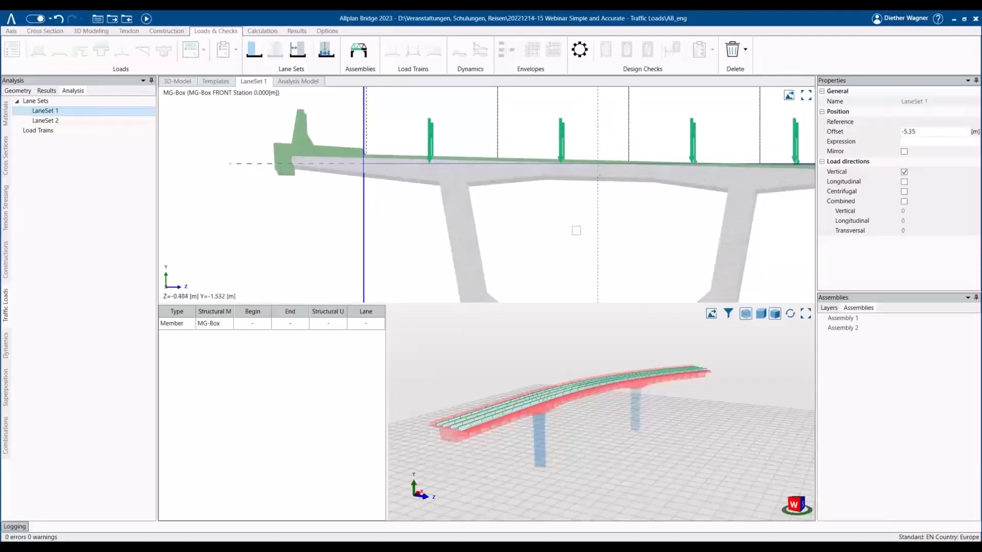
{"action": "scroll", "coordinate": [559, 235], "scroll_direction": "down", "scroll_amount": 2}
{"action": "middle_click_drag", "start_coordinate": [548, 239], "coordinate": [549, 244]}
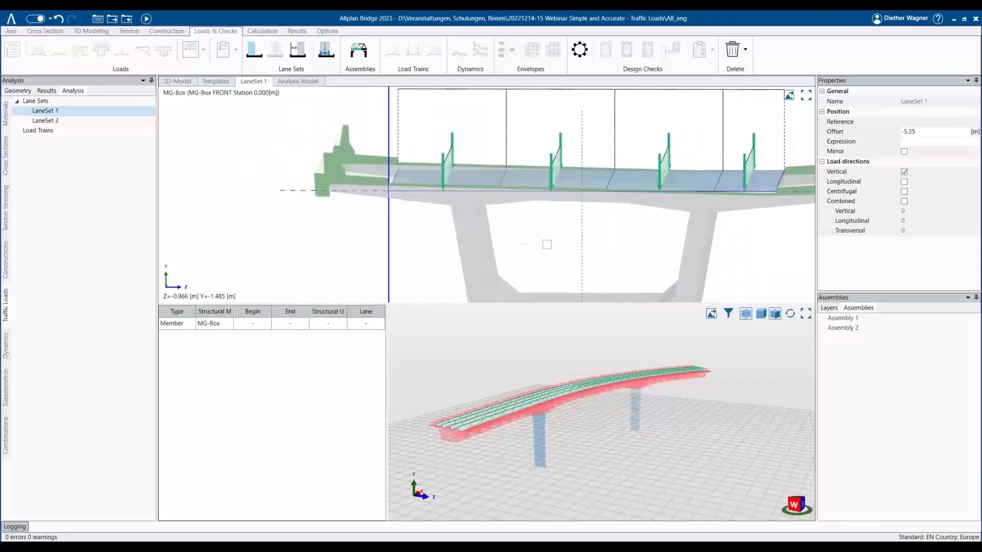
{"action": "left_click", "coordinate": [389, 122]}
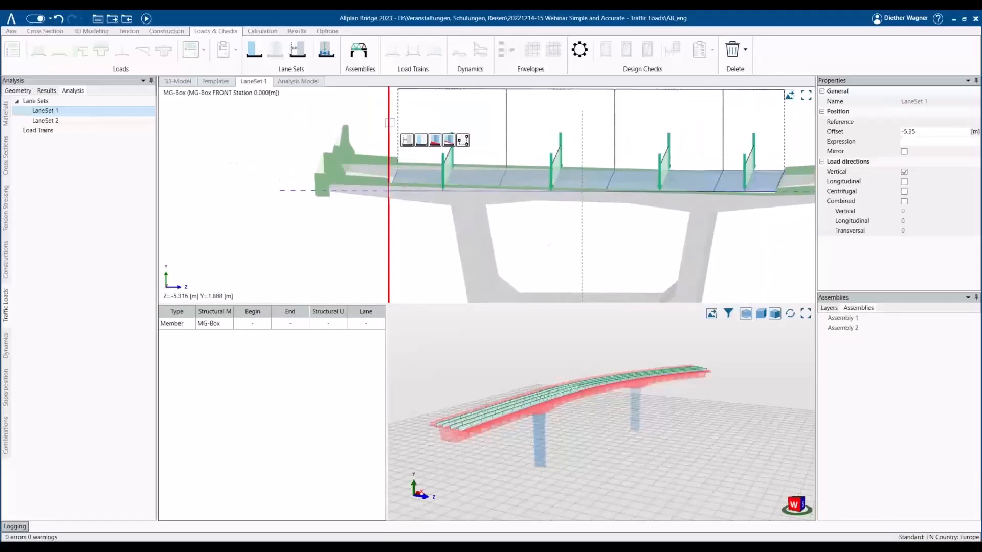
{"action": "left_click", "coordinate": [435, 140]}
{"action": "scroll", "coordinate": [378, 153], "scroll_direction": "up", "scroll_amount": 5}
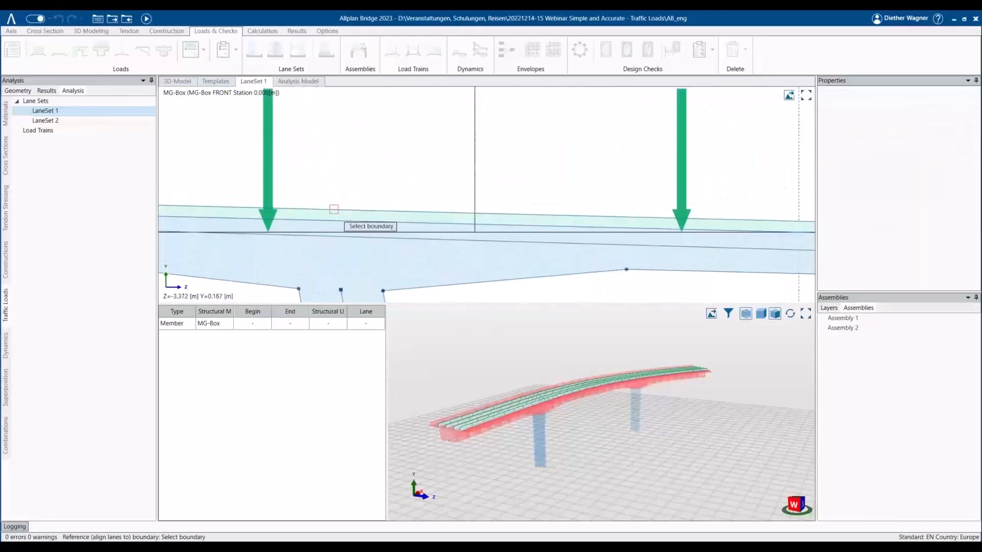
{"action": "left_click", "coordinate": [333, 208]}
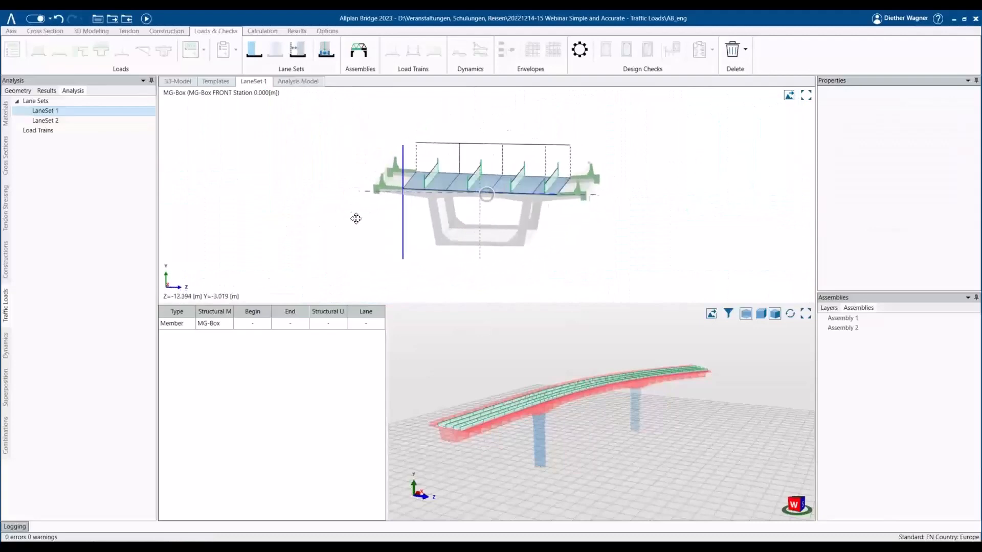
{"action": "scroll", "coordinate": [420, 193], "scroll_direction": "up", "scroll_amount": 5}
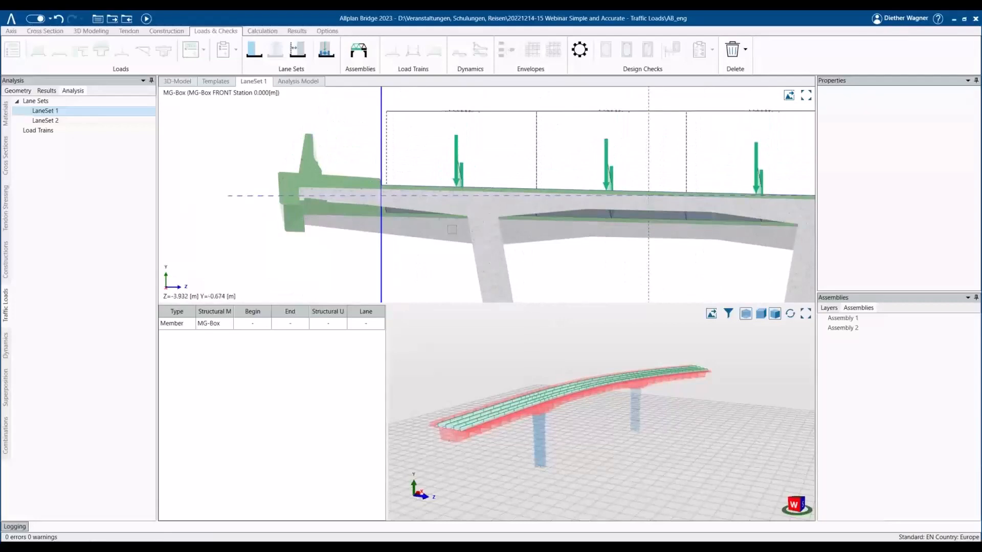
{"action": "middle_click_drag", "start_coordinate": [453, 231], "coordinate": [431, 268], "text": "shift"}
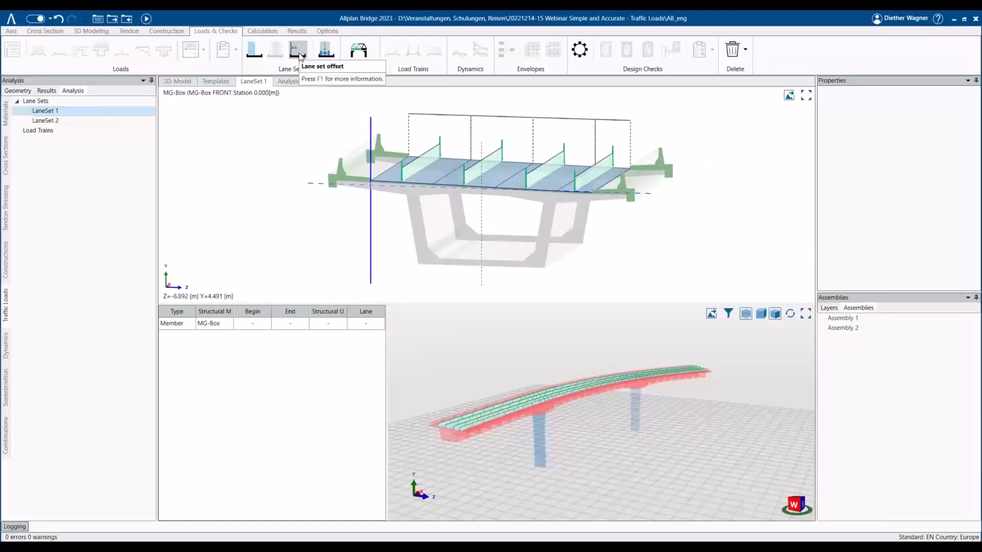
Step: Create a new lane set named LaneSet 3 and assign the MG-Box main girder to it
{"action": "left_click", "coordinate": [51, 121]}
{"action": "right_click", "coordinate": [57, 126]}
{"action": "left_click", "coordinate": [80, 131]}
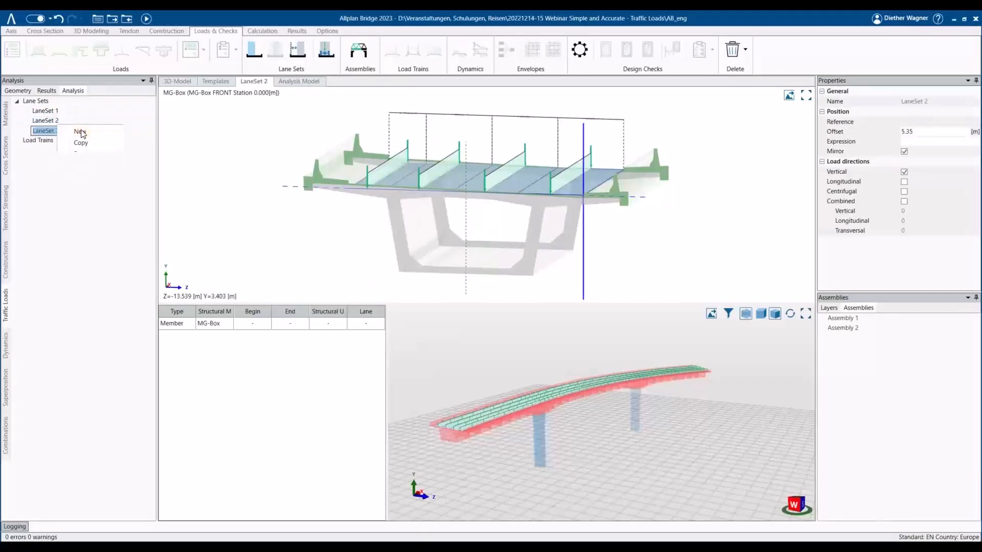
{"action": "key", "text": "Return"}
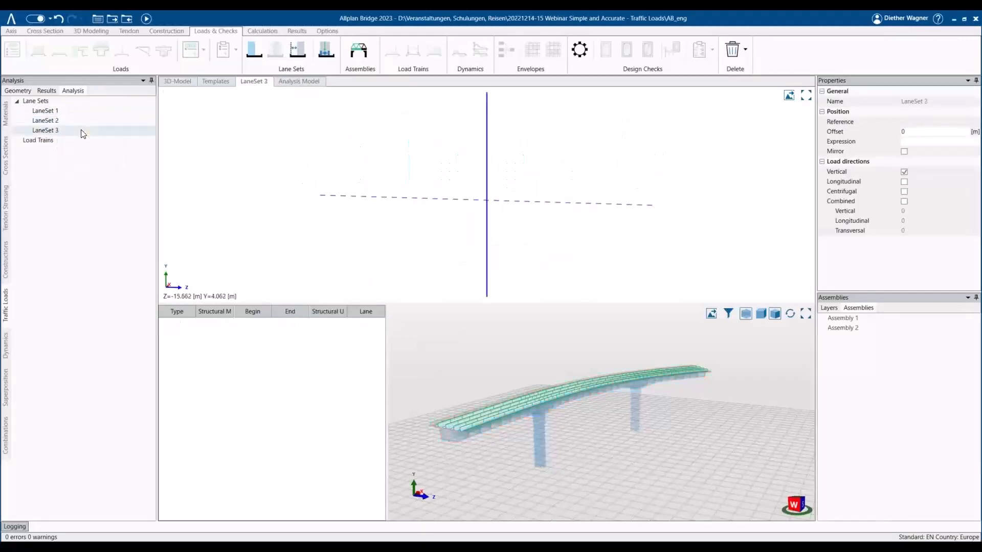
{"action": "left_click", "coordinate": [358, 50]}
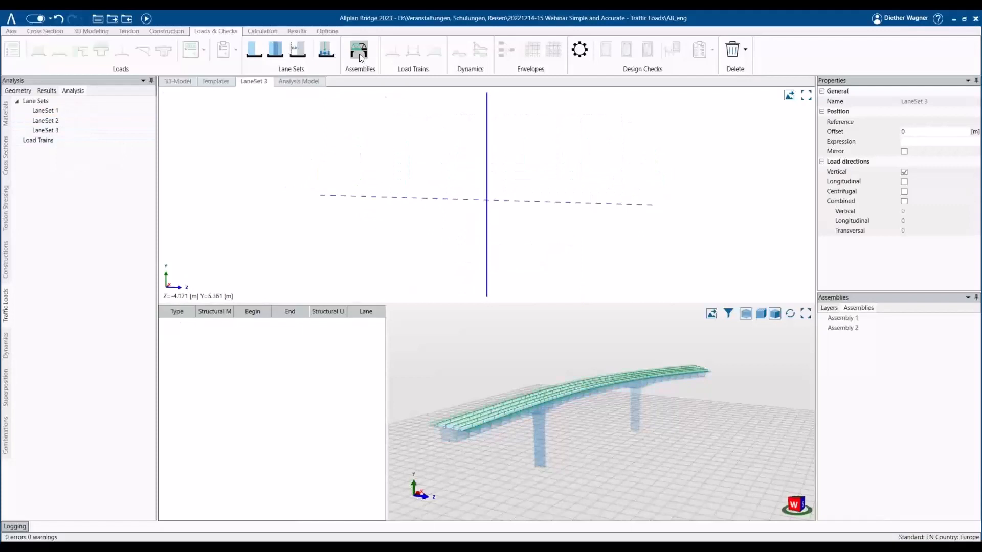
{"action": "left_click", "coordinate": [642, 403]}
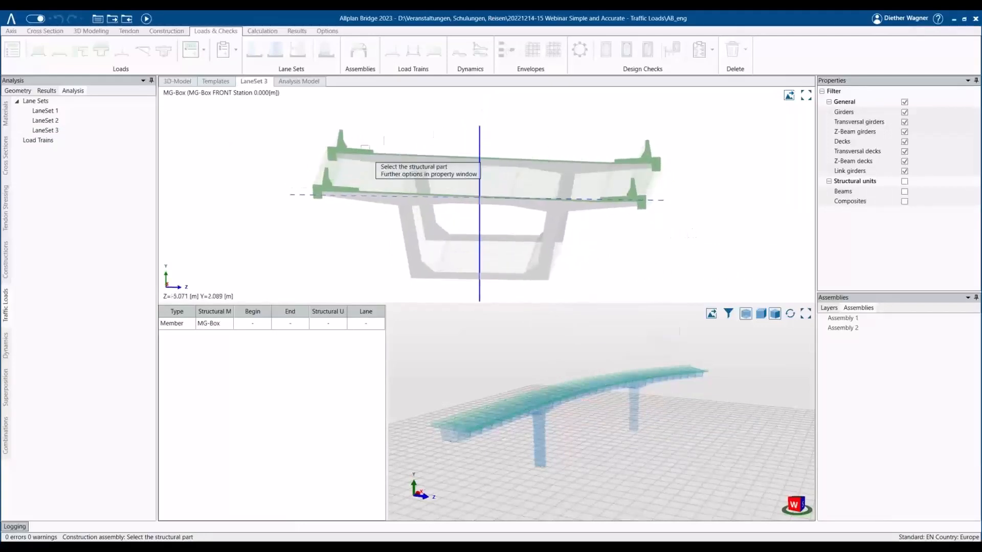
{"action": "key", "text": "Escape"}
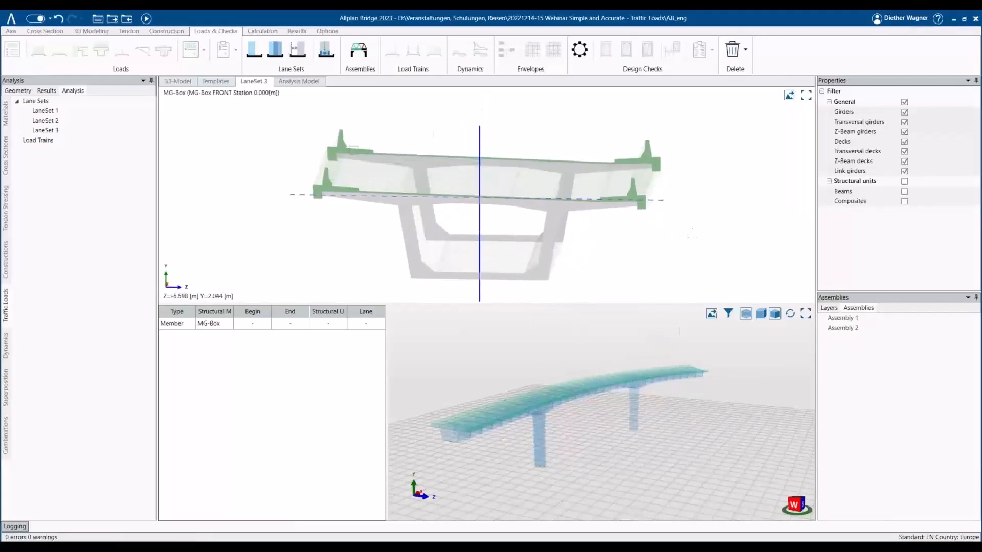
Step: Generate LaneSet 3's lanes by standard between the parametric lines of the left and right kerbs
{"action": "left_click", "coordinate": [273, 56]}
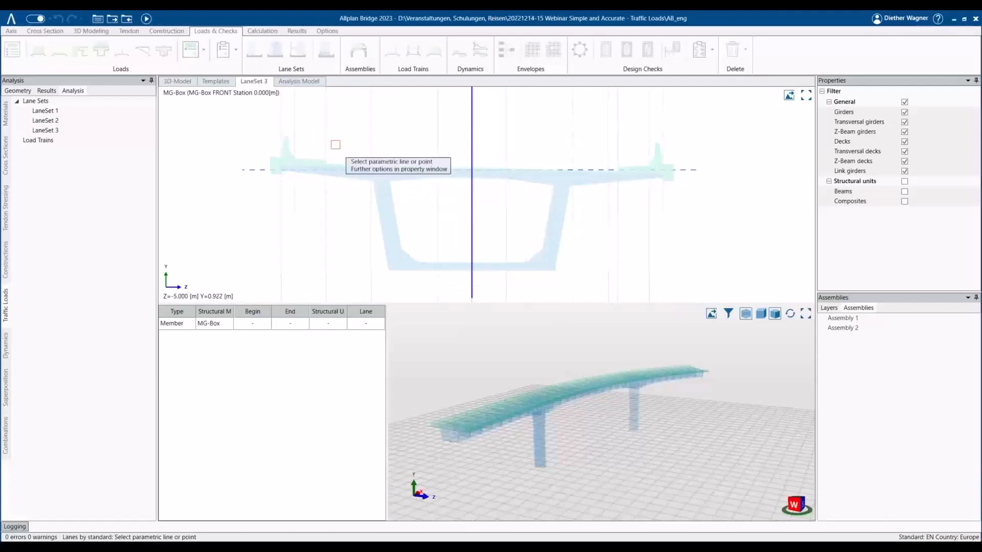
{"action": "scroll", "coordinate": [334, 146], "scroll_direction": "up", "scroll_amount": 1}
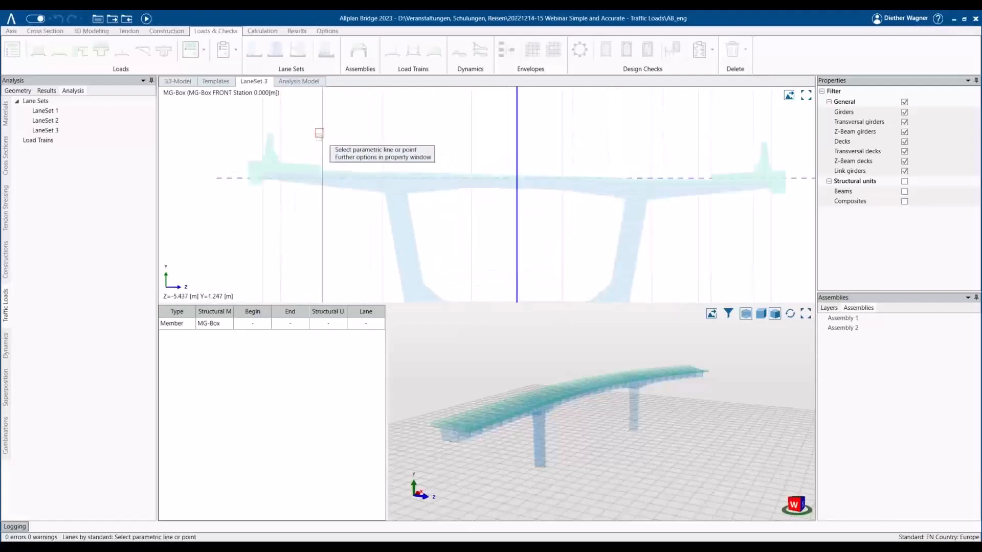
{"action": "left_click", "coordinate": [318, 133]}
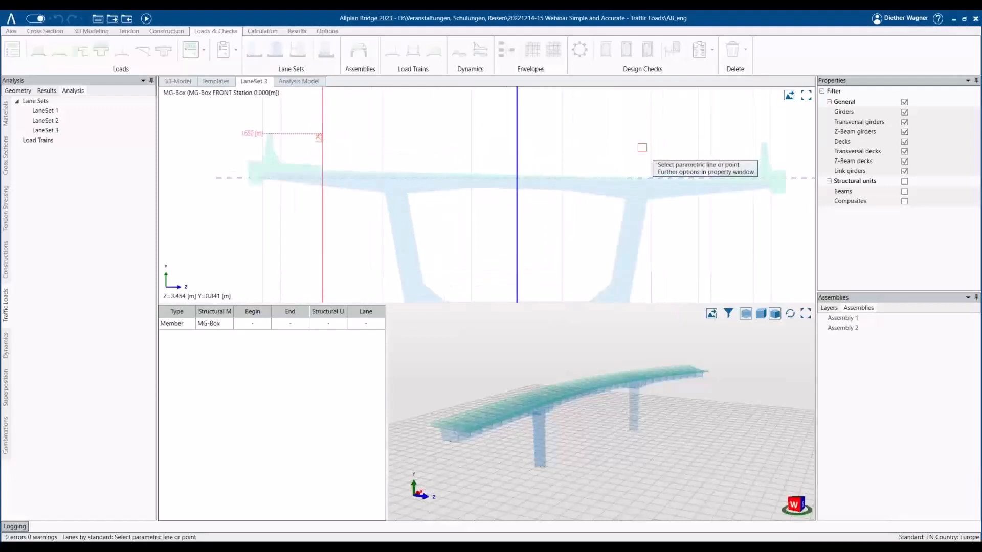
{"action": "left_click", "coordinate": [721, 145]}
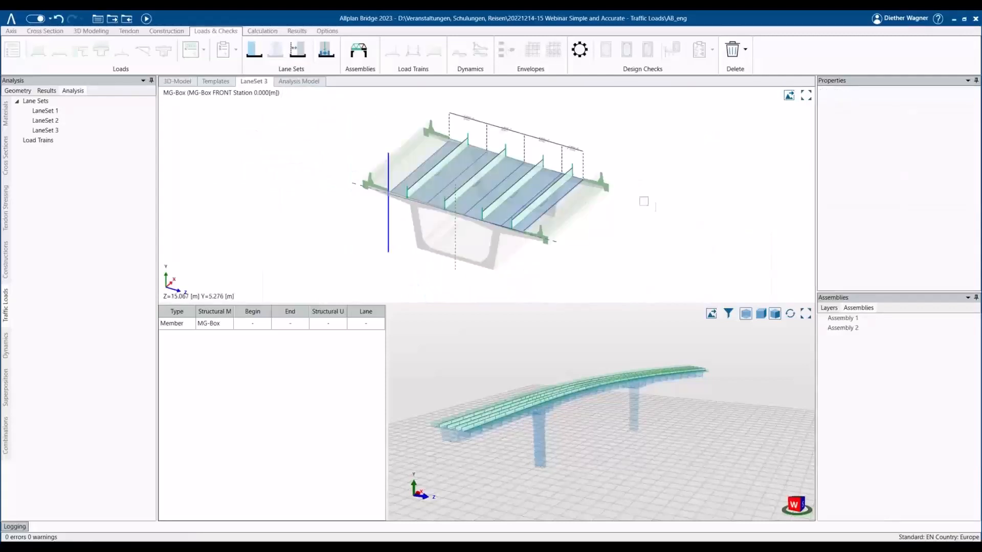
{"action": "middle_click_drag", "start_coordinate": [711, 197], "coordinate": [639, 210]}
Step: Compare LaneSet 3 with LaneSet 1, and examine LaneSet 3's first lane line and its position and load direction settings
{"action": "left_click", "coordinate": [82, 111]}
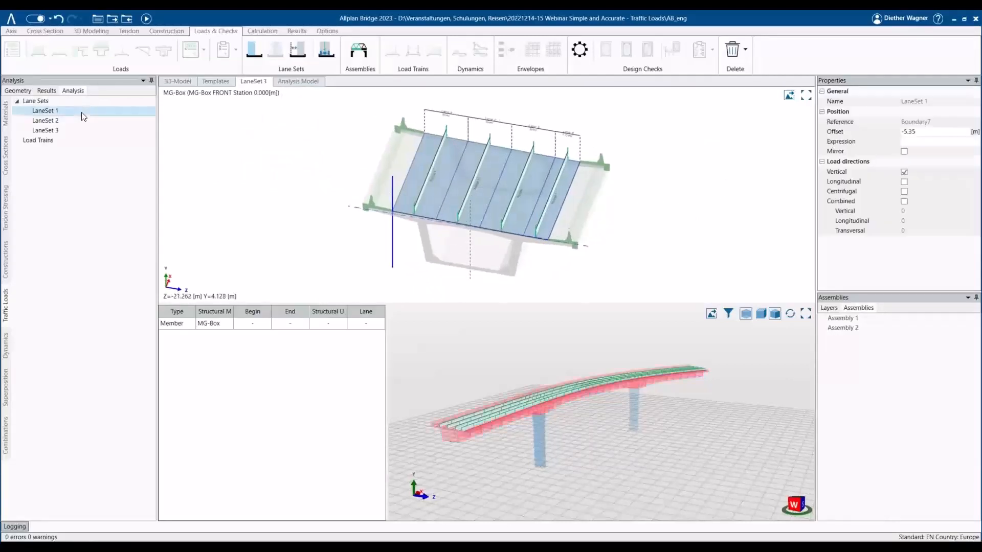
{"action": "left_click", "coordinate": [70, 130]}
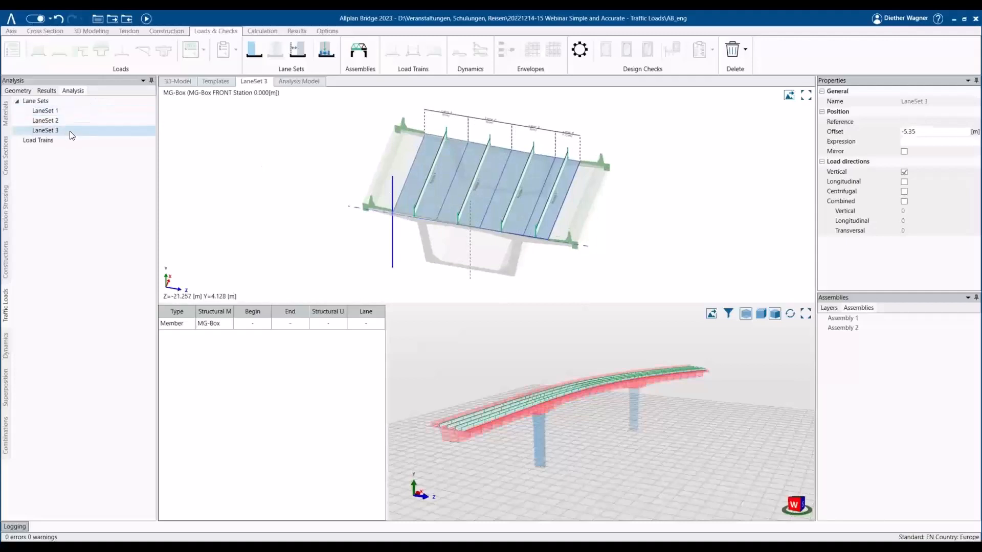
{"action": "left_click", "coordinate": [46, 111]}
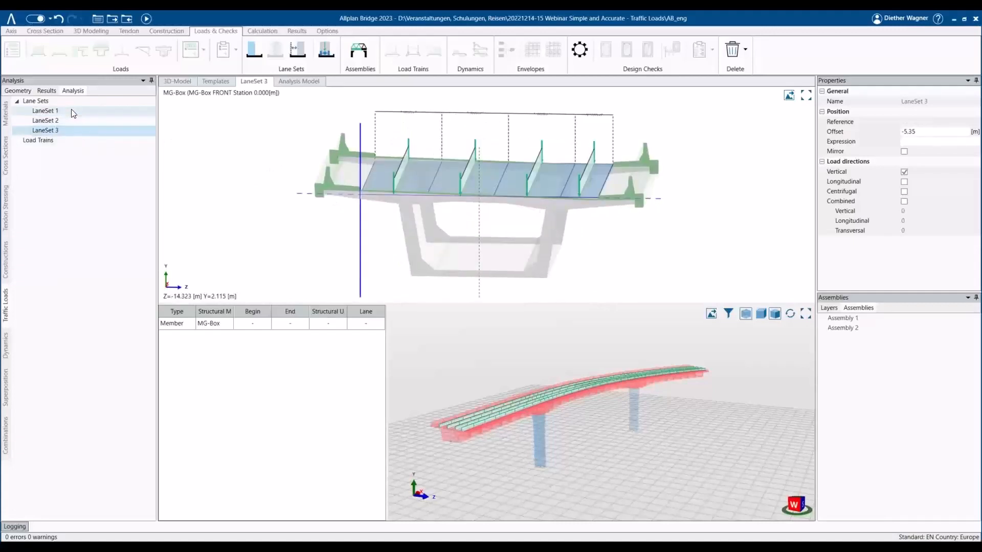
{"action": "left_click", "coordinate": [74, 132]}
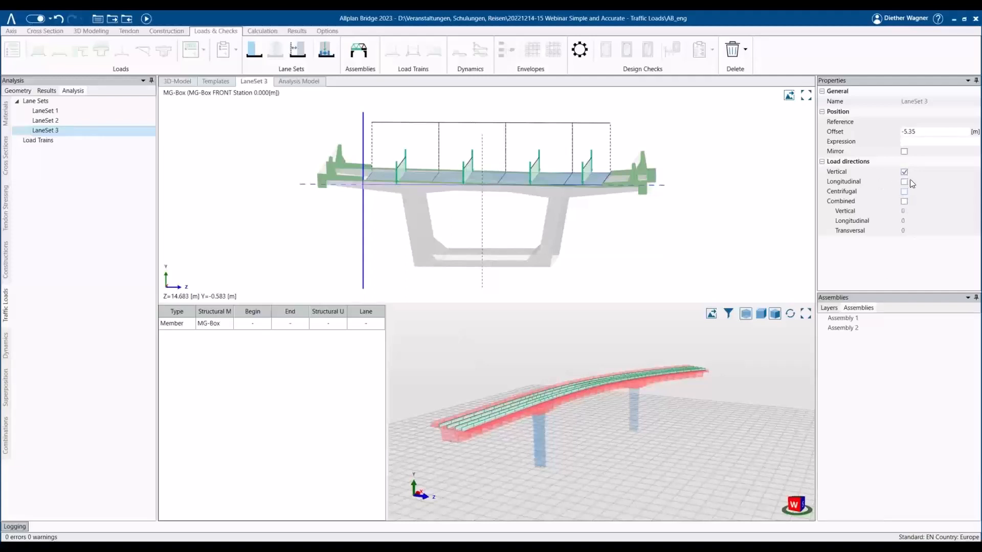
{"action": "scroll", "coordinate": [388, 162], "scroll_direction": "up", "scroll_amount": 4}
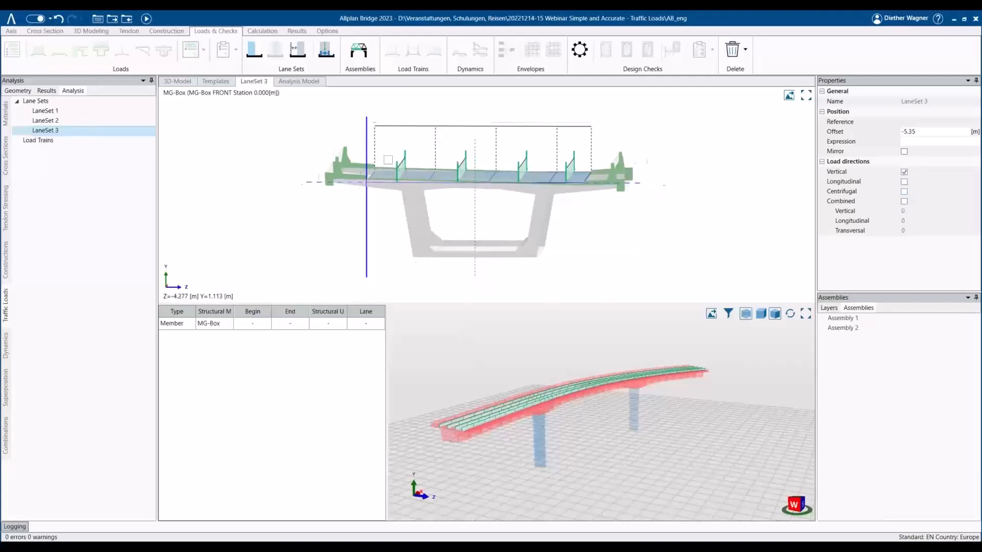
{"action": "scroll", "coordinate": [387, 162], "scroll_direction": "up", "scroll_amount": 2}
{"action": "left_click", "coordinate": [424, 187]}
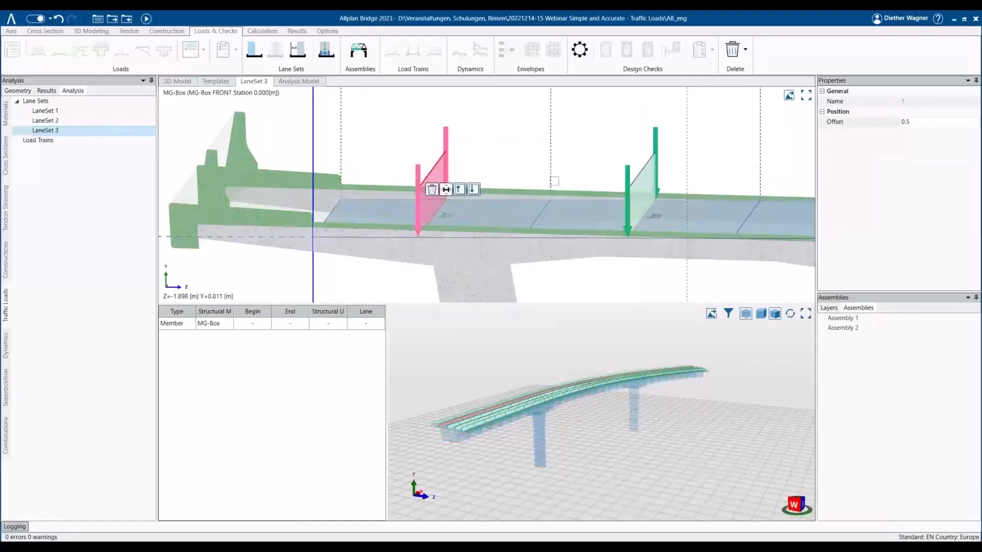
{"action": "scroll", "coordinate": [532, 162], "scroll_direction": "down", "scroll_amount": 2}
{"action": "scroll", "coordinate": [532, 162], "scroll_direction": "down", "scroll_amount": 2}
{"action": "left_click", "coordinate": [336, 231]}
{"action": "scroll", "coordinate": [335, 227], "scroll_direction": "down", "scroll_amount": 1}
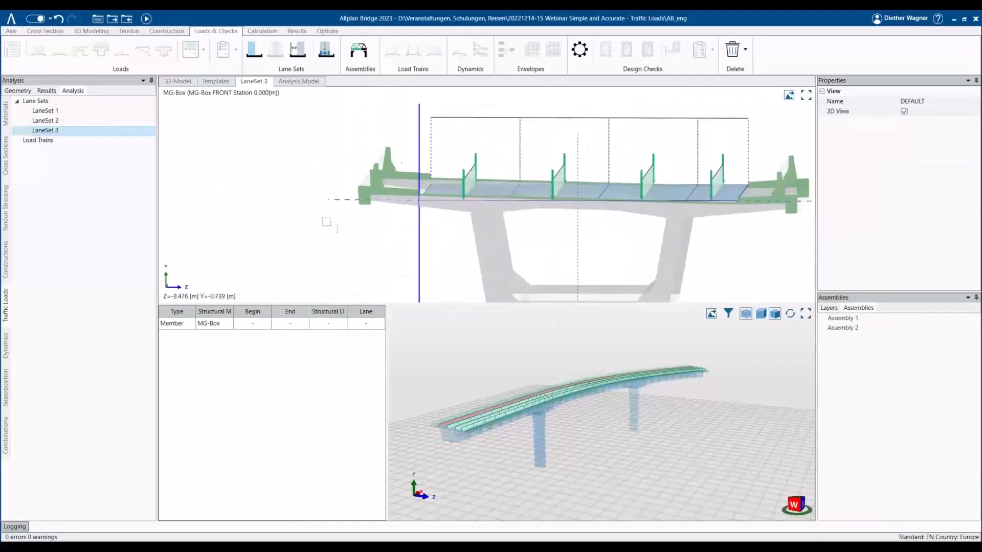
{"action": "left_click", "coordinate": [82, 128]}
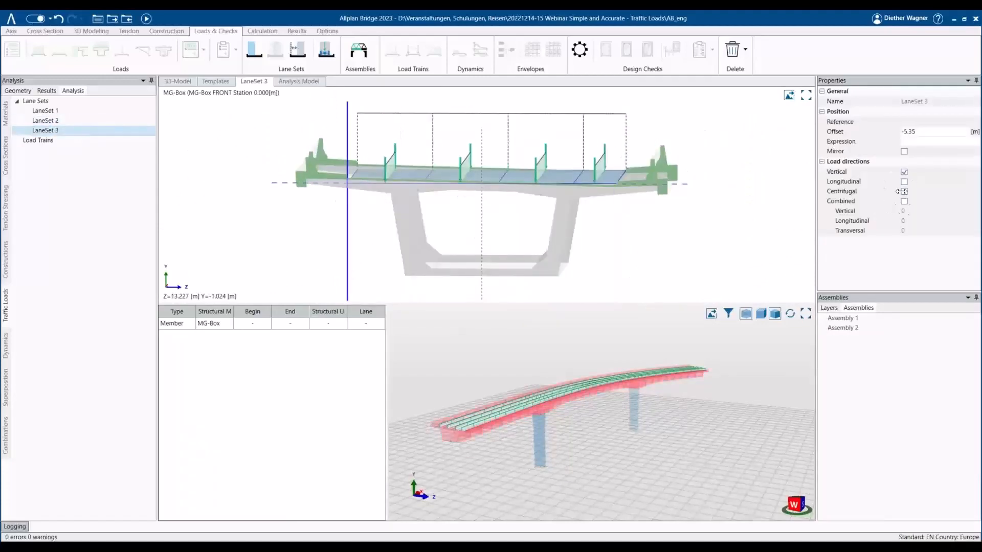
{"action": "scroll", "coordinate": [706, 227], "scroll_direction": "down", "scroll_amount": 1}
{"action": "middle_click_drag", "start_coordinate": [706, 226], "coordinate": [627, 231]}
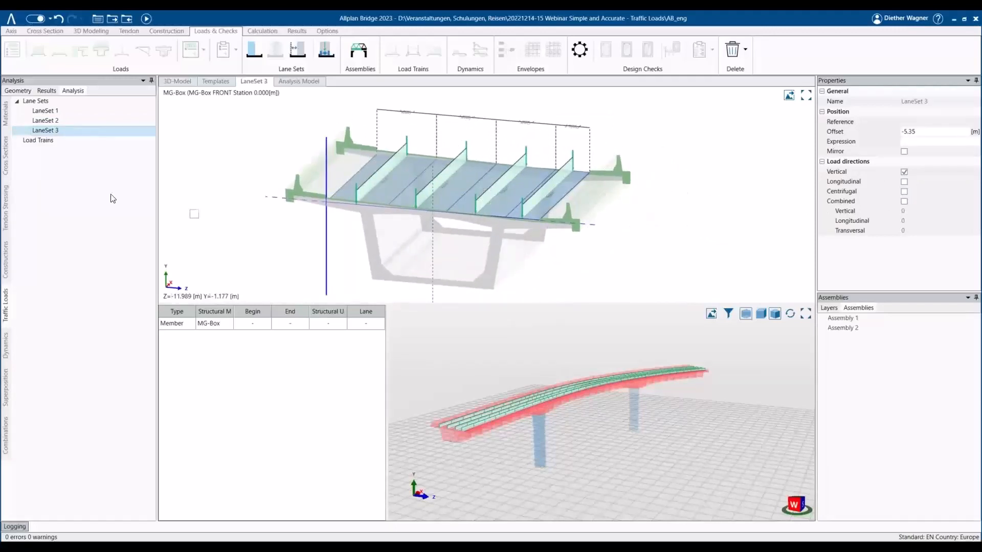
Step: Create a new load train with the name Load train 1
{"action": "left_click", "coordinate": [44, 141]}
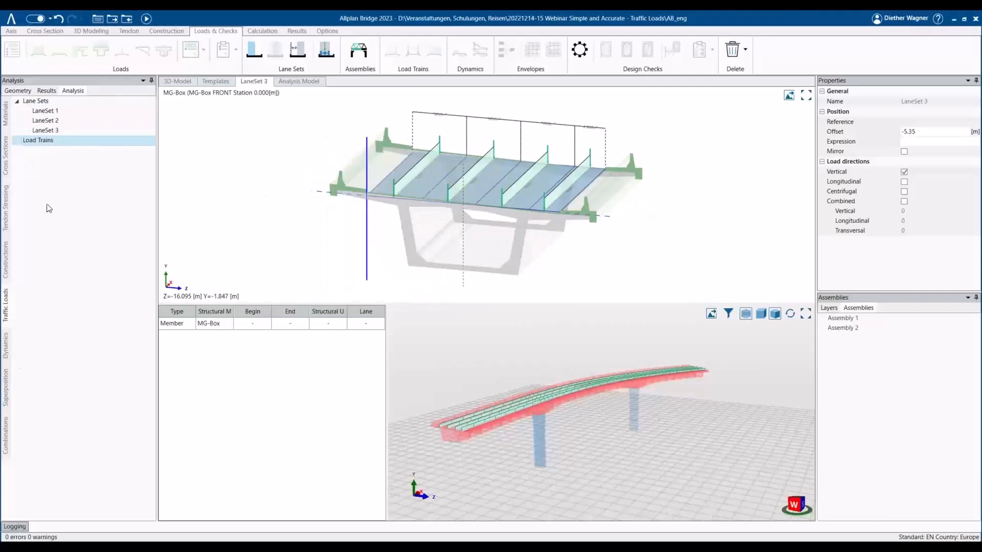
{"action": "right_click", "coordinate": [41, 144]}
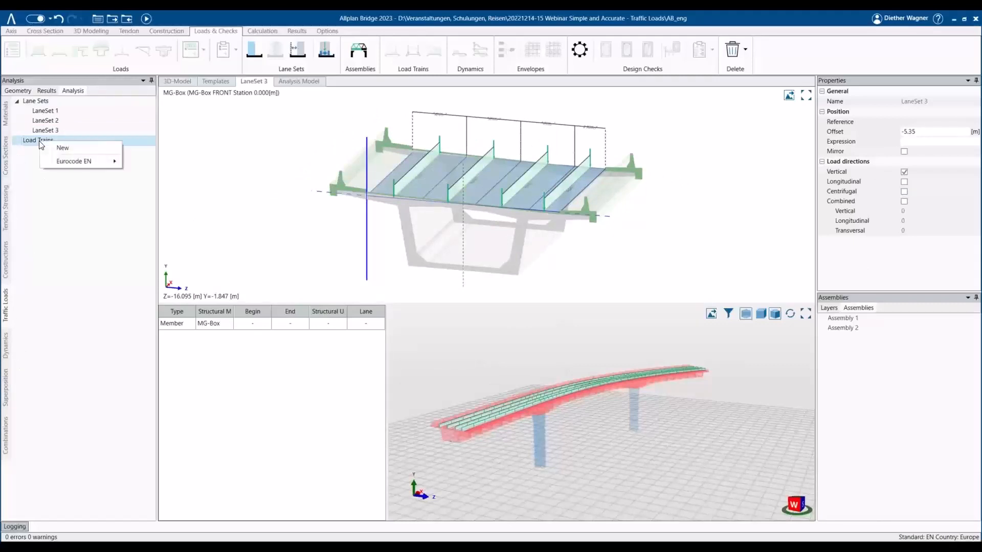
{"action": "left_click", "coordinate": [52, 148]}
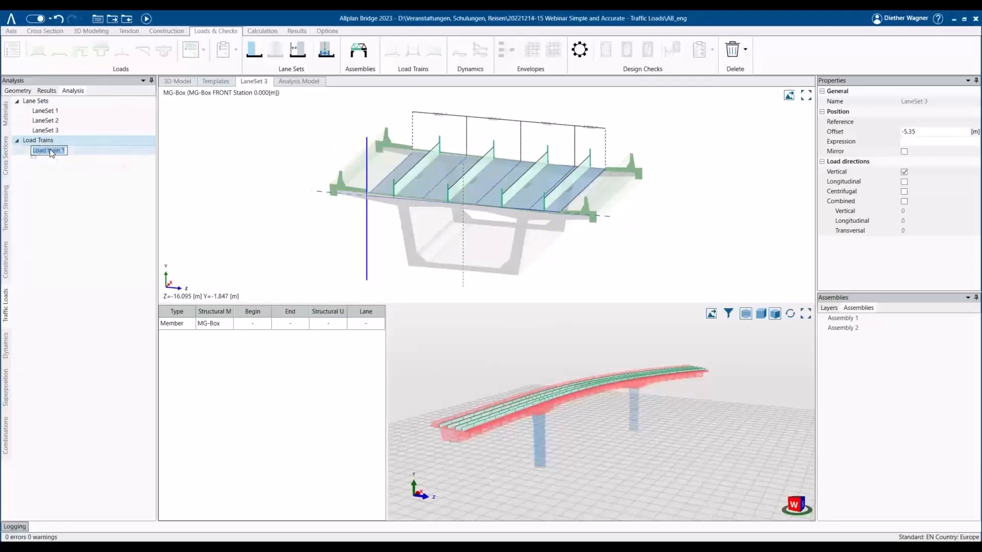
{"action": "key", "text": "Return"}
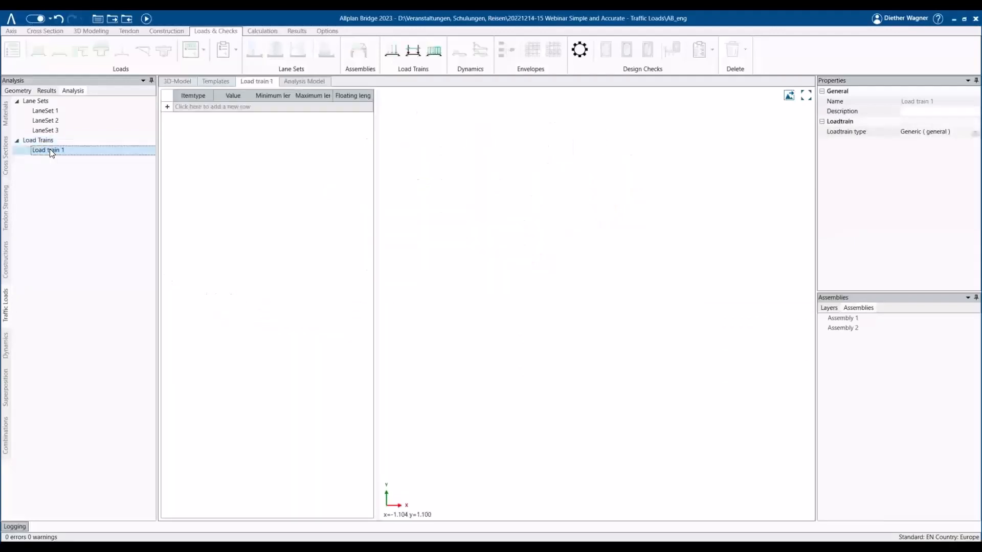
Step: Add a 100 kN FLOAD item to Load train 1, followed by a DISTANCE item with a length of 2 m
{"action": "left_click", "coordinate": [386, 58]}
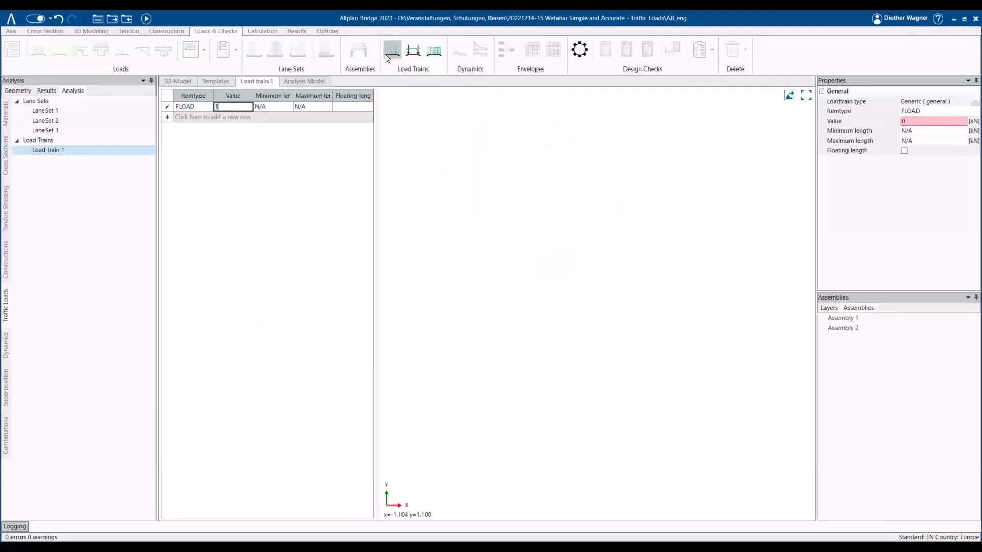
{"action": "key", "text": "Return"}
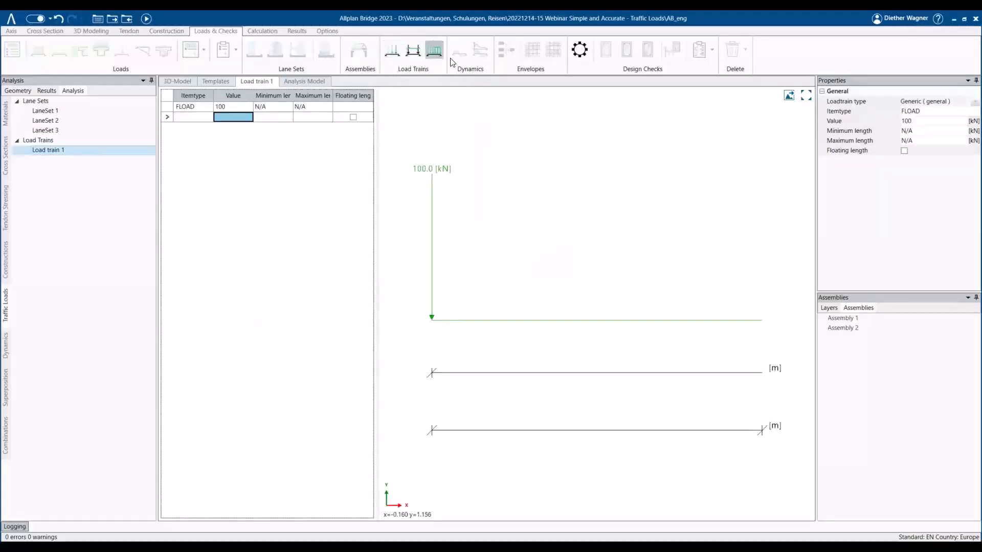
{"action": "left_click", "coordinate": [413, 50]}
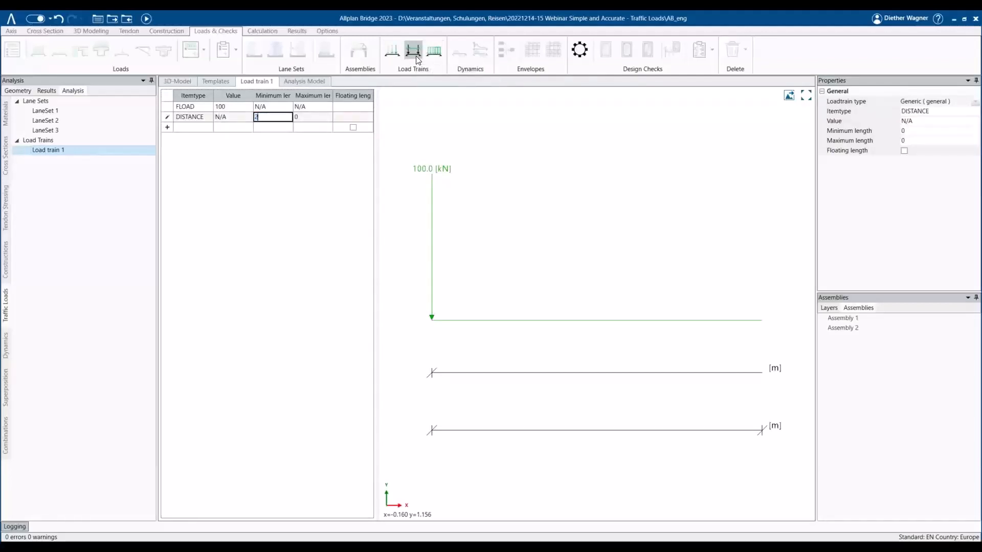
{"action": "type", "text": "2"}
{"action": "key", "text": "Return"}
{"action": "left_click", "coordinate": [280, 117]}
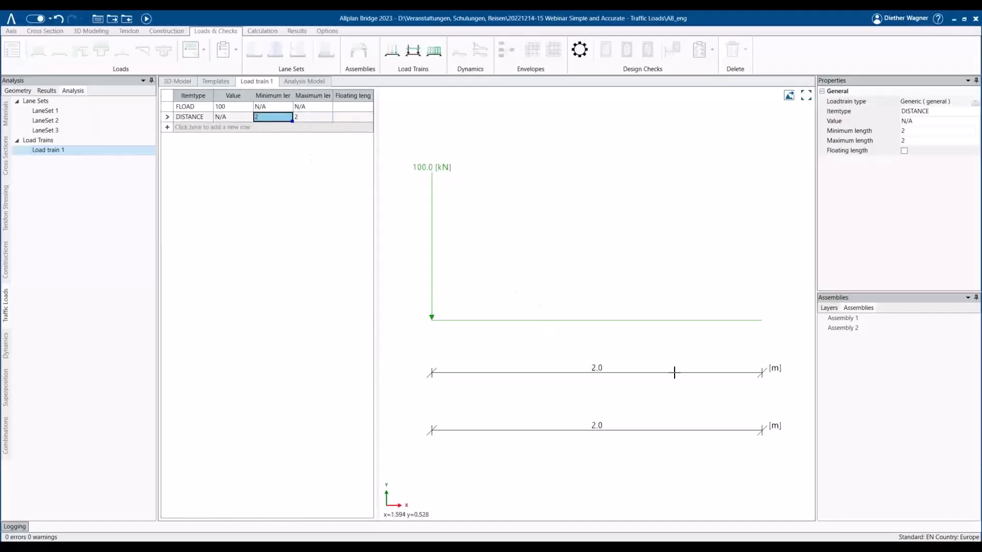
Step: Set the maximum length of Load train 1's DISTANCE item to 5 m
{"action": "left_click", "coordinate": [307, 117]}
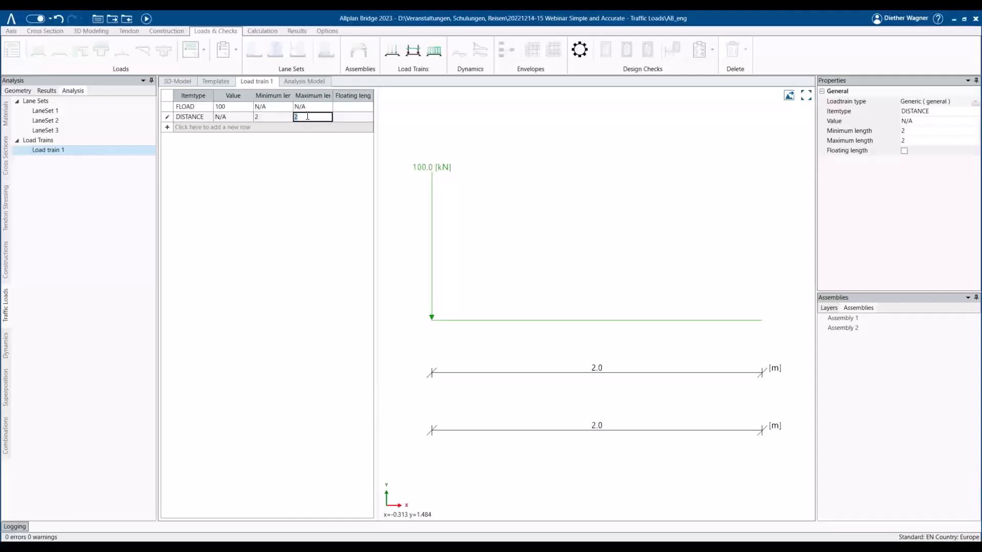
{"action": "key", "text": "Return"}
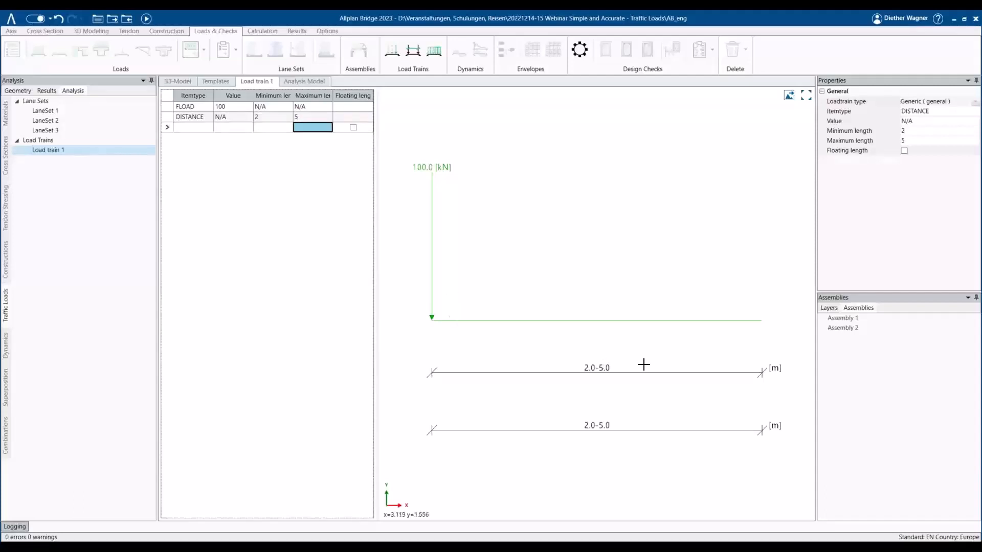
{"action": "scroll", "coordinate": [562, 362], "scroll_direction": "down", "scroll_amount": 3}
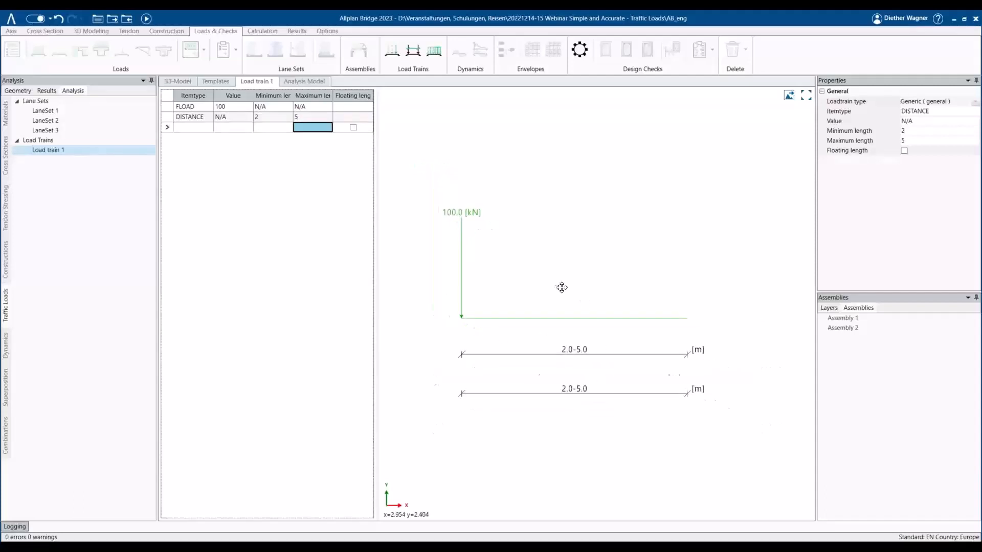
Step: Add a QLOAD item of 10 kN/m² to Load train 1 with a minimum length of 3 m and a maximum of 5 m
{"action": "left_click", "coordinate": [187, 130]}
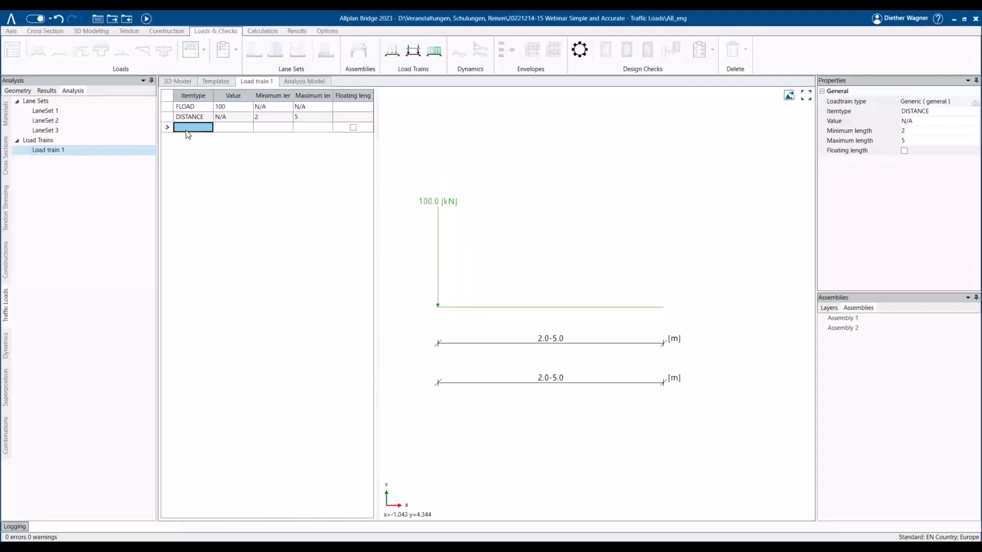
{"action": "left_click", "coordinate": [428, 57]}
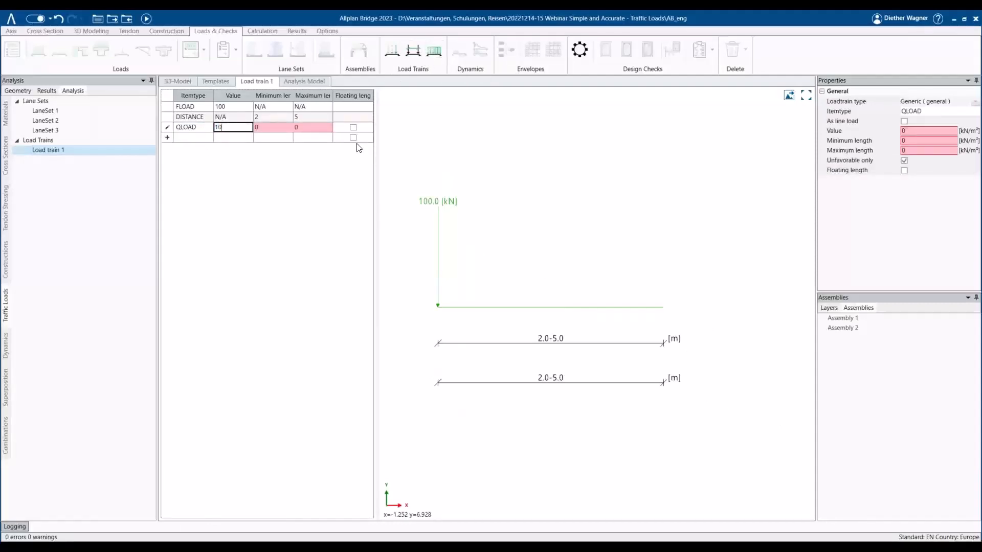
{"action": "key", "text": "Return"}
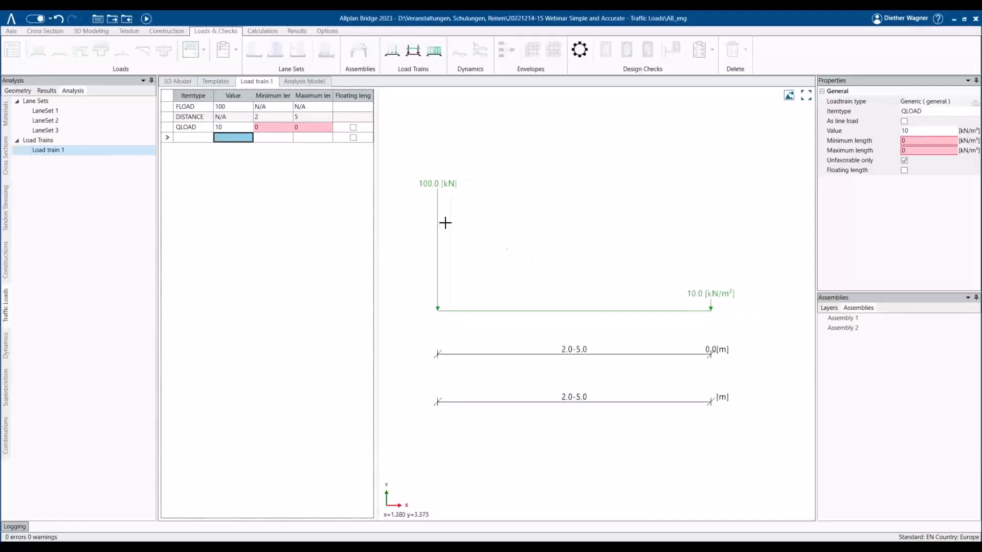
{"action": "left_click", "coordinate": [266, 129]}
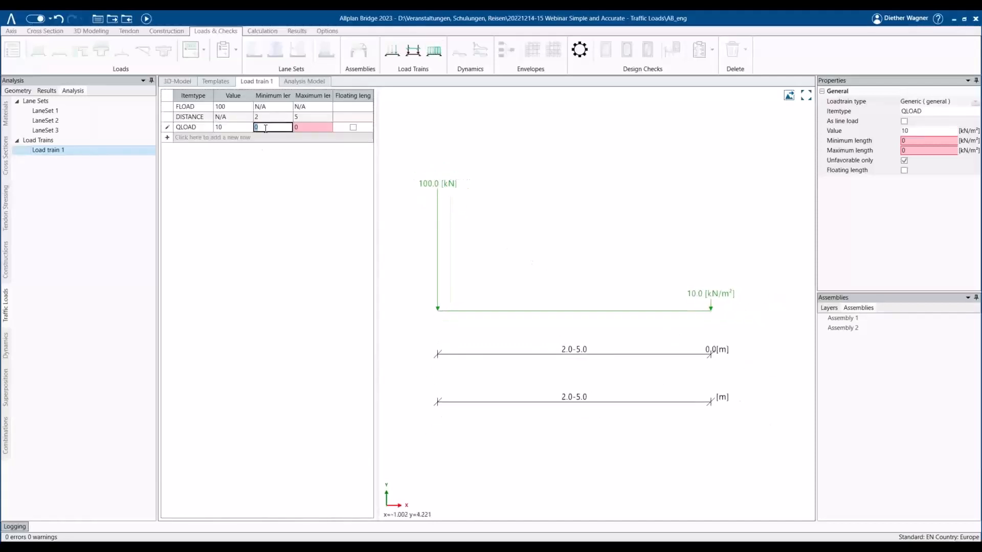
{"action": "key", "text": "Return"}
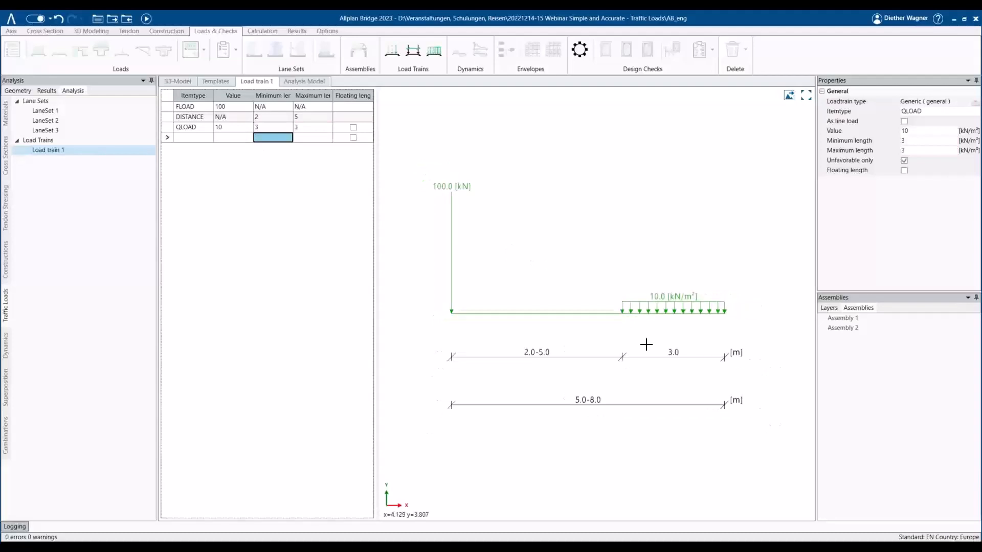
{"action": "left_click", "coordinate": [306, 128]}
{"action": "key", "text": "Return"}
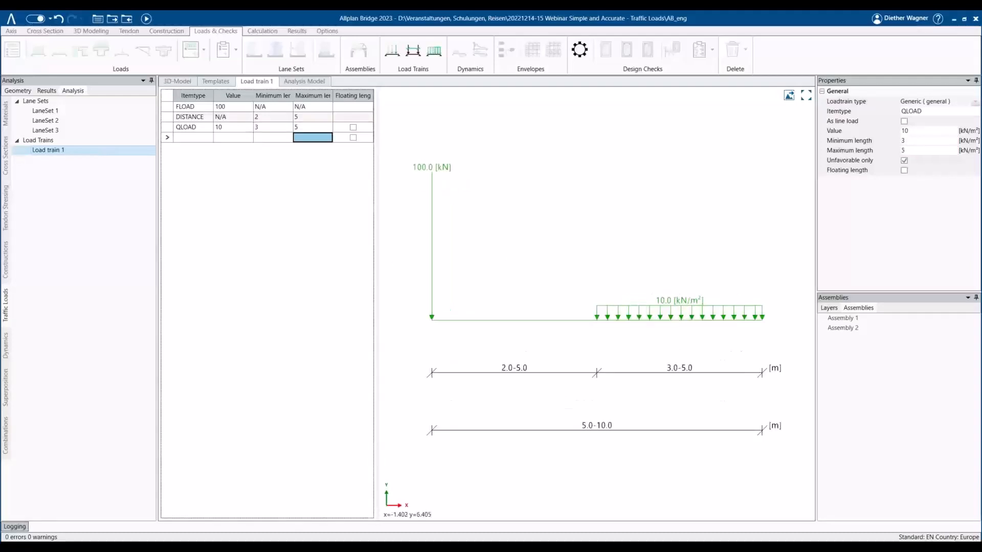
{"action": "scroll", "coordinate": [692, 368], "scroll_direction": "up", "scroll_amount": 1}
{"action": "scroll", "coordinate": [633, 357], "scroll_direction": "down", "scroll_amount": 1}
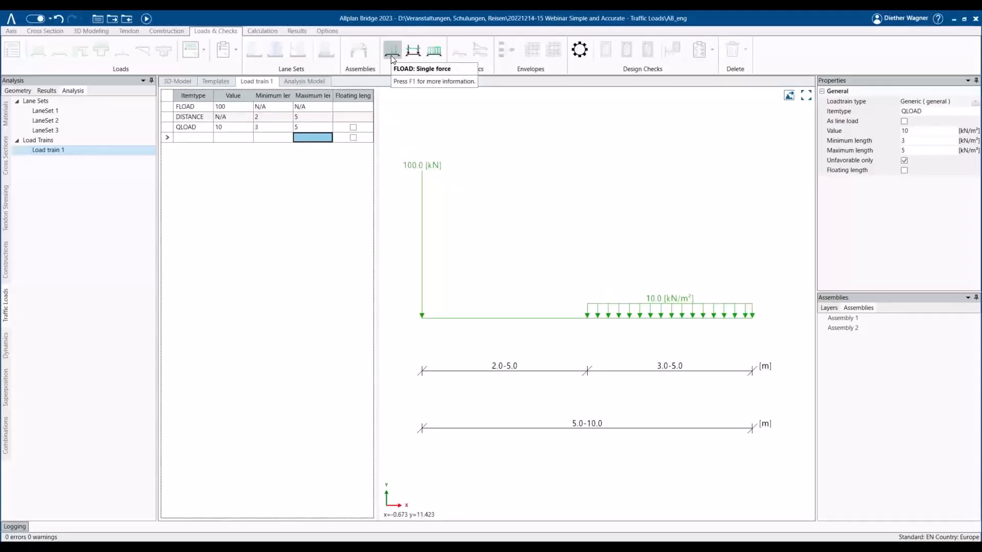
Step: Try the QLOAD item as a line load and return it to an area load
{"action": "left_click", "coordinate": [203, 128]}
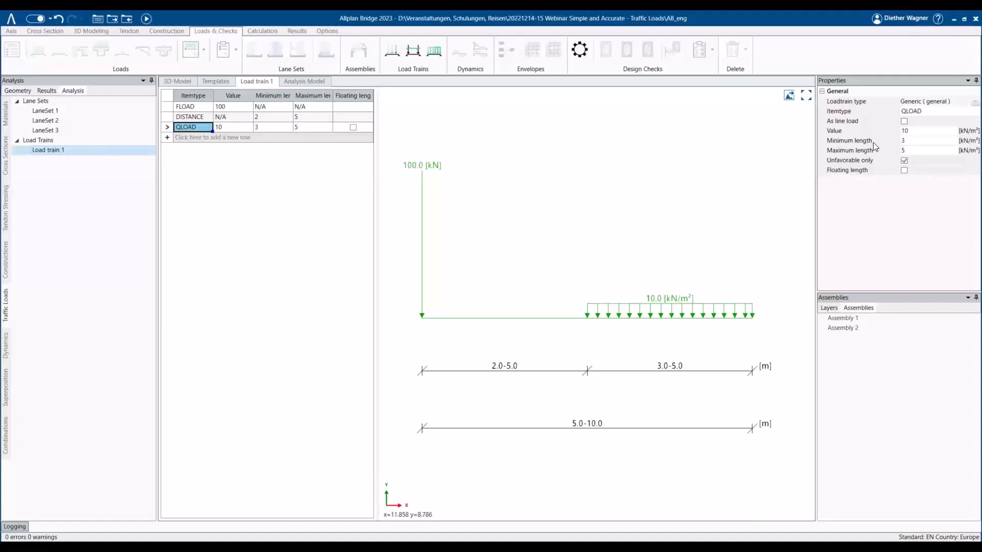
{"action": "left_click", "coordinate": [904, 122]}
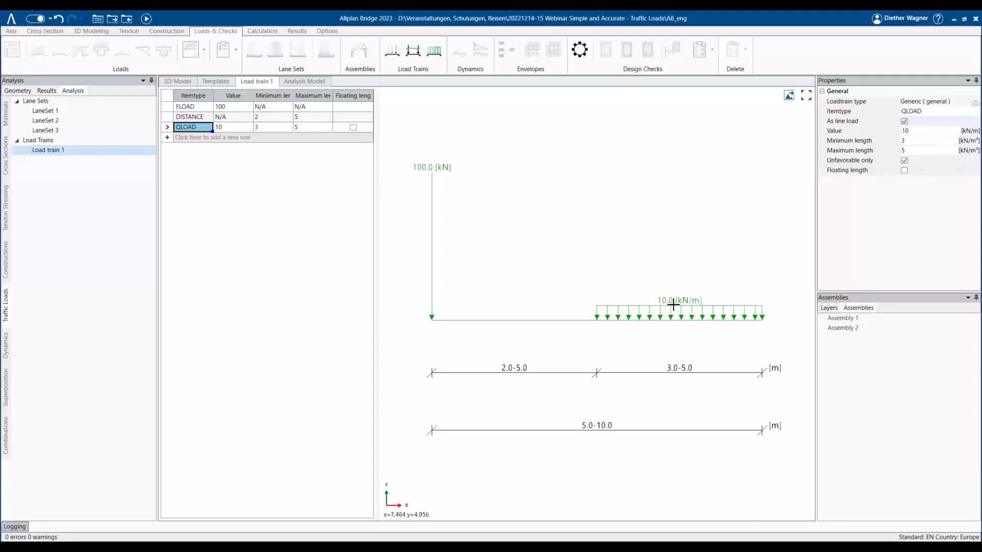
{"action": "left_click", "coordinate": [904, 122]}
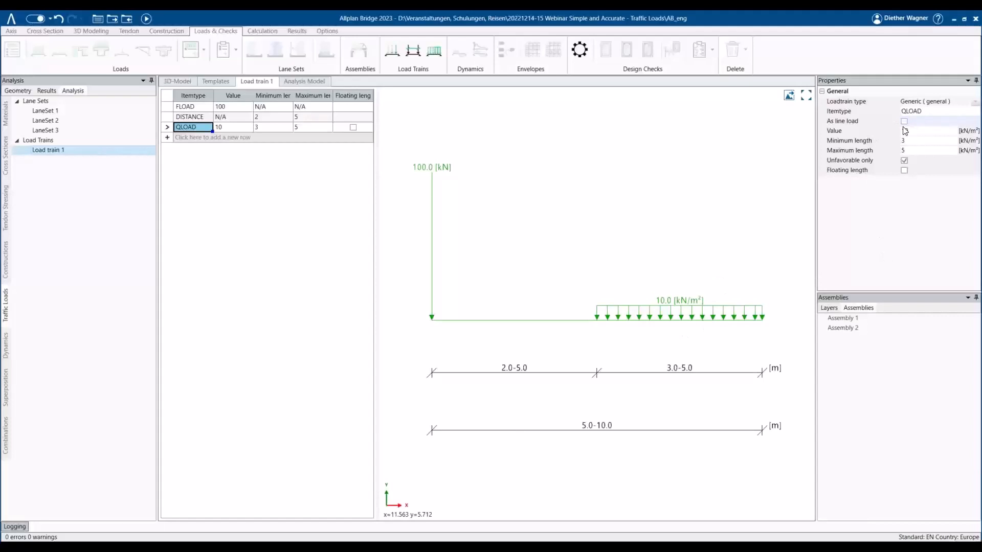
Step: Give the QLOAD item of Load train 1 a floating length
{"action": "left_click", "coordinate": [904, 171]}
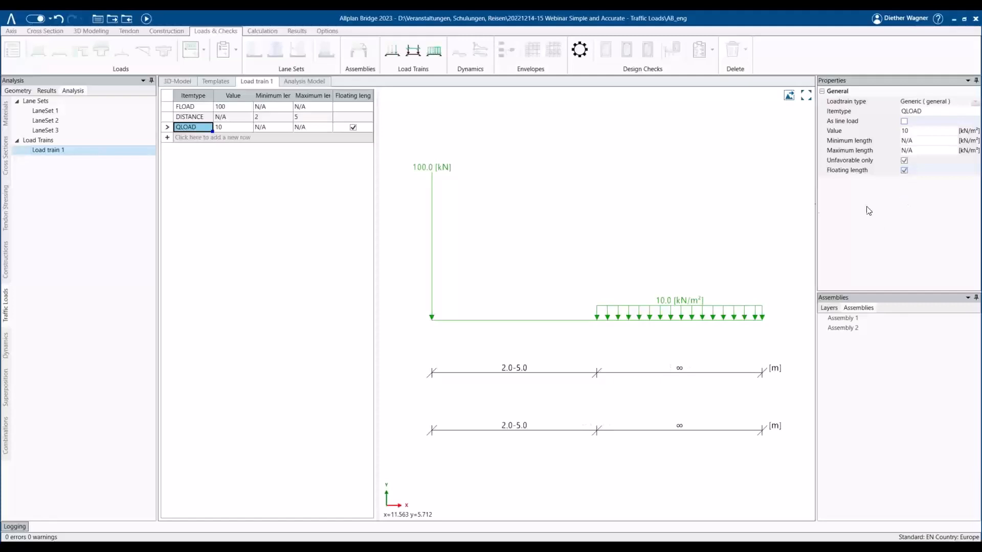
{"action": "left_click", "coordinate": [904, 170]}
{"action": "scroll", "coordinate": [631, 269], "scroll_direction": "down", "scroll_amount": 3}
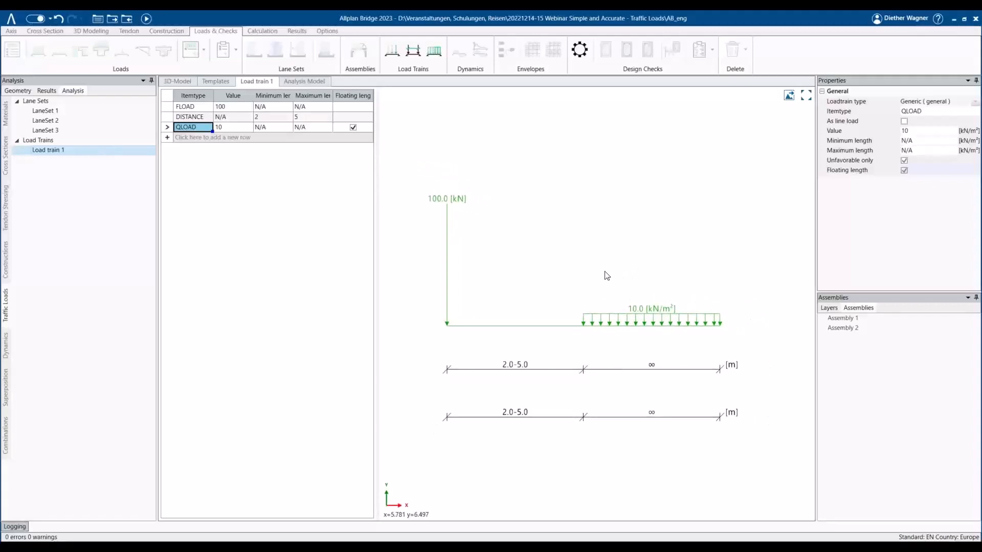
Step: Generate the Eurocode EN Load Model 1 tandem system load trains and view TS-100 and TS-300
{"action": "right_click", "coordinate": [43, 153]}
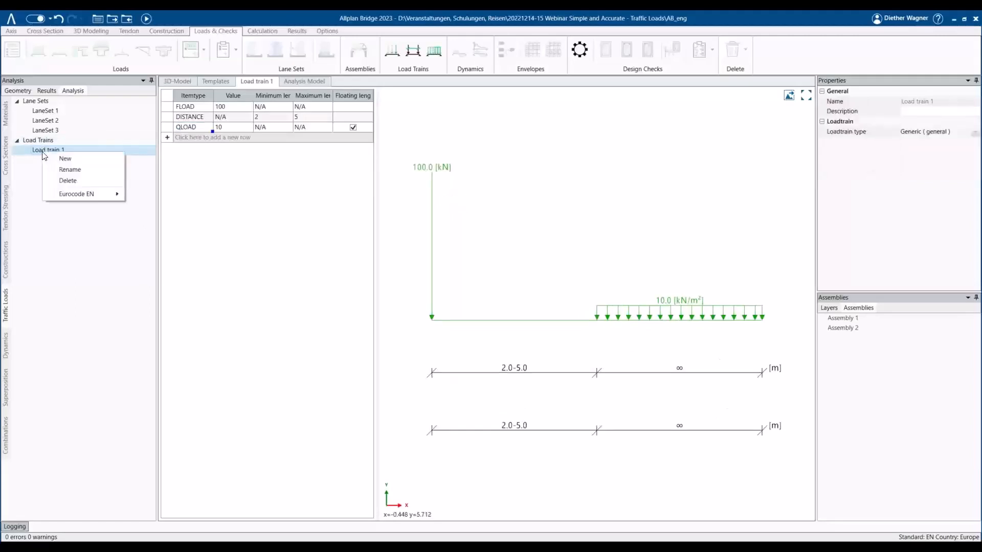
{"action": "mouse_move", "coordinate": [75, 203]}
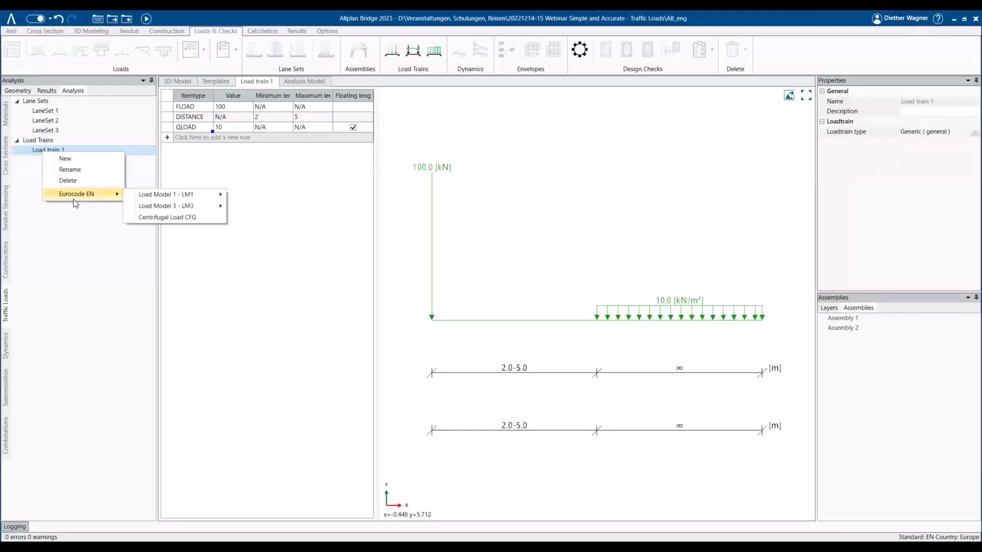
{"action": "mouse_move", "coordinate": [189, 209]}
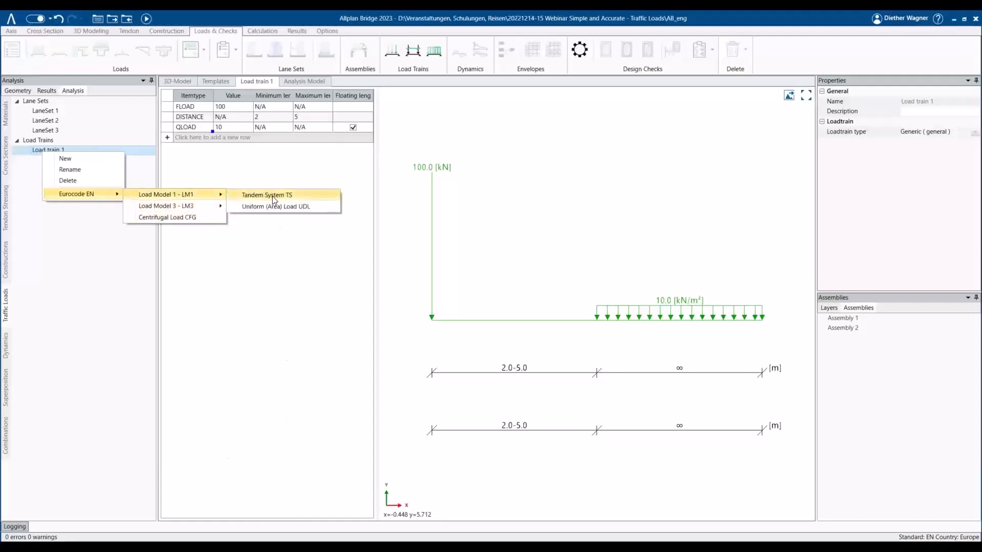
{"action": "left_click", "coordinate": [265, 195]}
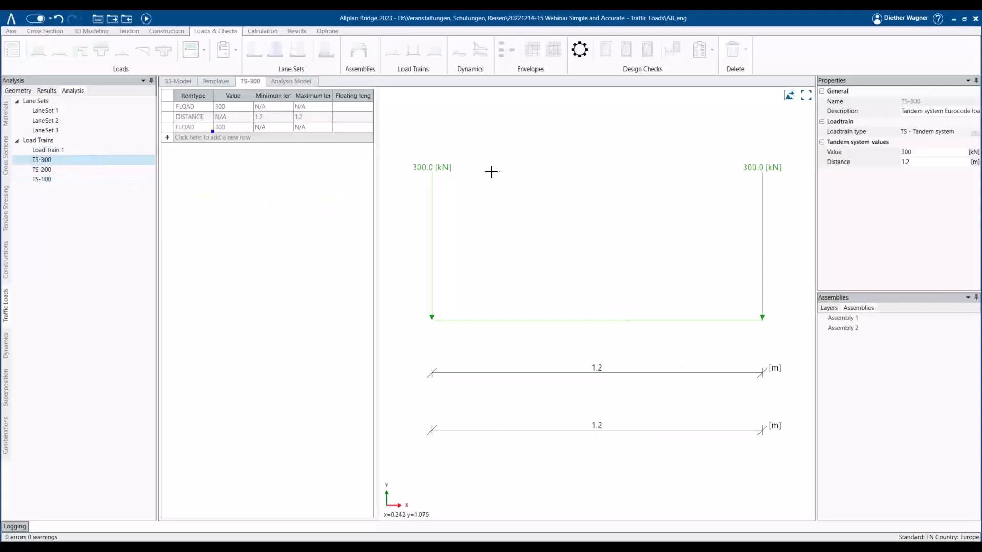
{"action": "left_click", "coordinate": [60, 177]}
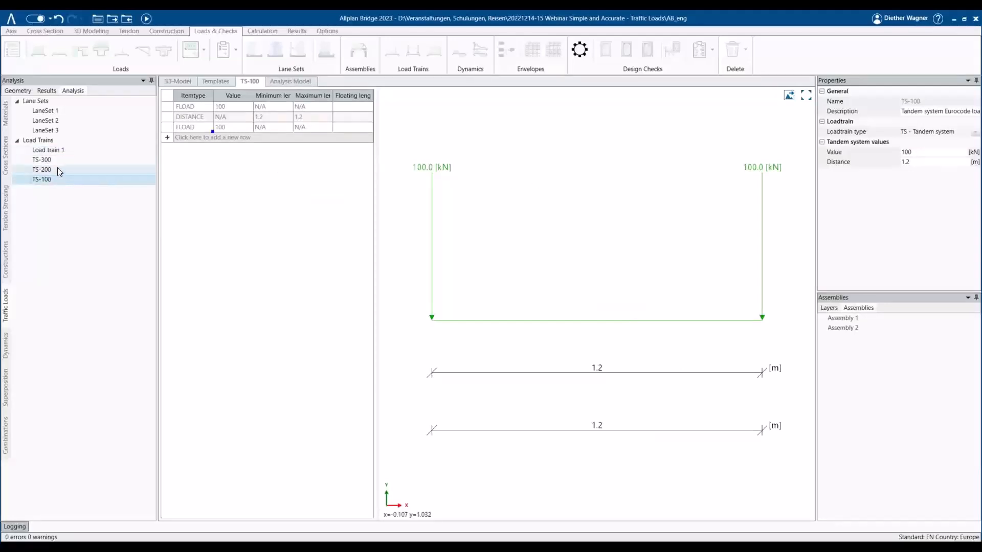
{"action": "left_click", "coordinate": [55, 161]}
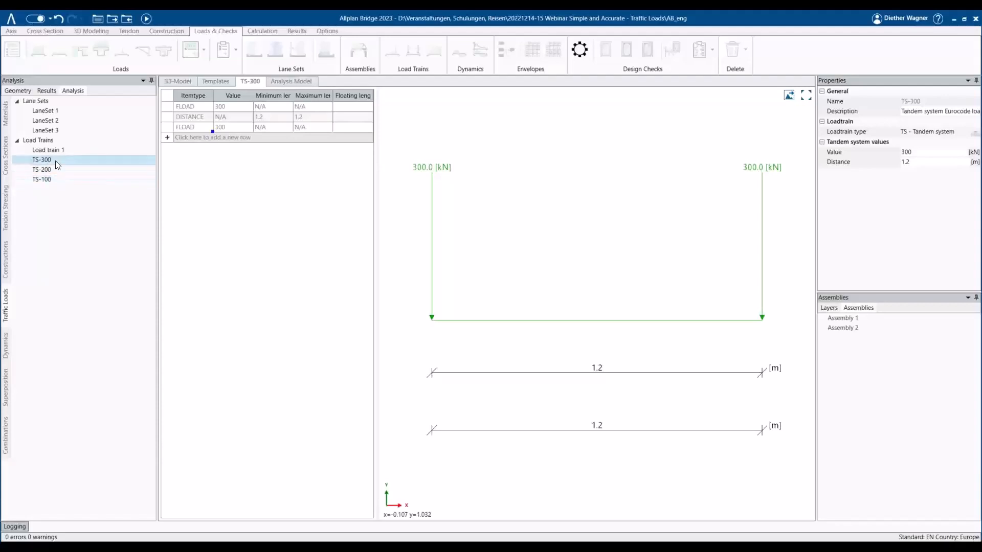
Step: Convert the TS-300 load train to the generic type so its item values can be edited
{"action": "left_click", "coordinate": [263, 109]}
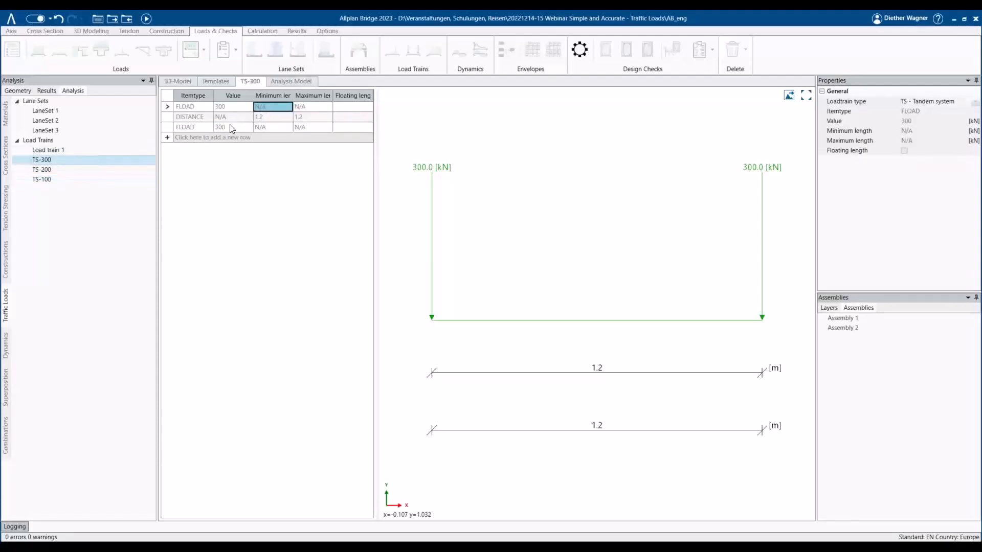
{"action": "left_click", "coordinate": [45, 160]}
{"action": "right_click", "coordinate": [45, 160]}
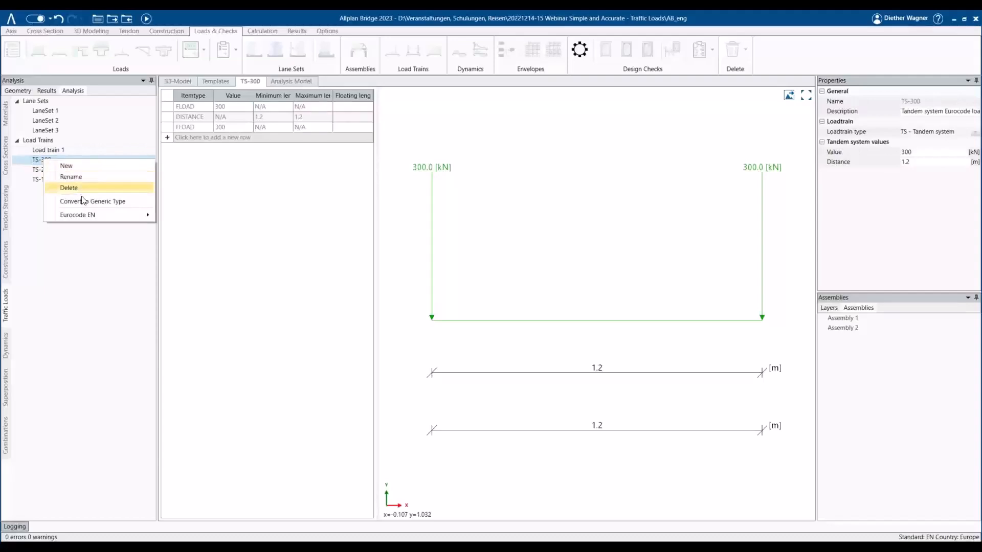
{"action": "left_click", "coordinate": [84, 202]}
{"action": "left_click", "coordinate": [231, 109]}
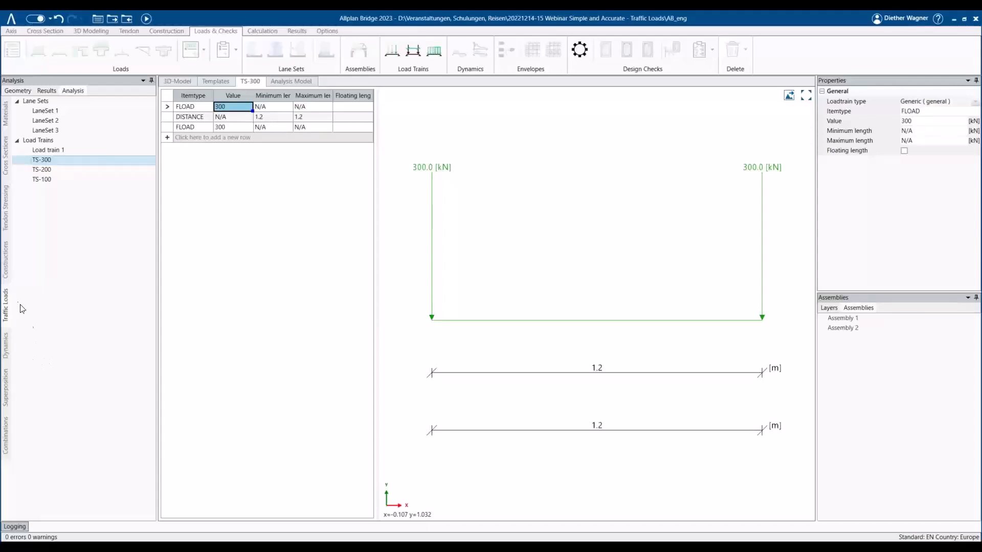
Step: Open the envelope superposition diagram and delete all the existing TS-300, TS-200 and TS-100 load train blocks
{"action": "left_click", "coordinate": [7, 396]}
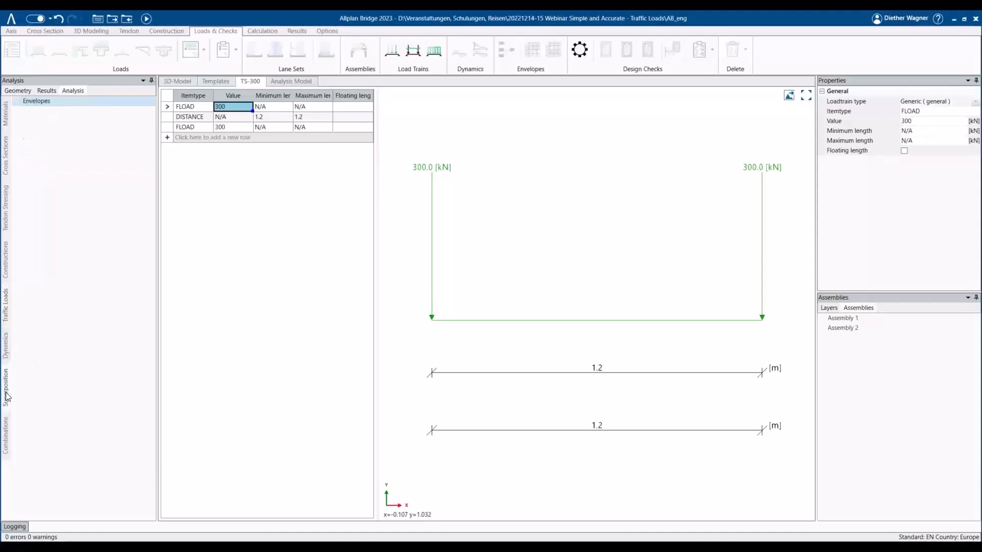
{"action": "left_click", "coordinate": [44, 100]}
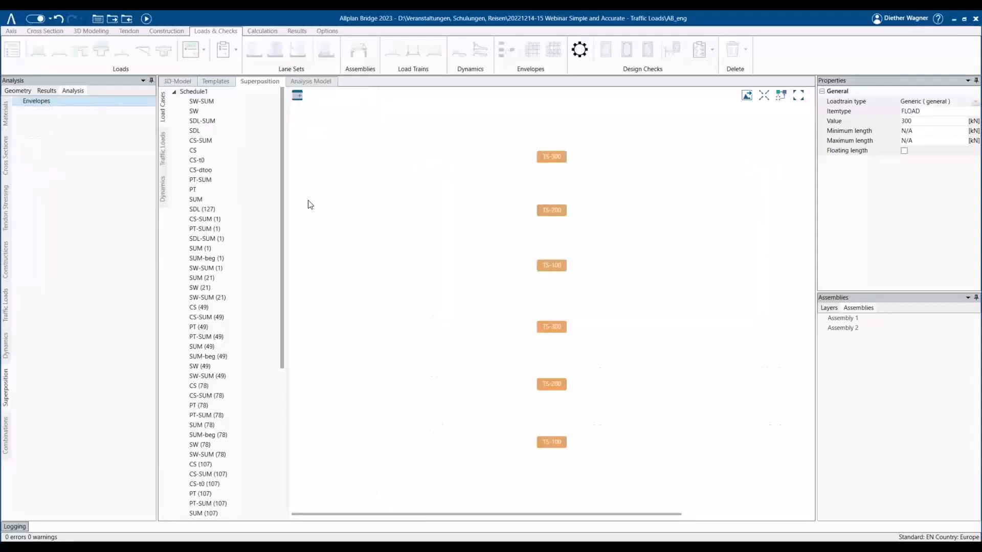
{"action": "left_click_drag", "start_coordinate": [488, 136], "coordinate": [701, 480]}
{"action": "key", "text": "Delete"}
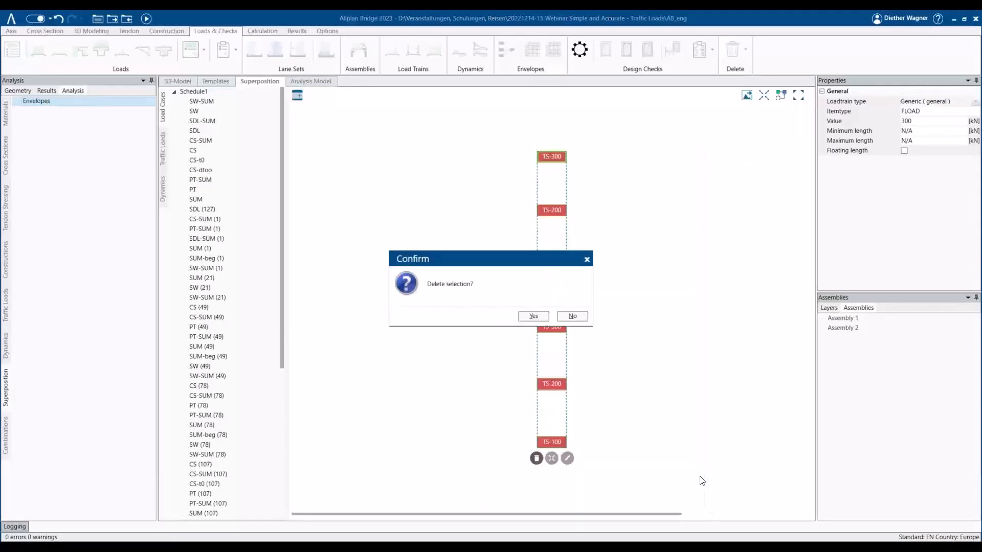
{"action": "left_click", "coordinate": [534, 317]}
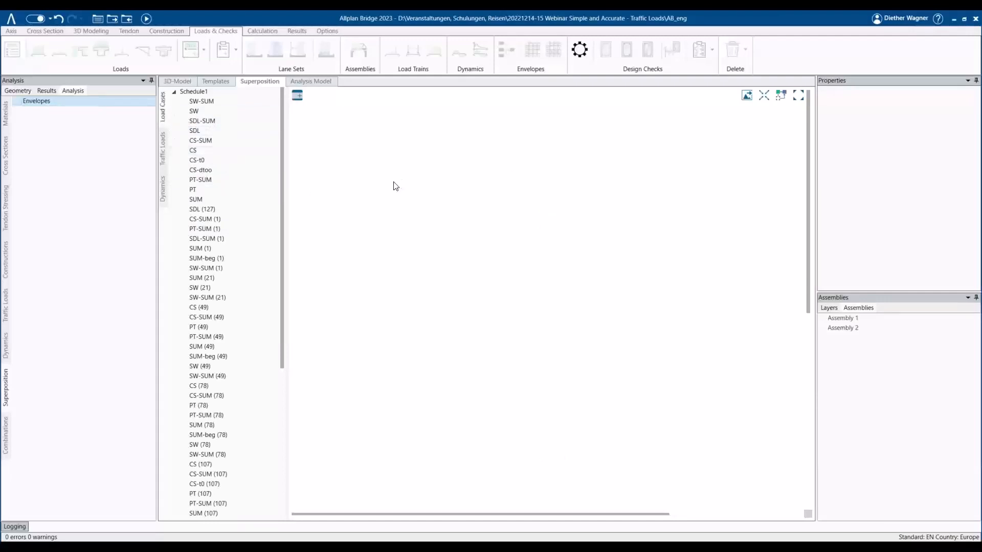
Step: Bring up the traffic load sources for the superposition, listing LaneSet 3's lanes and the load trains
{"action": "scroll", "coordinate": [244, 305], "scroll_direction": "down", "scroll_amount": 8}
{"action": "scroll", "coordinate": [247, 310], "scroll_direction": "up", "scroll_amount": 8}
{"action": "left_click", "coordinate": [163, 151]}
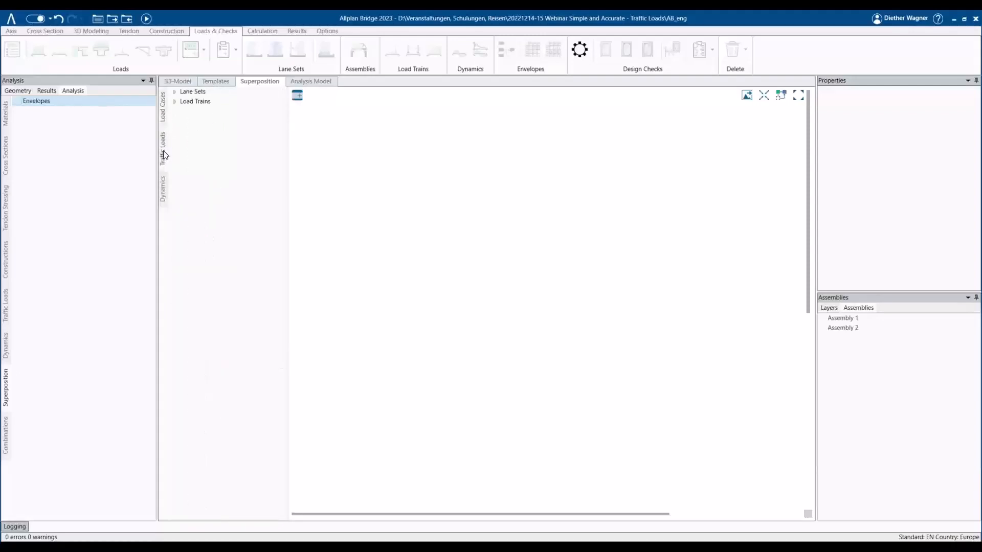
{"action": "left_click", "coordinate": [174, 91]}
{"action": "left_click", "coordinate": [184, 121]}
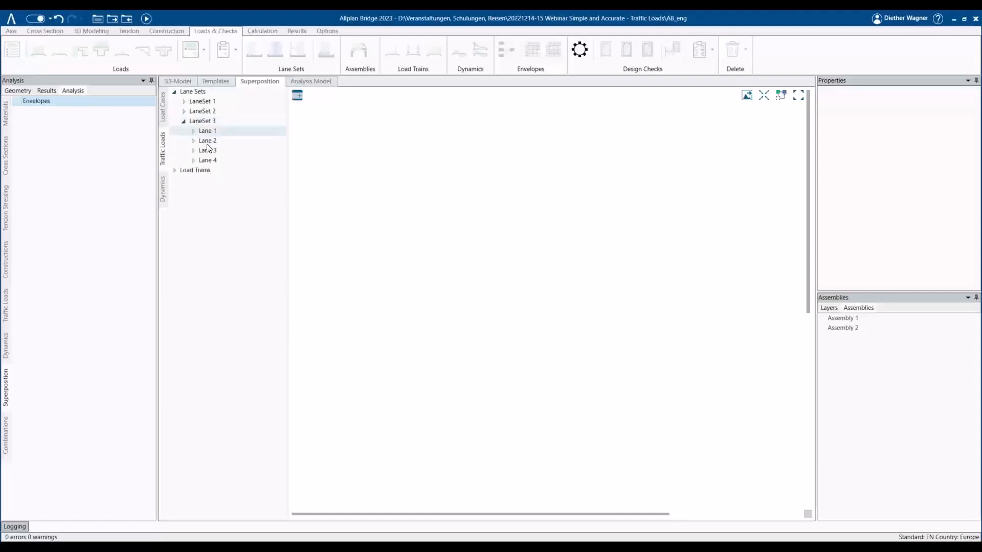
{"action": "left_click", "coordinate": [174, 170]}
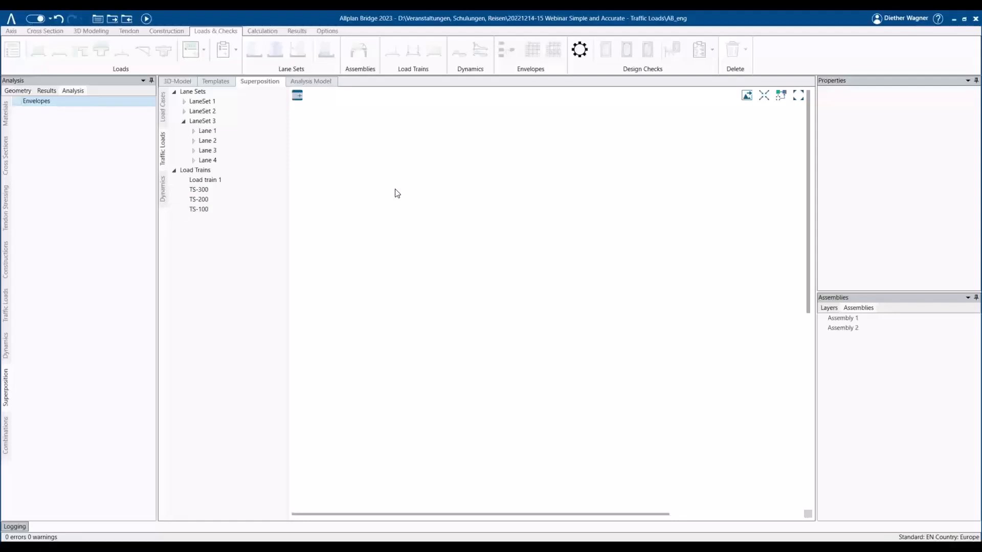
Step: Create an envelope named L1_TS300 in the superposition diagram and connect Lane 1 of LaneSet 3 to it
{"action": "right_click", "coordinate": [415, 166]}
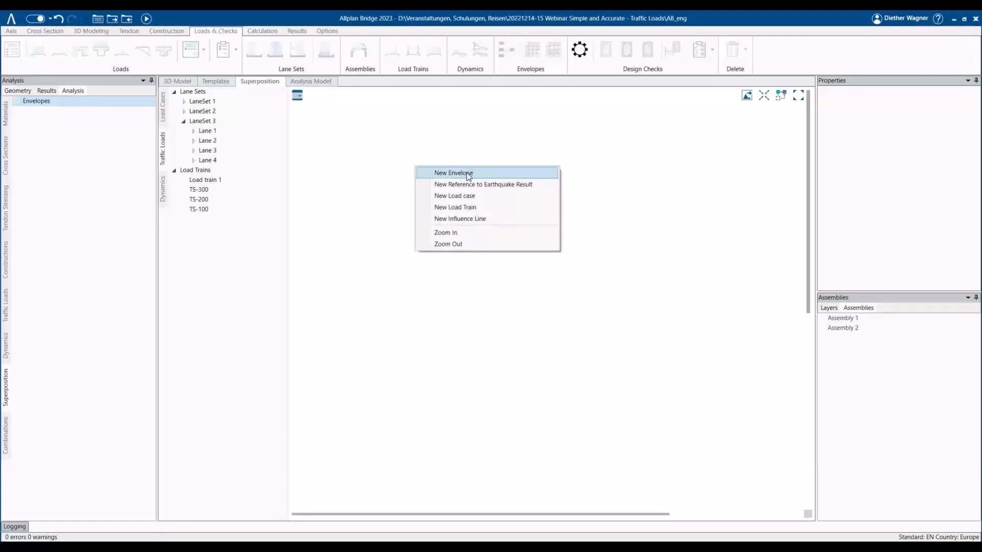
{"action": "left_click", "coordinate": [466, 173]}
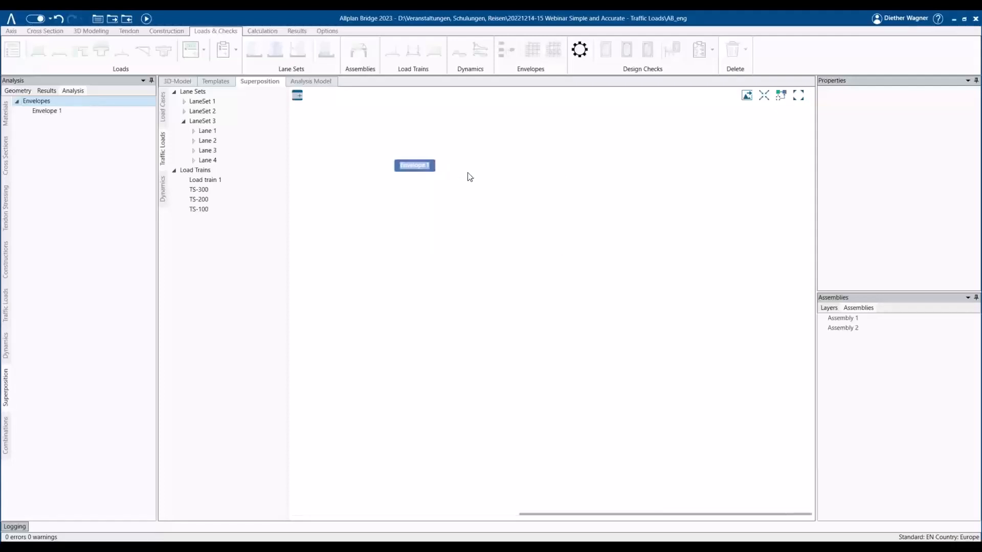
{"action": "type", "text": "L1_TS300"}
{"action": "key", "text": "Return"}
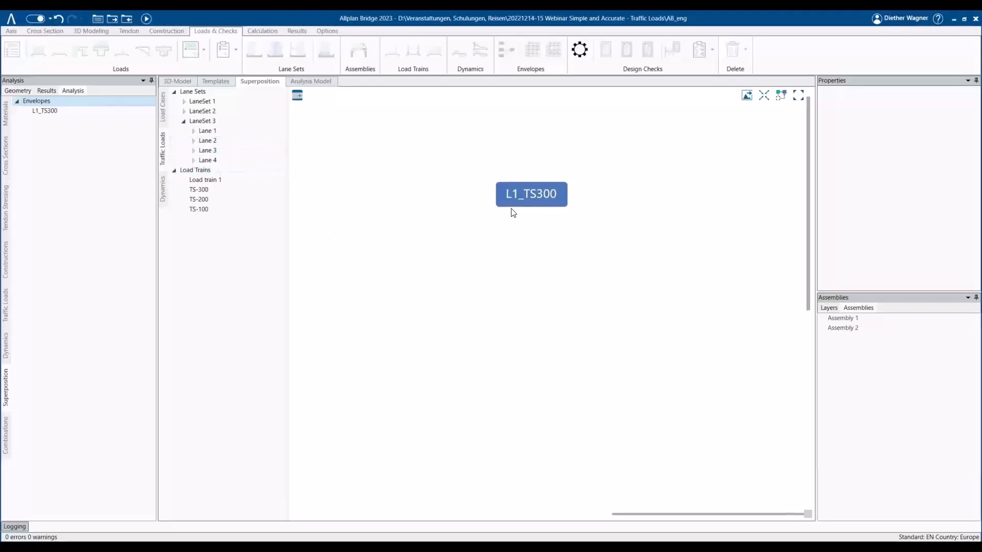
{"action": "left_click_drag", "start_coordinate": [210, 129], "coordinate": [517, 200]}
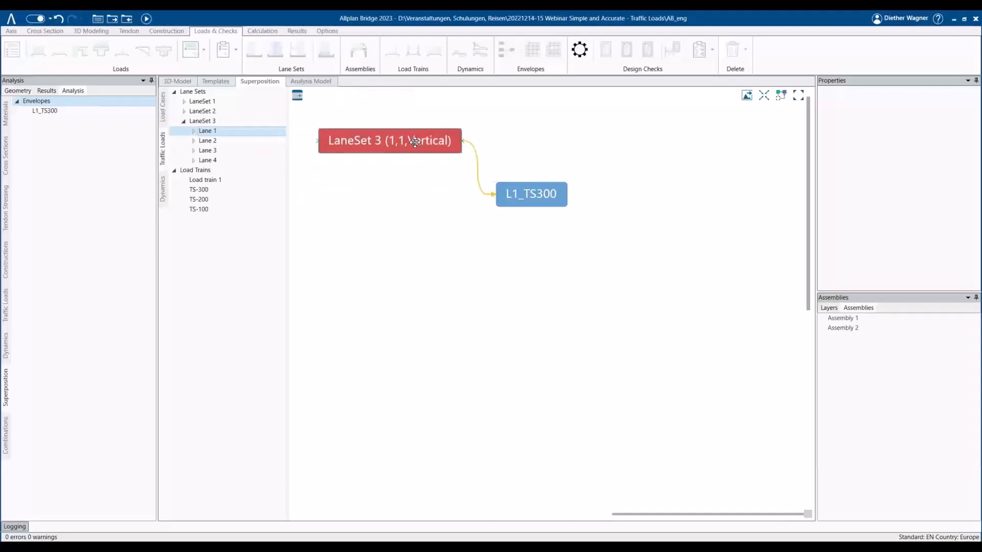
Step: Connect the TS-300 load train to the L1_TS300 envelope and expand the envelope block to list its inputs
{"action": "left_click_drag", "start_coordinate": [200, 193], "coordinate": [535, 189]}
{"action": "left_click_drag", "start_coordinate": [378, 196], "coordinate": [429, 256]}
{"action": "left_click", "coordinate": [542, 190]}
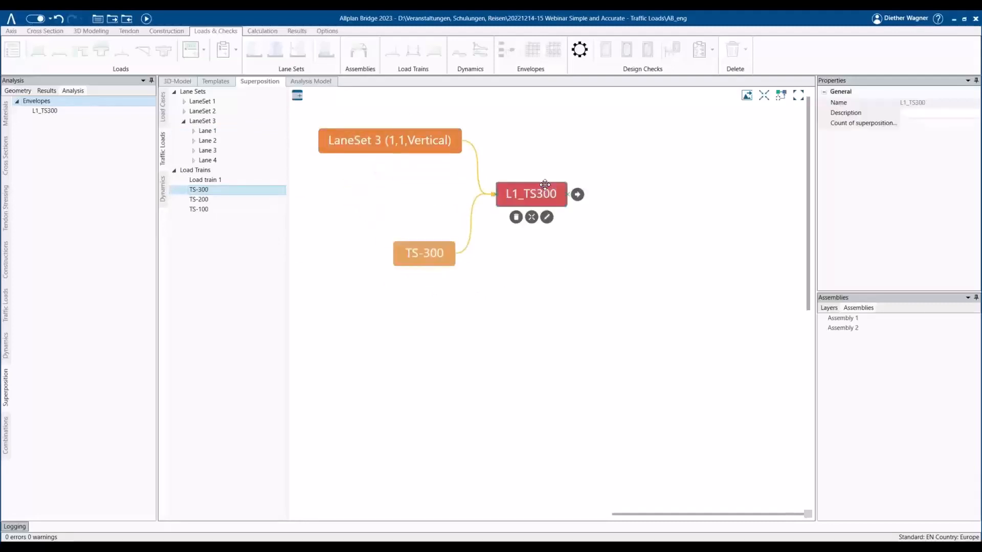
{"action": "left_click", "coordinate": [532, 219]}
{"action": "left_click_drag", "start_coordinate": [568, 173], "coordinate": [669, 174]}
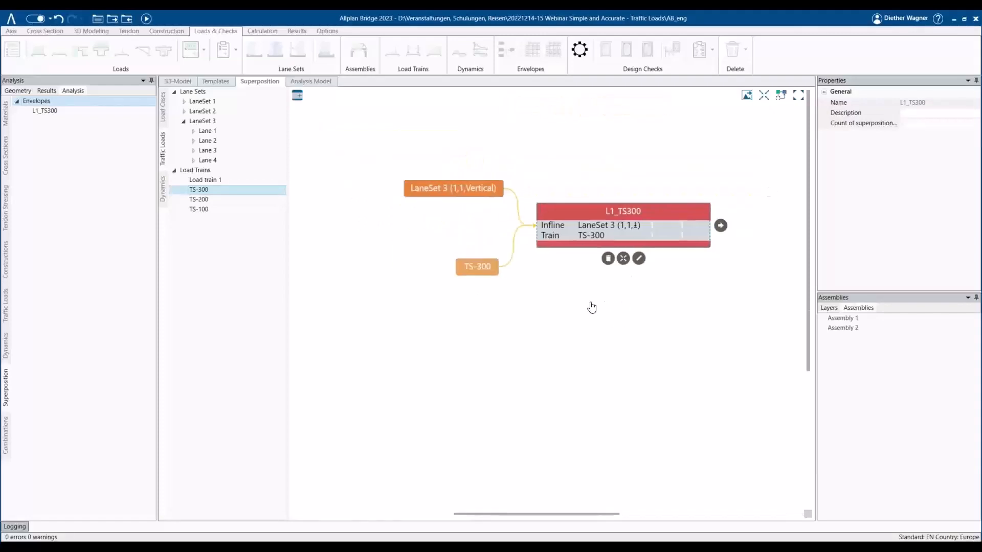
{"action": "left_click", "coordinate": [580, 342]}
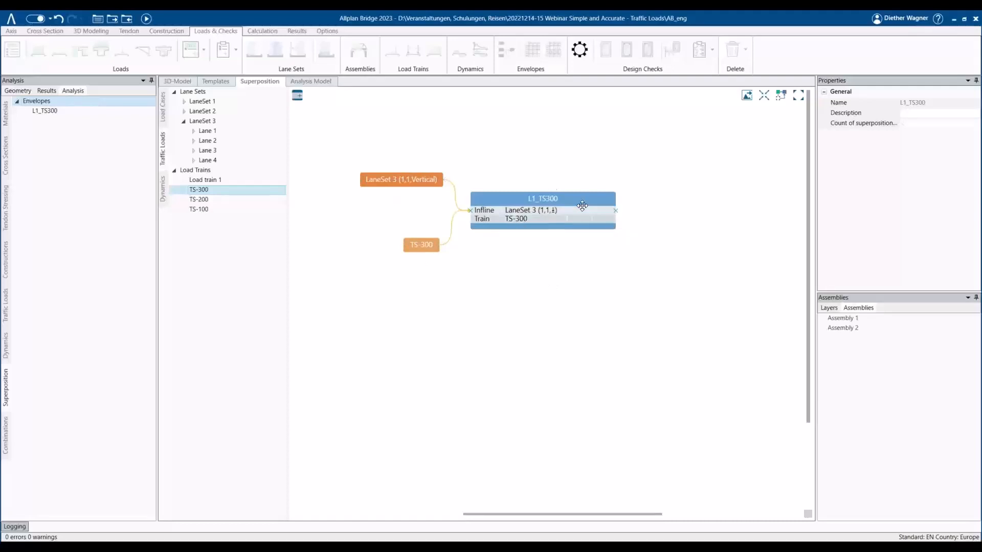
Step: Create an envelope named L2_TS200 below the first group in the superposition diagram, leaving room for its inputs
{"action": "scroll", "coordinate": [526, 297], "scroll_direction": "down", "scroll_amount": 2}
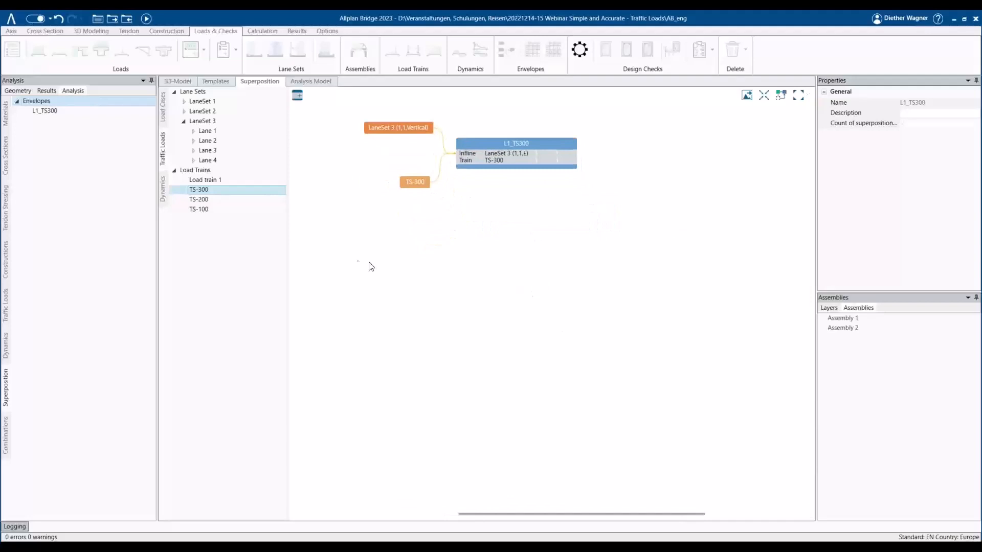
{"action": "right_click", "coordinate": [456, 237]}
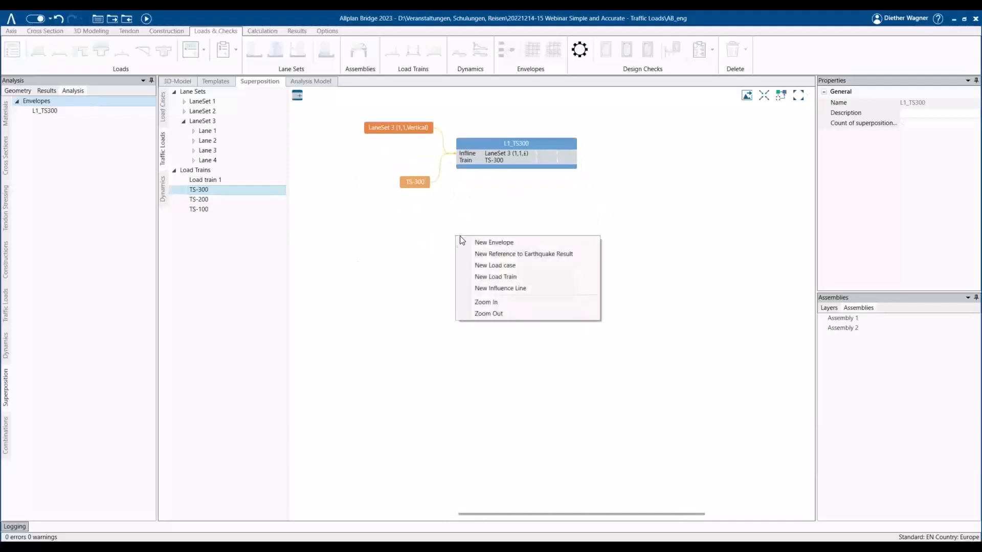
{"action": "left_click", "coordinate": [487, 246]}
{"action": "type", "text": "L"}
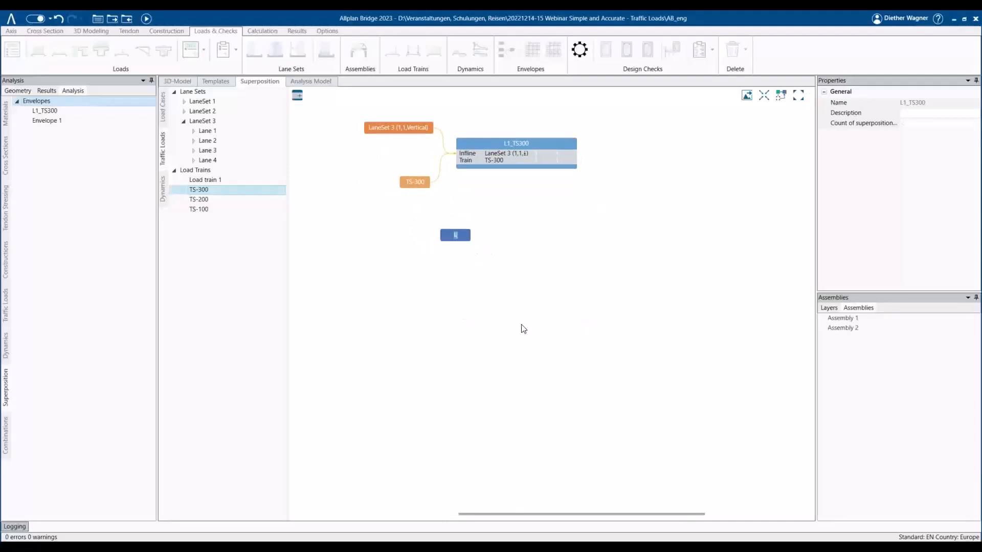
{"action": "type", "text": "2_TS200"}
{"action": "key", "text": "Return"}
{"action": "left_click_drag", "start_coordinate": [462, 236], "coordinate": [554, 307]}
Step: Connect Lane 2 of LaneSet 3 and the TS-200 load train to L2_TS200, space out their blocks and expand the envelope
{"action": "left_click", "coordinate": [223, 141]}
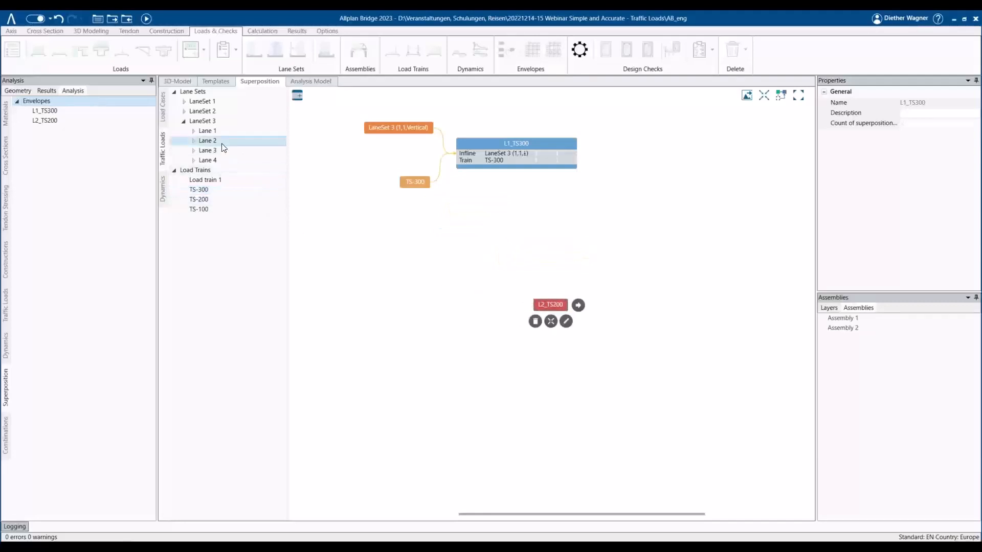
{"action": "left_click_drag", "start_coordinate": [554, 309], "coordinate": [554, 308]}
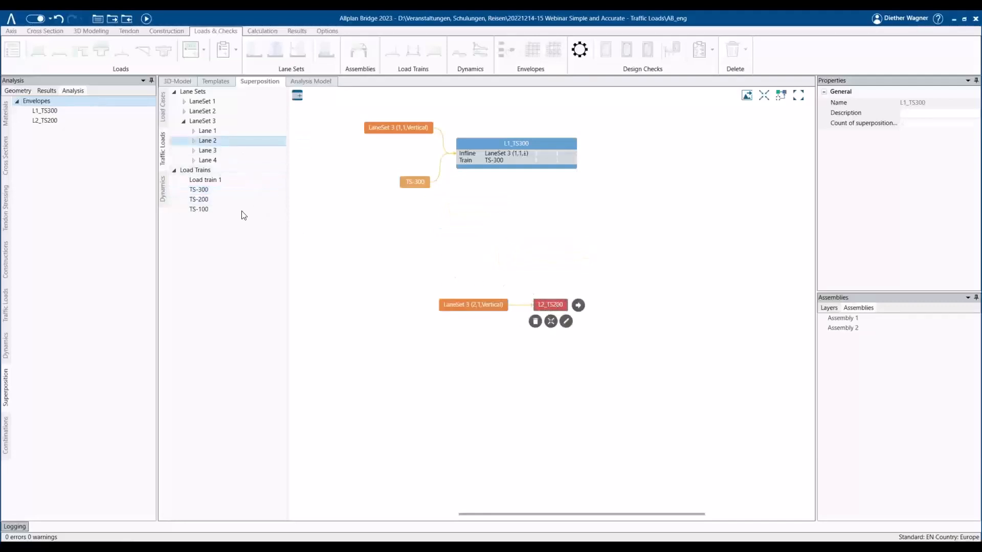
{"action": "left_click_drag", "start_coordinate": [209, 199], "coordinate": [550, 306]}
{"action": "left_click_drag", "start_coordinate": [470, 303], "coordinate": [417, 251]}
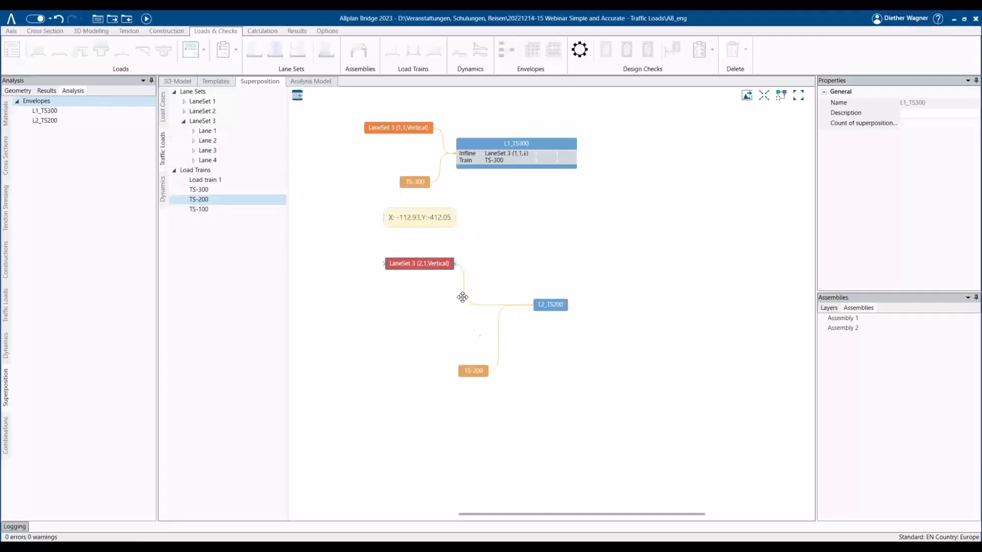
{"action": "left_click_drag", "start_coordinate": [479, 377], "coordinate": [445, 358]}
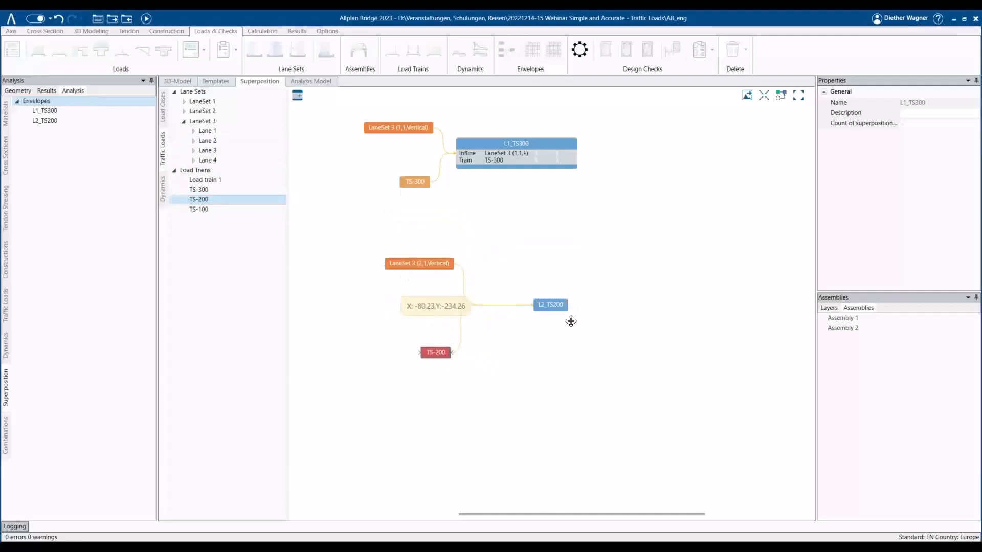
{"action": "left_click", "coordinate": [552, 305]}
{"action": "left_click", "coordinate": [551, 321]}
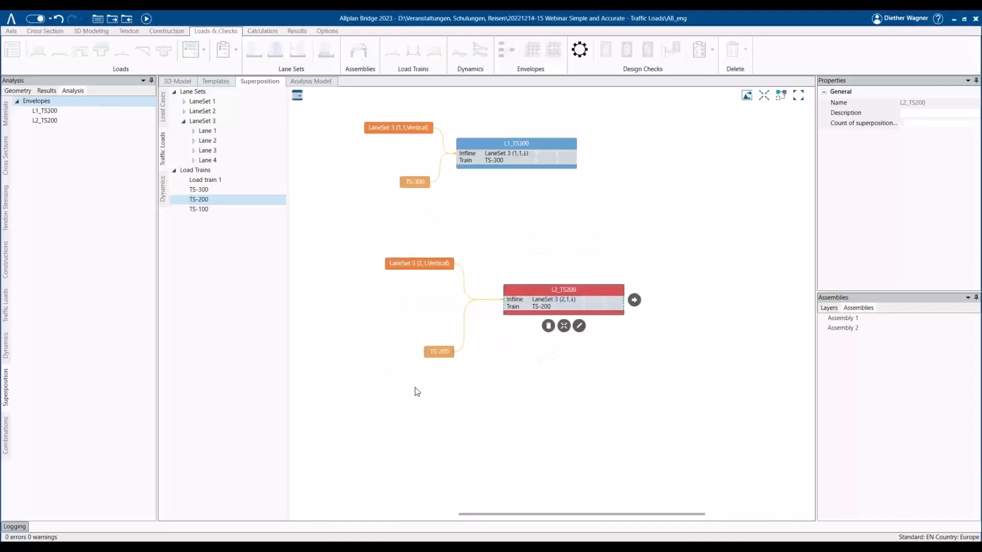
Step: Create an envelope named L3_Ts100 below the L2_TS200 group in the superposition diagram
{"action": "scroll", "coordinate": [556, 458], "scroll_direction": "down", "scroll_amount": 3}
{"action": "left_click", "coordinate": [492, 351]}
{"action": "right_click", "coordinate": [492, 351]}
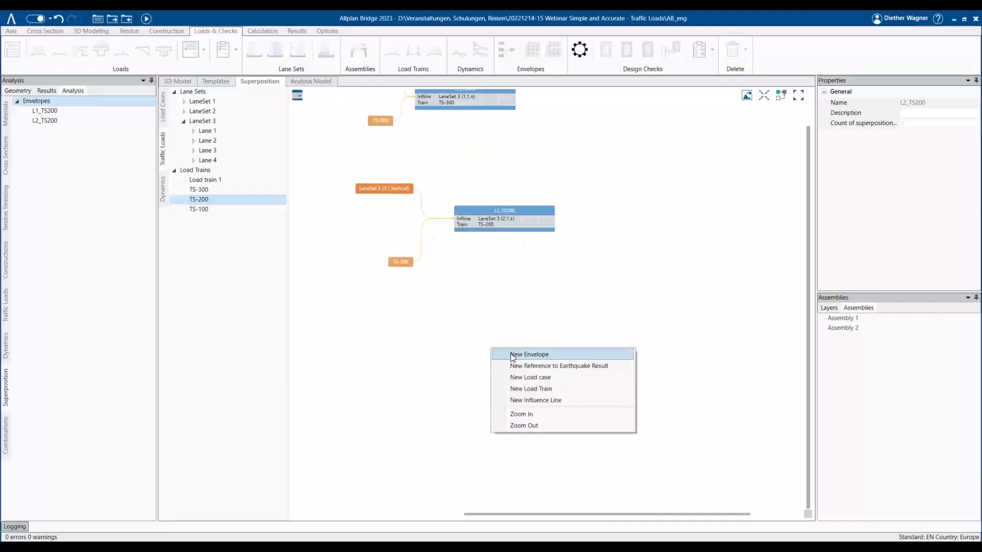
{"action": "left_click", "coordinate": [511, 353]}
{"action": "type", "text": "L1"}
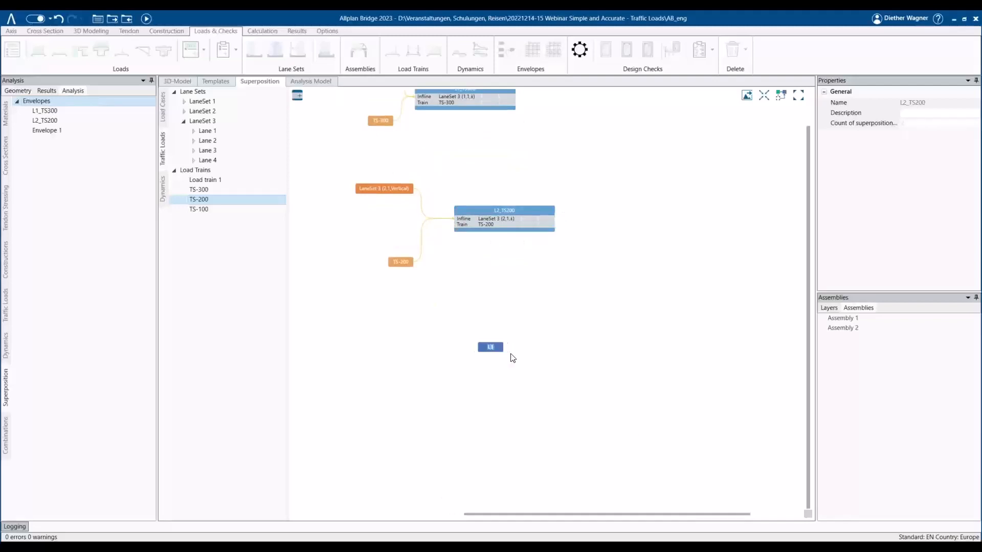
{"action": "type", "text": "_TS100"}
{"action": "key", "text": "Return"}
Step: Connect Lane 3 of LaneSet 3 and the TS-100 load train to L3_Ts100 and space out their blocks
{"action": "scroll", "coordinate": [488, 338], "scroll_direction": "up", "scroll_amount": 3}
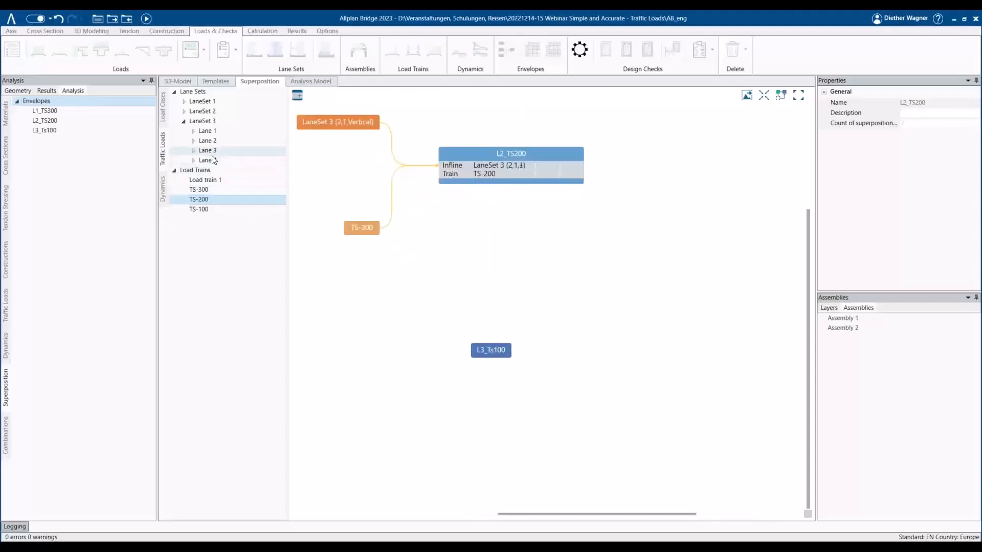
{"action": "left_click_drag", "start_coordinate": [211, 154], "coordinate": [490, 349]}
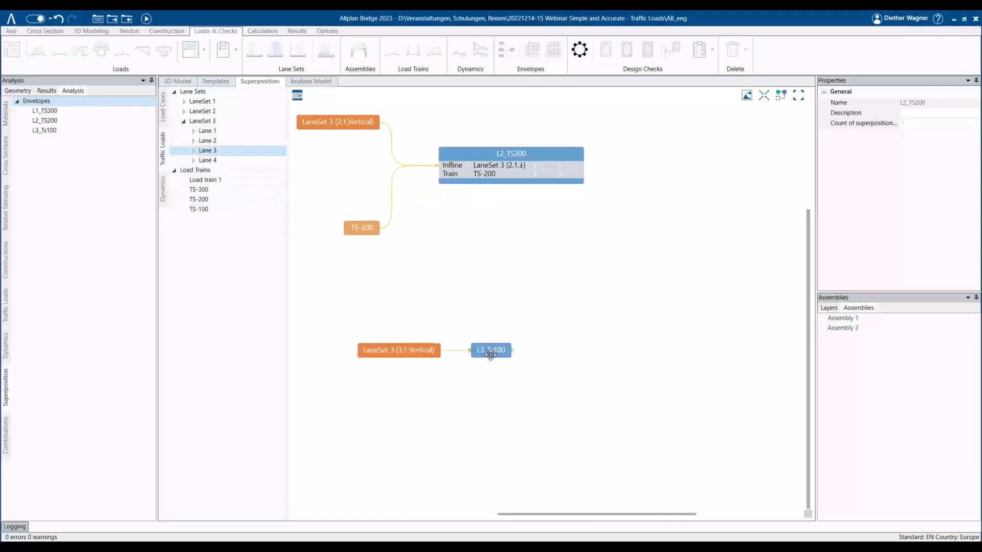
{"action": "left_click_drag", "start_coordinate": [202, 209], "coordinate": [488, 352]}
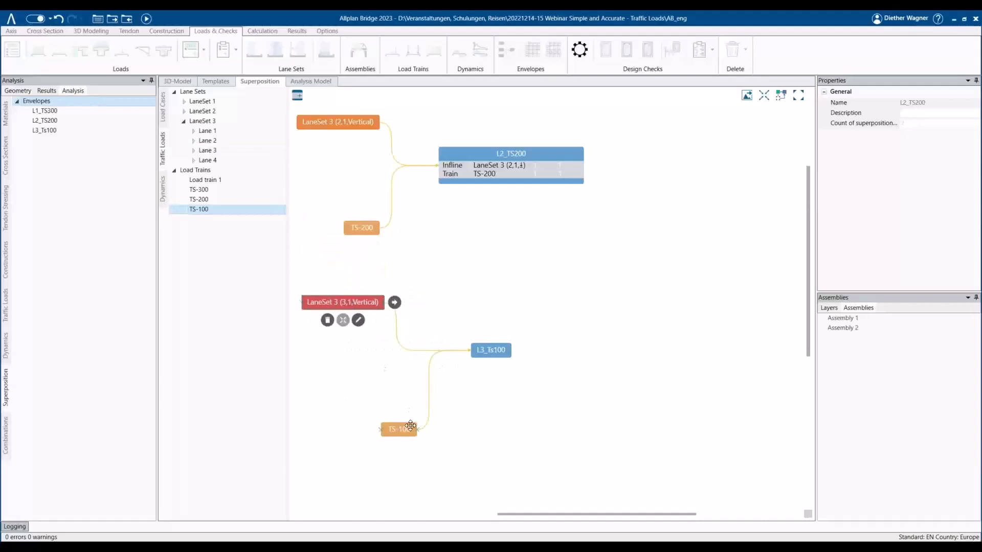
{"action": "left_click_drag", "start_coordinate": [401, 429], "coordinate": [376, 412]}
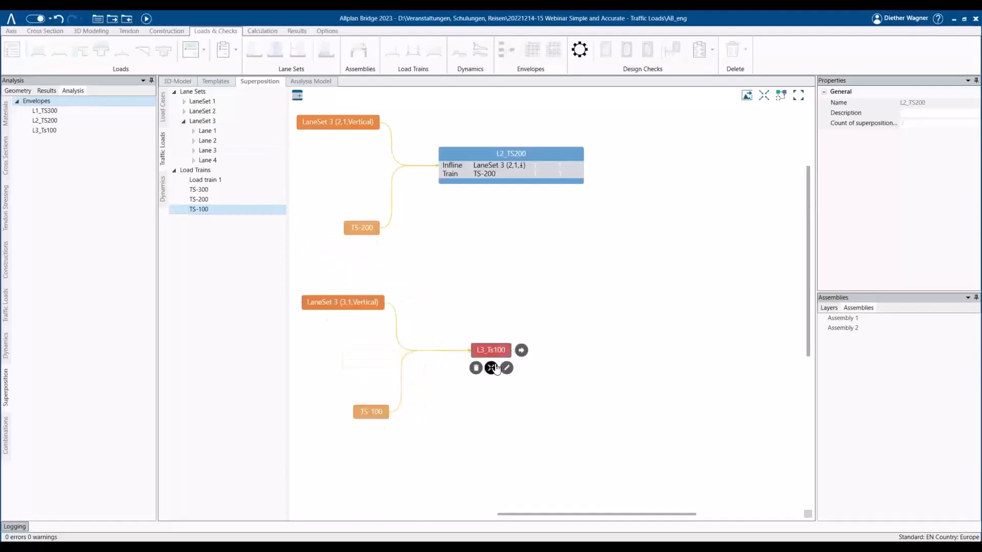
Step: Expand the L3_Ts100 block to list its inputs and line up the lane envelope blocks in one column
{"action": "left_click", "coordinate": [491, 368]}
{"action": "left_click_drag", "start_coordinate": [505, 327], "coordinate": [552, 306]}
{"action": "scroll", "coordinate": [611, 258], "scroll_direction": "down", "scroll_amount": 3}
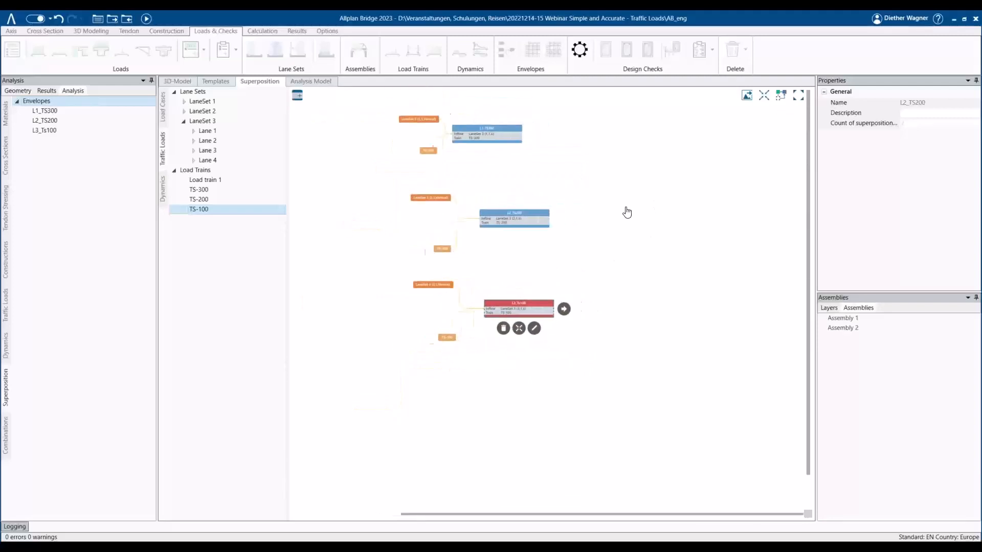
{"action": "left_click_drag", "start_coordinate": [525, 132], "coordinate": [526, 131]}
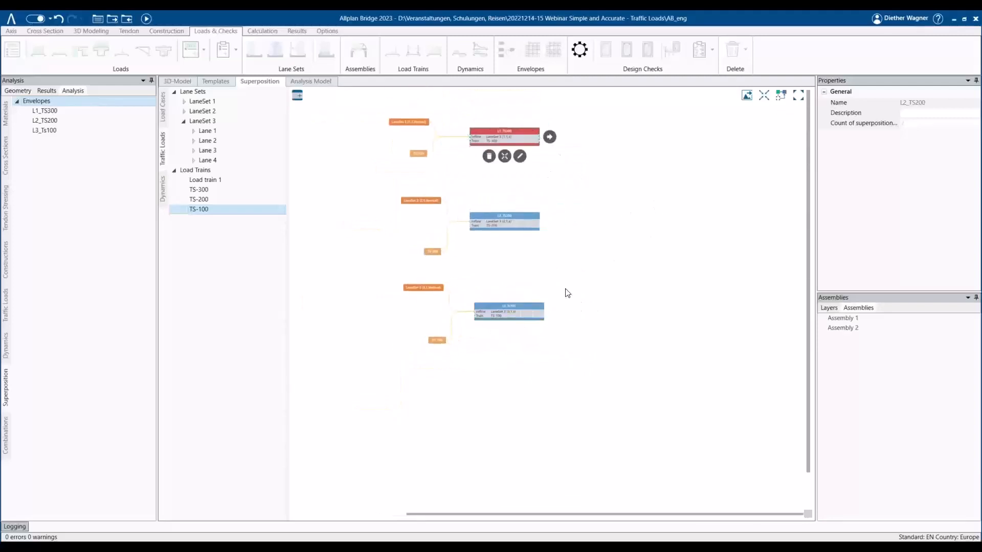
{"action": "left_click", "coordinate": [604, 224]}
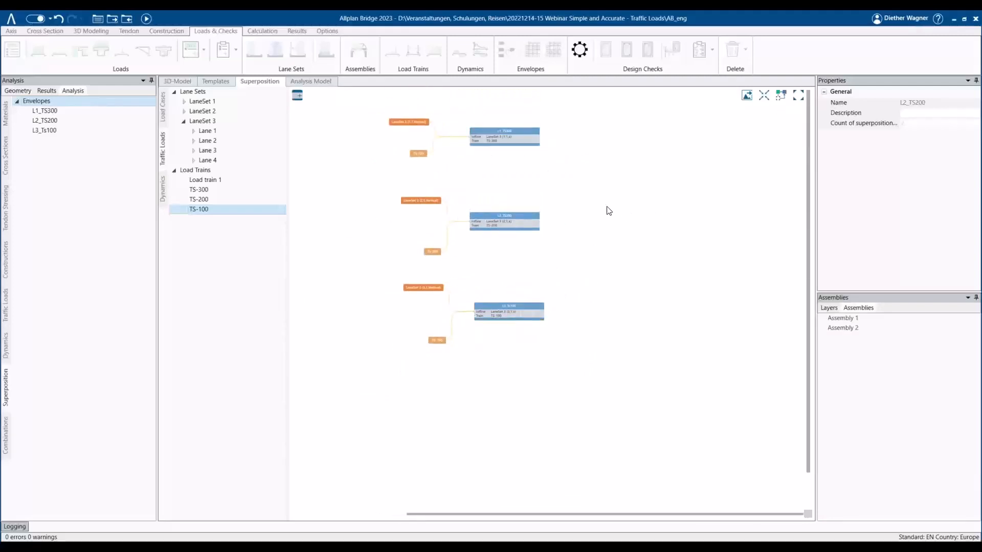
Step: Create an envelope named TS_L beyond the three lane envelopes and place it level with the middle one
{"action": "right_click", "coordinate": [650, 205]}
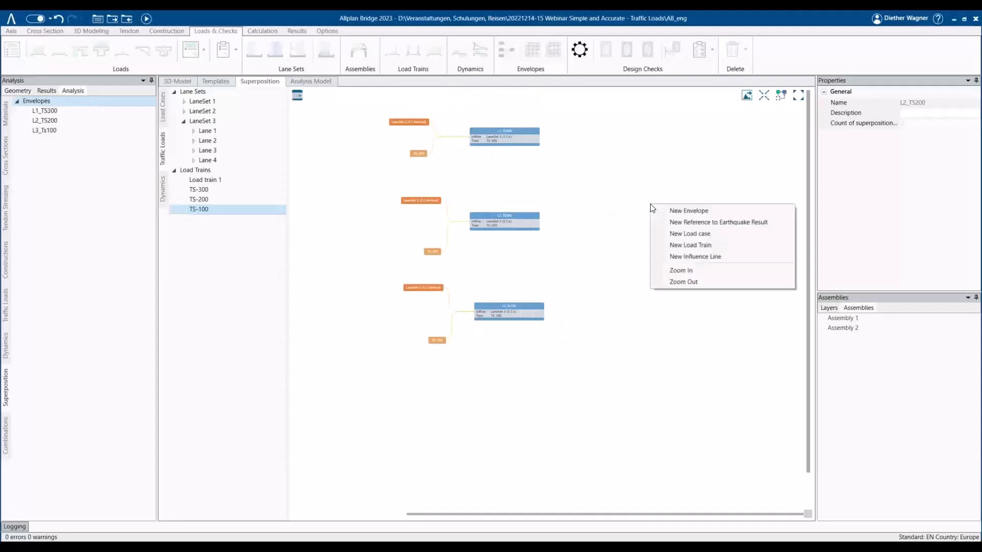
{"action": "left_click", "coordinate": [710, 211]}
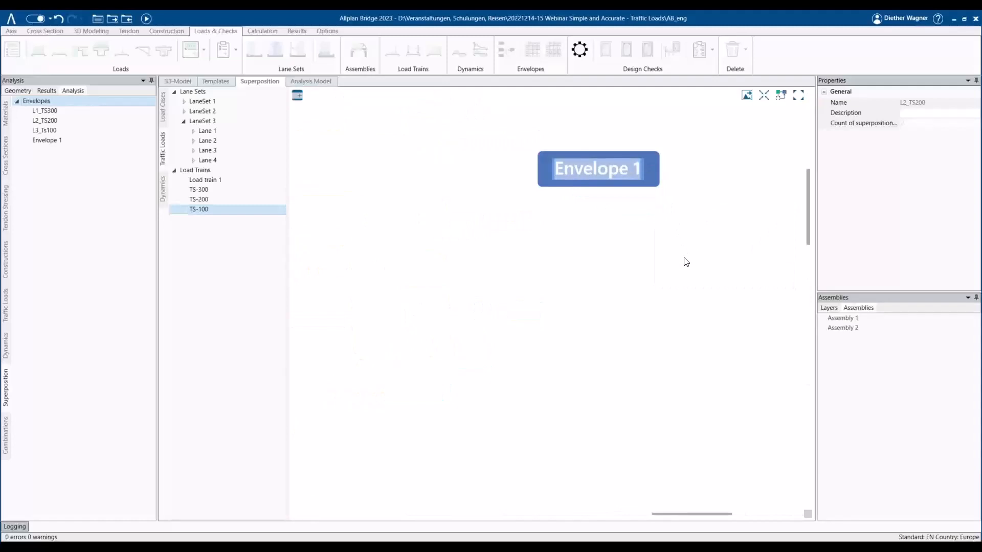
{"action": "type", "text": "TS_L"}
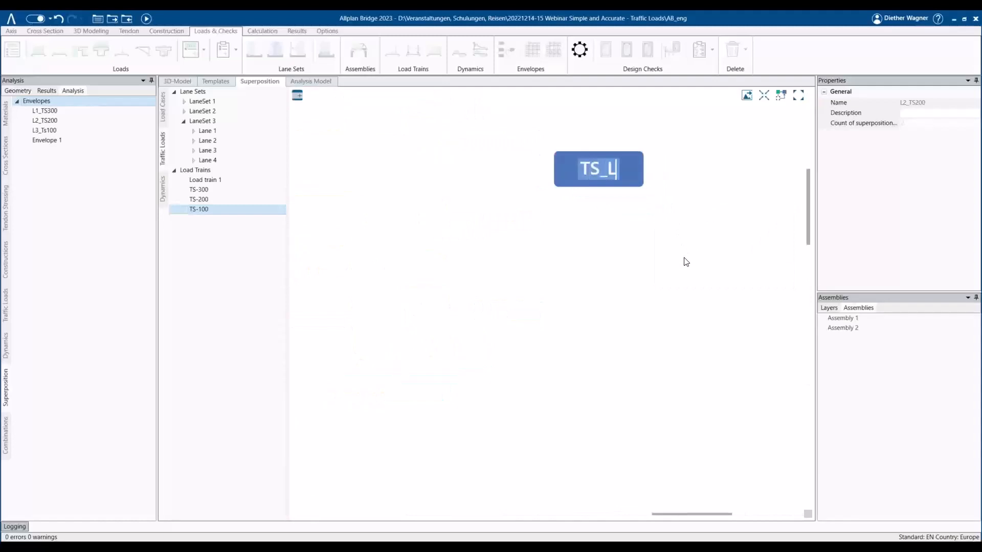
{"action": "key", "text": "Return"}
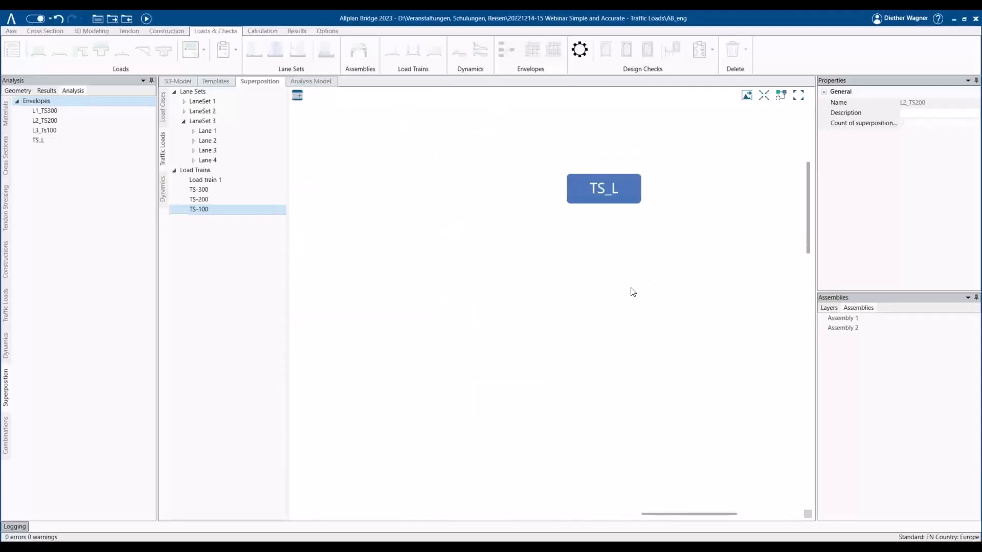
{"action": "left_click_drag", "start_coordinate": [623, 246], "coordinate": [607, 273]}
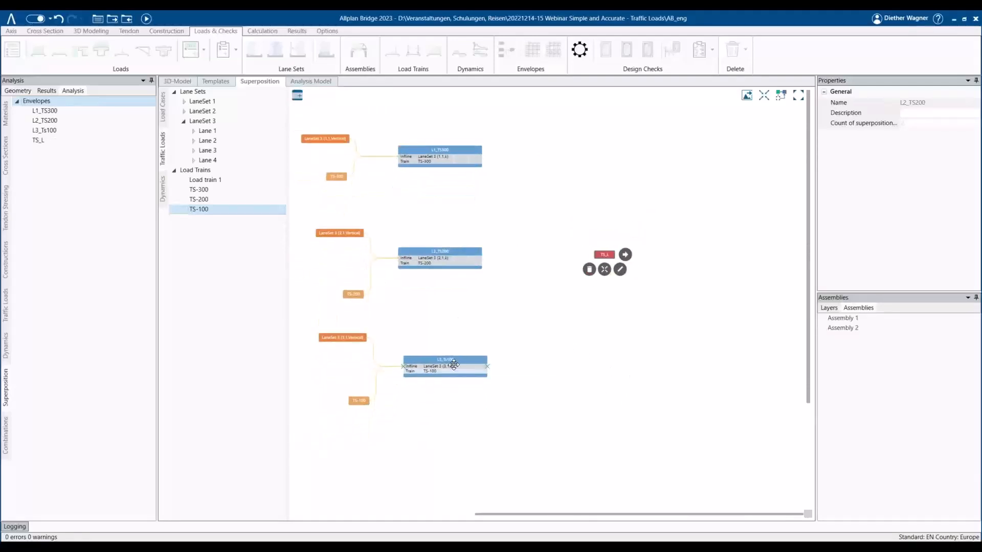
Step: Connect the L1_TS300 envelope to TS_L and set the connection's superposition rule to AndEnv
{"action": "left_click", "coordinate": [468, 151]}
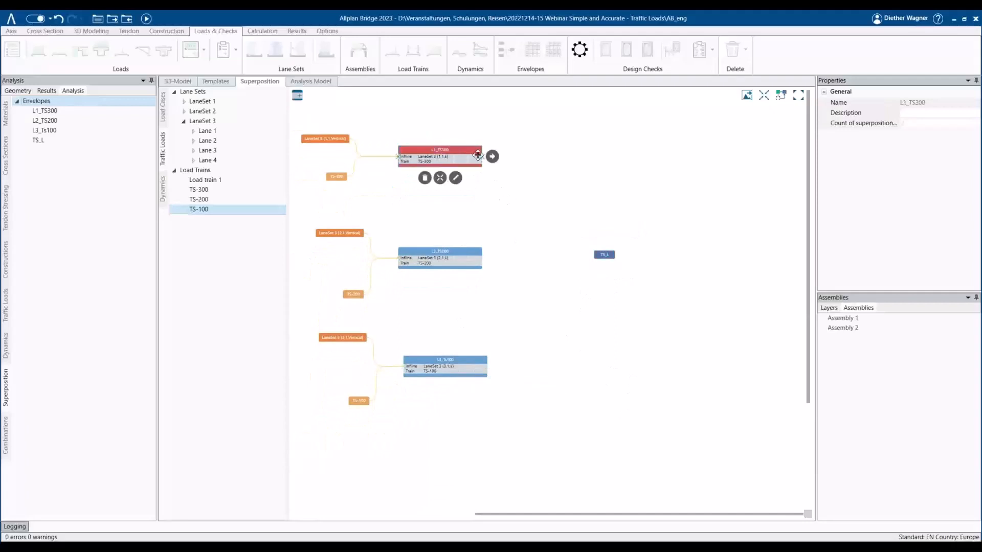
{"action": "left_click_drag", "start_coordinate": [482, 157], "coordinate": [603, 252]}
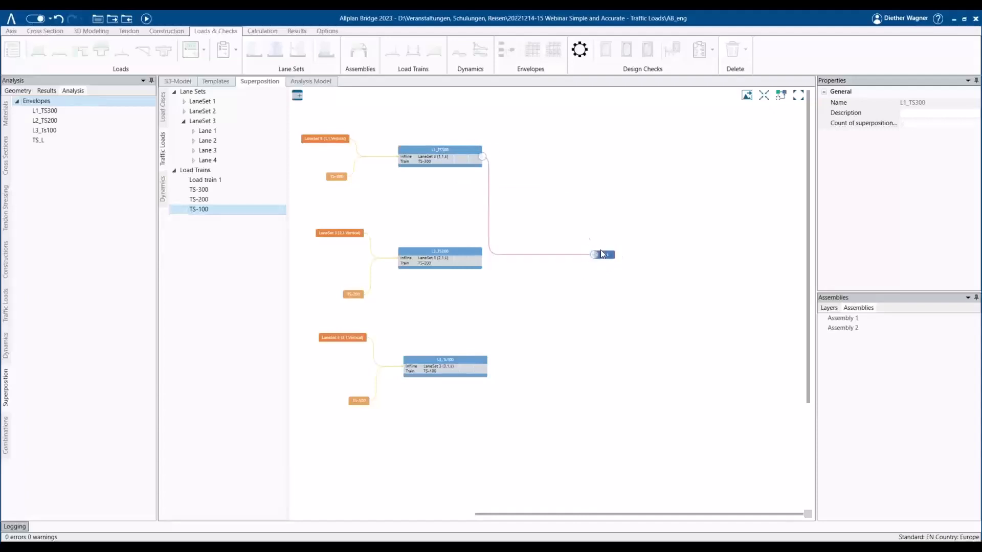
{"action": "left_click", "coordinate": [489, 190]}
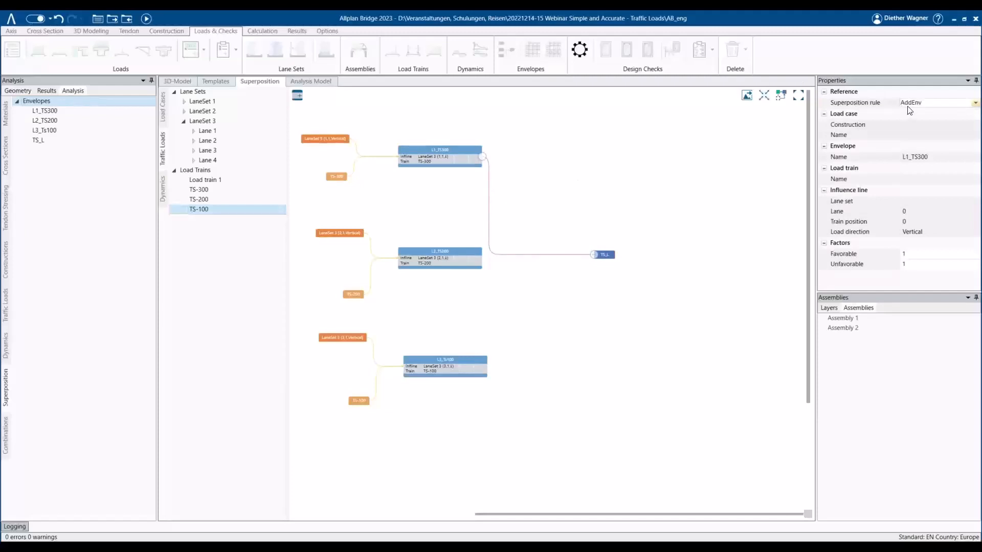
{"action": "left_click", "coordinate": [975, 104]}
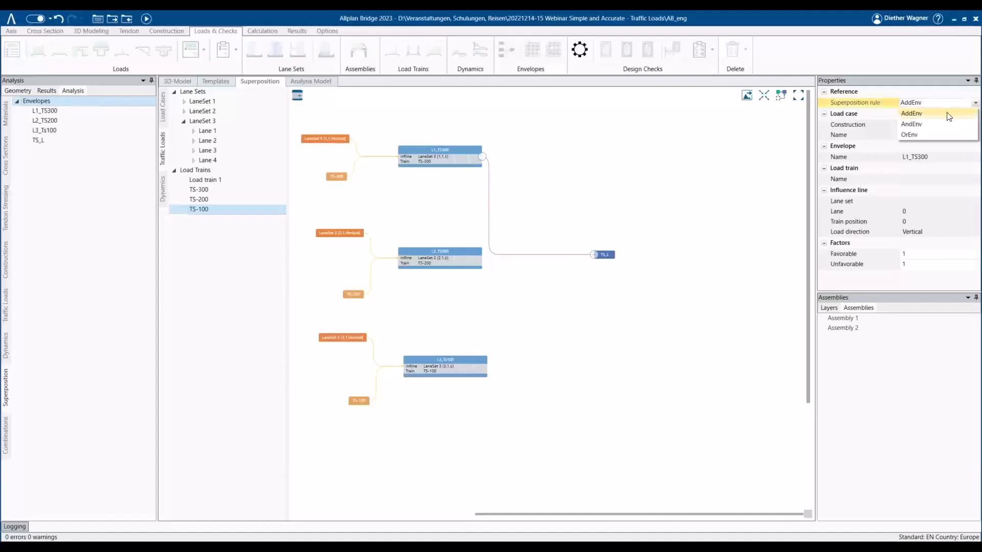
{"action": "left_click", "coordinate": [921, 124]}
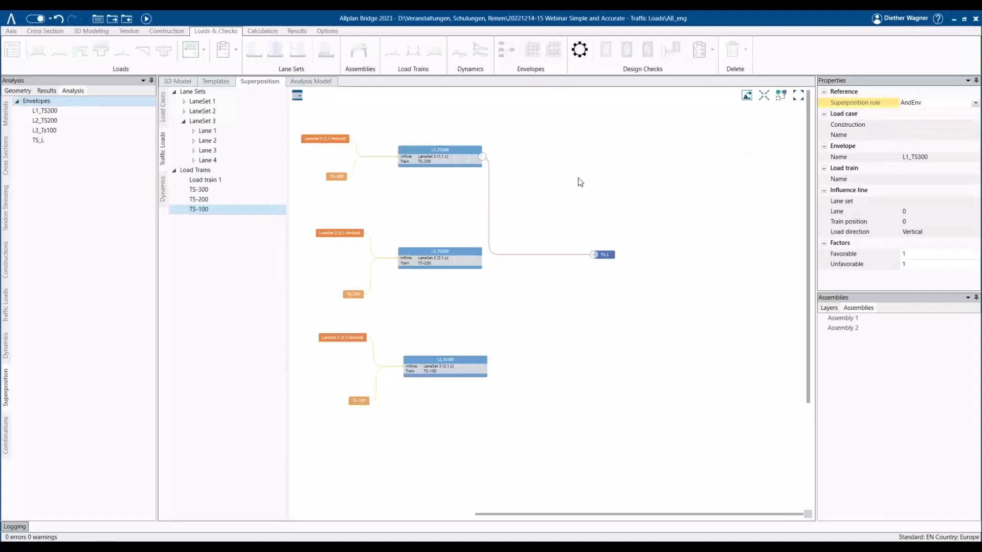
Step: Connect the L2_TS200 envelope to TS_L and set the connection's superposition rule to AndEnv
{"action": "left_click", "coordinate": [462, 248]}
{"action": "left_click_drag", "start_coordinate": [483, 258], "coordinate": [603, 250]}
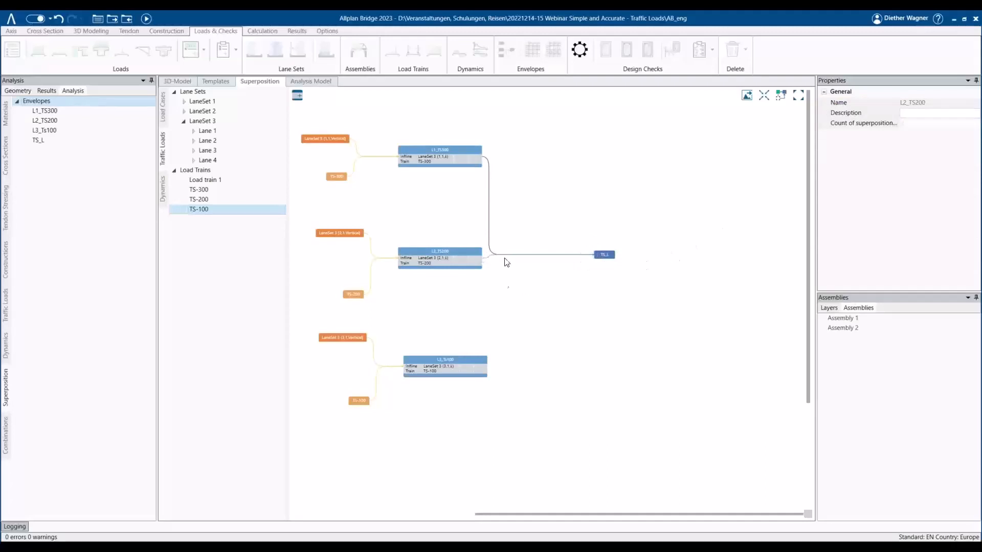
{"action": "left_click", "coordinate": [490, 259]}
{"action": "left_click", "coordinate": [975, 105]}
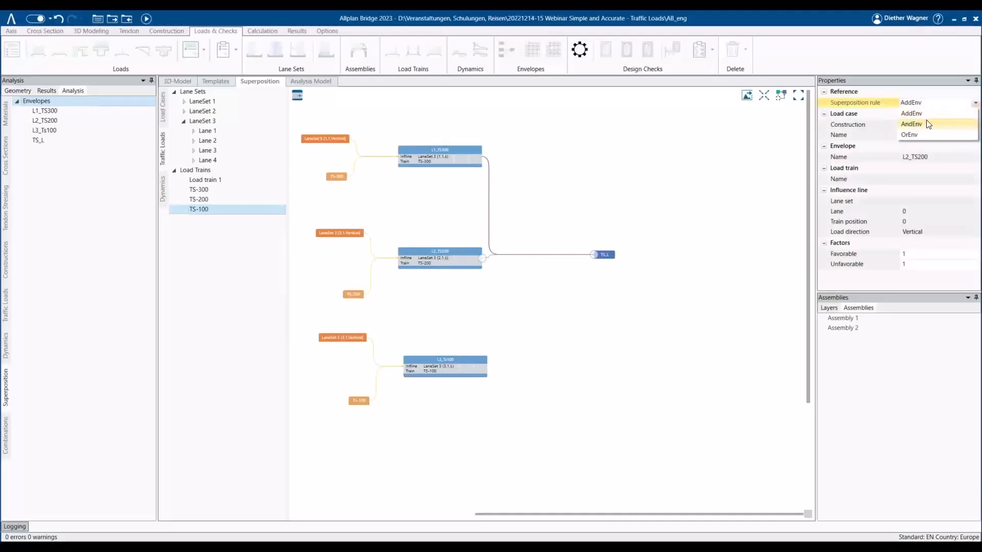
{"action": "left_click", "coordinate": [927, 124]}
Step: Connect the L3_Ts100 envelope to TS_L and set the connection's superposition rule to AndEnv
{"action": "left_click", "coordinate": [474, 360]}
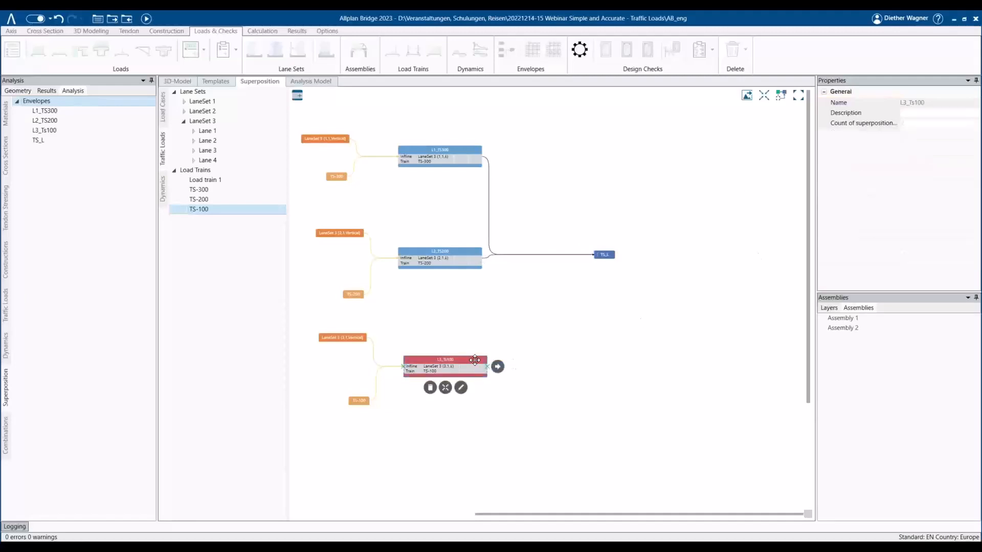
{"action": "left_click_drag", "start_coordinate": [497, 366], "coordinate": [593, 254]}
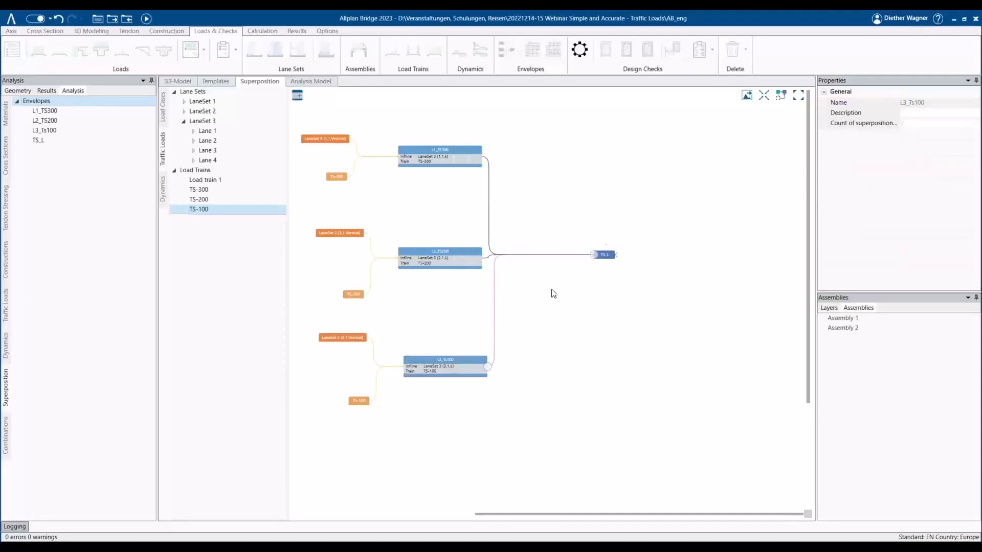
{"action": "left_click", "coordinate": [495, 300]}
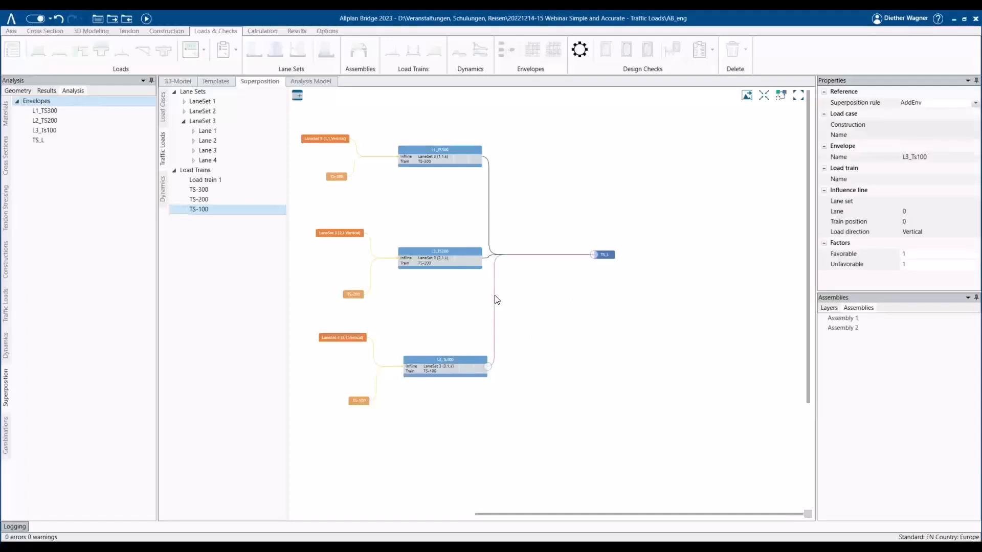
{"action": "left_click", "coordinate": [975, 103]}
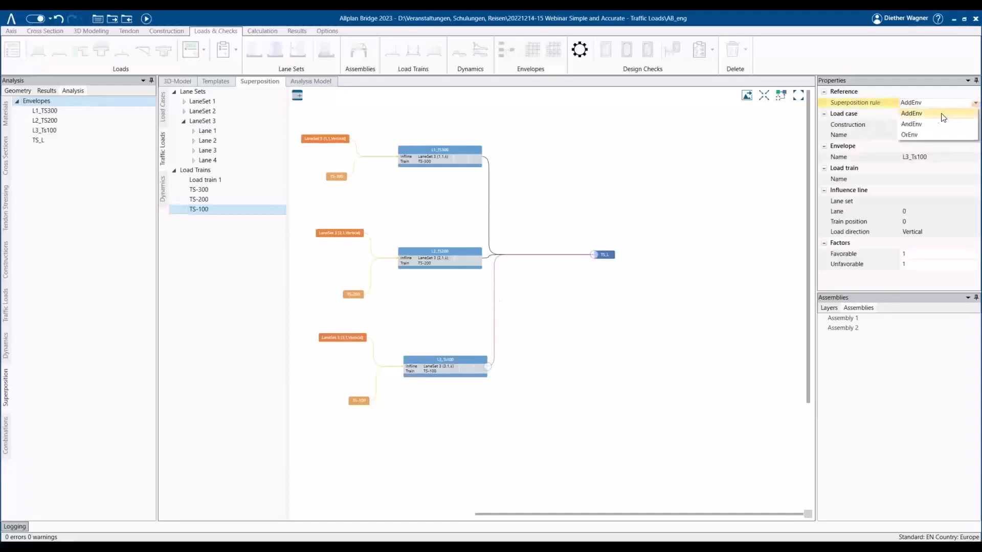
{"action": "left_click", "coordinate": [934, 122]}
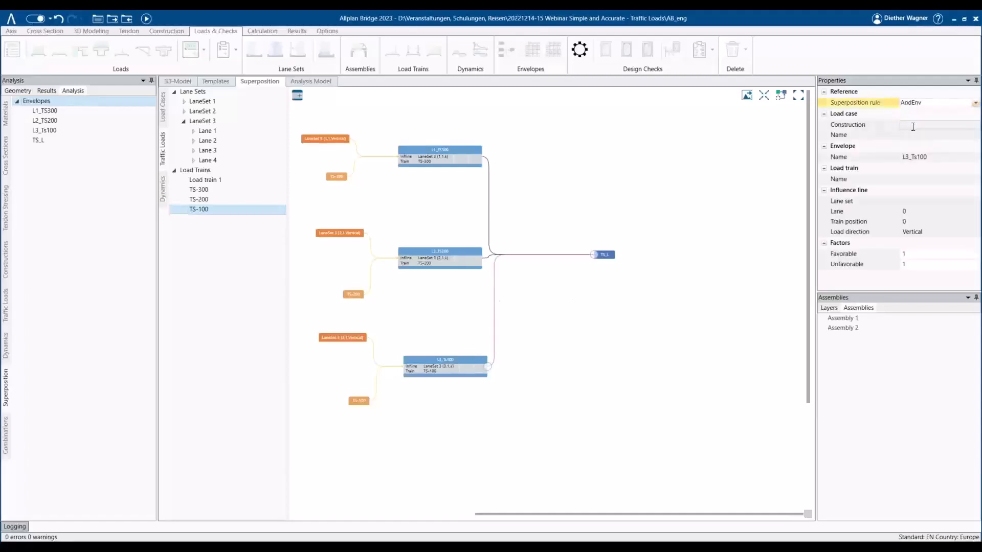
Step: Expand the TS_L block to list its inputs and shift it slightly so it lines up better with the L2_TS200 block
{"action": "left_click", "coordinate": [604, 255]}
{"action": "left_click", "coordinate": [604, 274]}
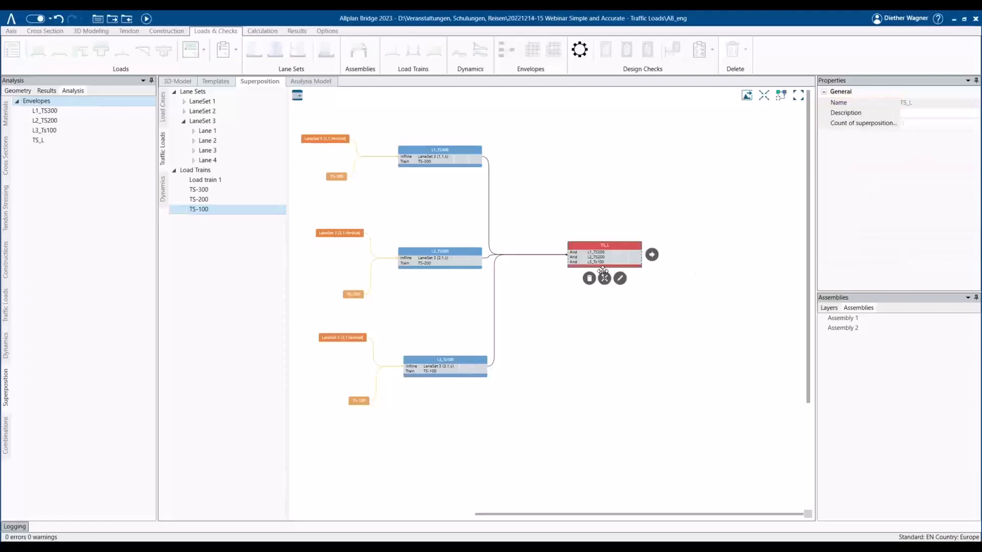
{"action": "left_click_drag", "start_coordinate": [612, 247], "coordinate": [602, 257]}
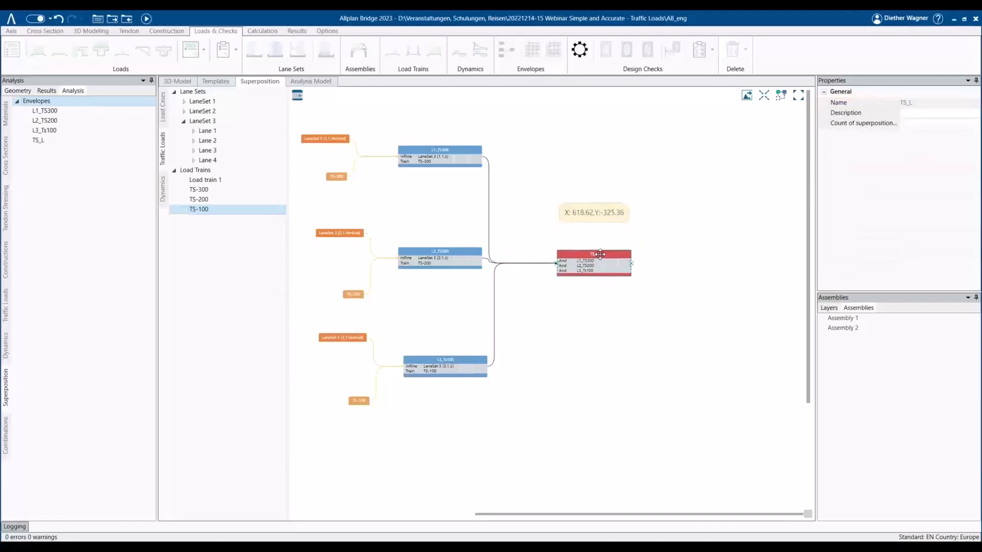
{"action": "scroll", "coordinate": [591, 298], "scroll_direction": "up", "scroll_amount": 5}
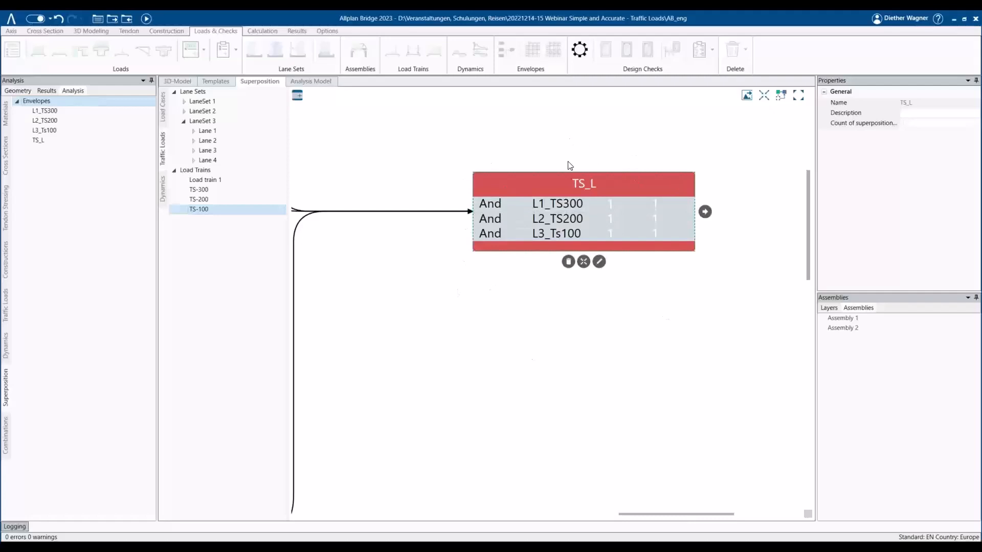
{"action": "scroll", "coordinate": [567, 161], "scroll_direction": "down", "scroll_amount": 4}
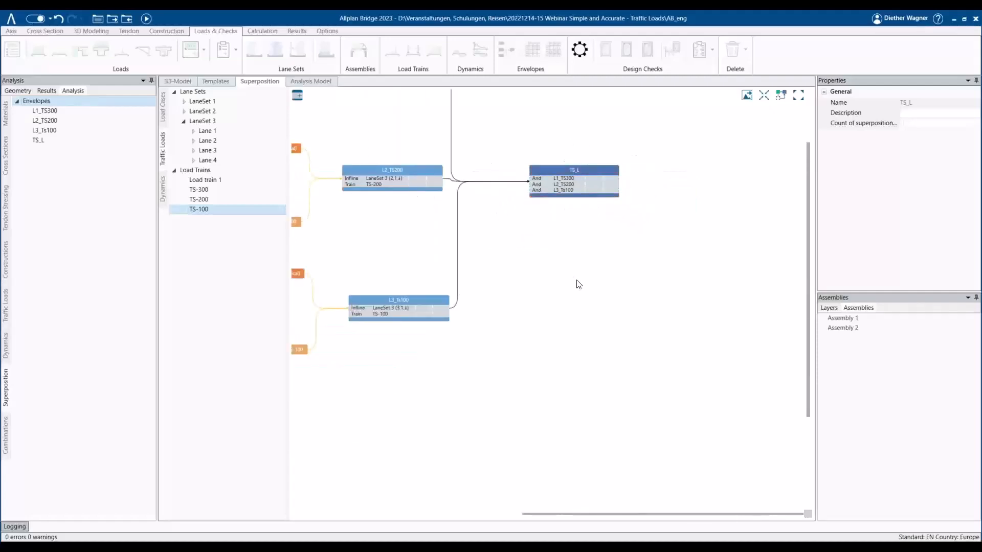
{"action": "scroll", "coordinate": [578, 284], "scroll_direction": "down", "scroll_amount": 3}
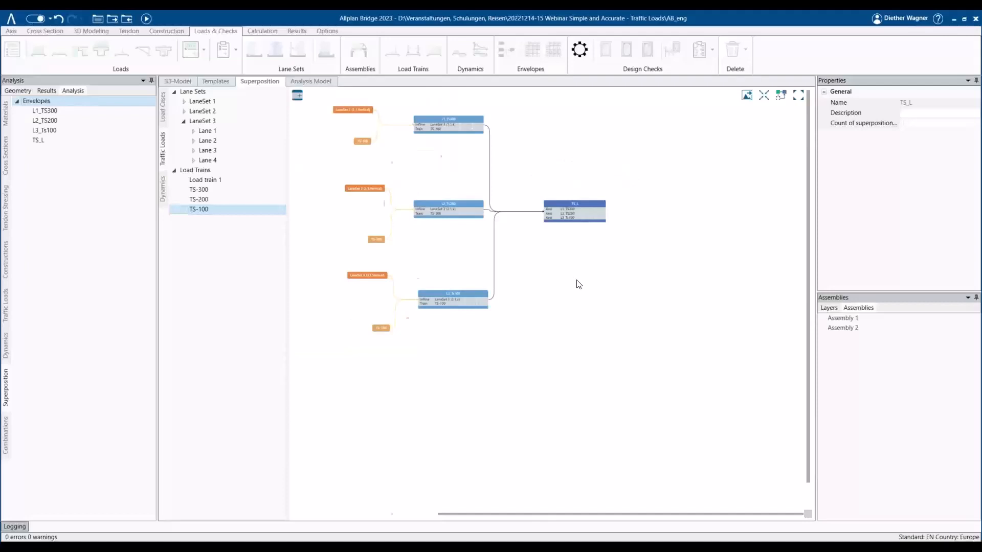
{"action": "scroll", "coordinate": [578, 284], "scroll_direction": "down", "scroll_amount": 1}
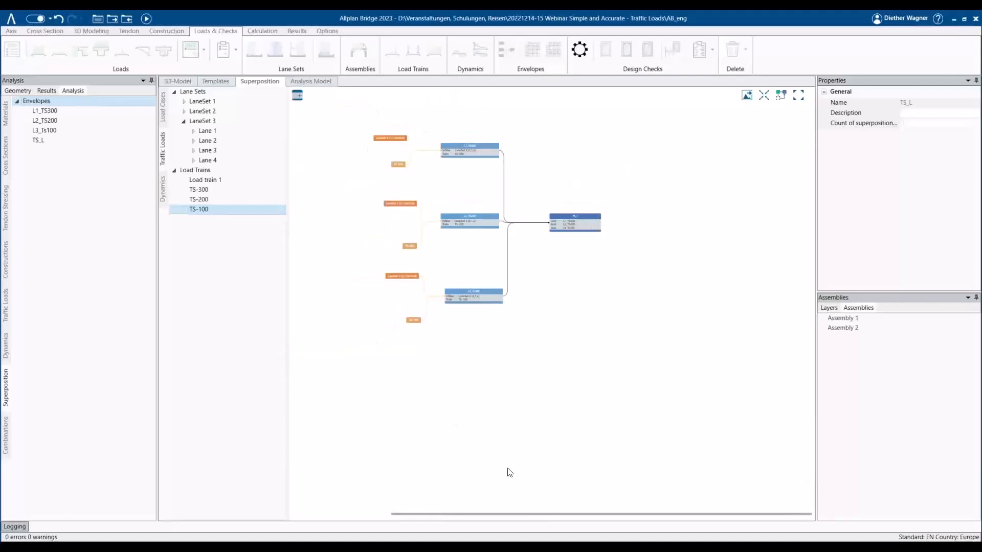
Step: Examine the TS_L and L1_TS300 envelopes and the load direction options of lane 1's LaneSet 3 influence line
{"action": "mouse_move", "coordinate": [599, 228]}
{"action": "left_click", "coordinate": [596, 217]}
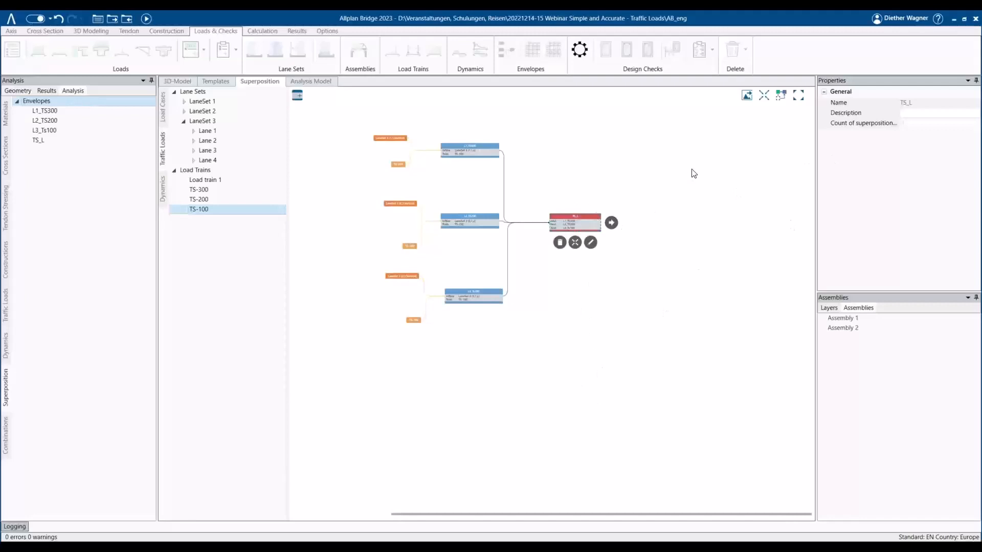
{"action": "left_click", "coordinate": [677, 221]}
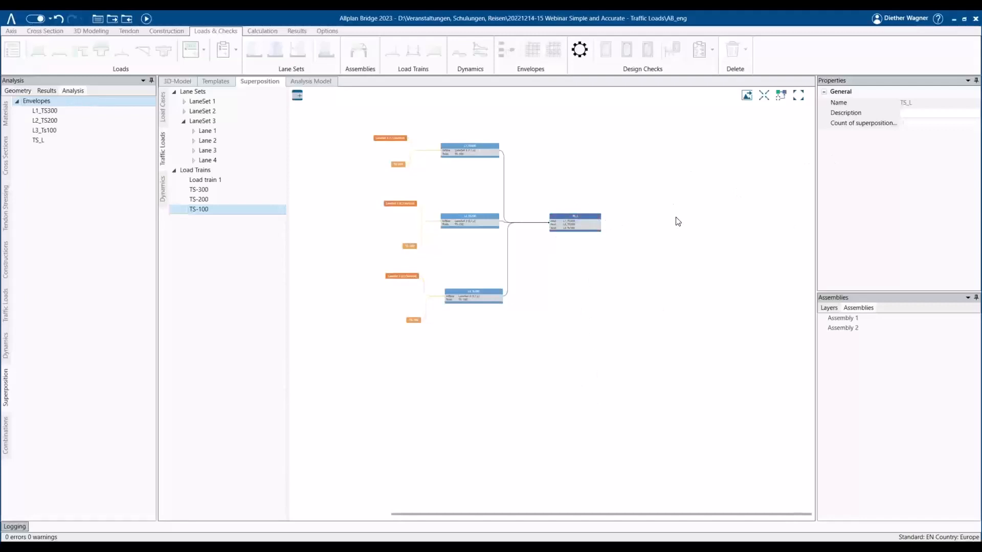
{"action": "scroll", "coordinate": [418, 160], "scroll_direction": "up", "scroll_amount": 3}
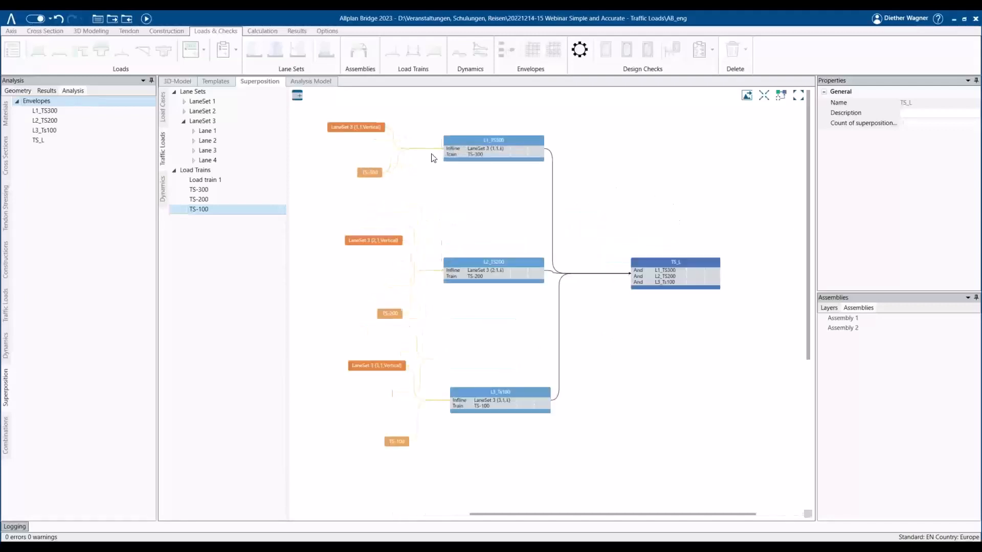
{"action": "left_click", "coordinate": [464, 137]}
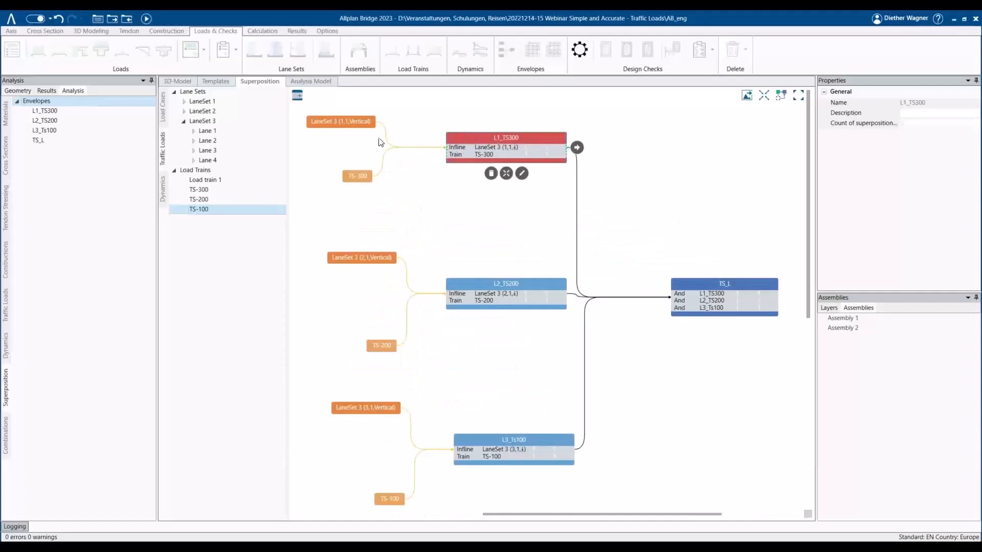
{"action": "left_click", "coordinate": [363, 121]}
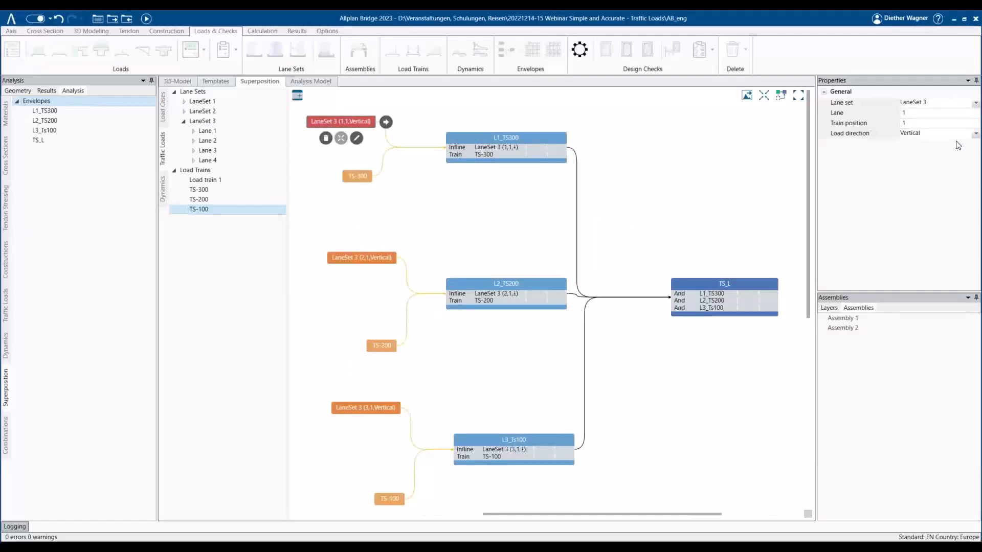
{"action": "left_click", "coordinate": [975, 133]}
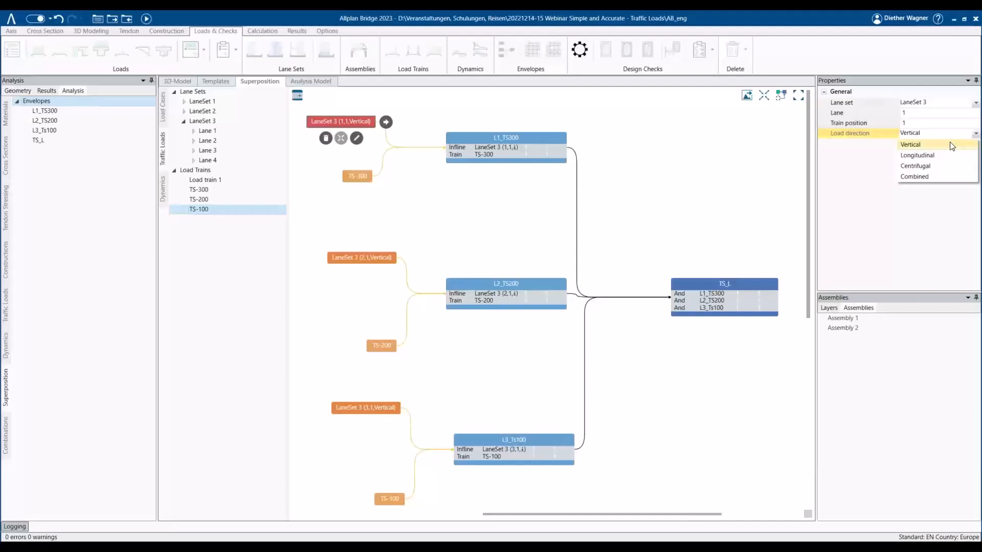
{"action": "left_click", "coordinate": [857, 182]}
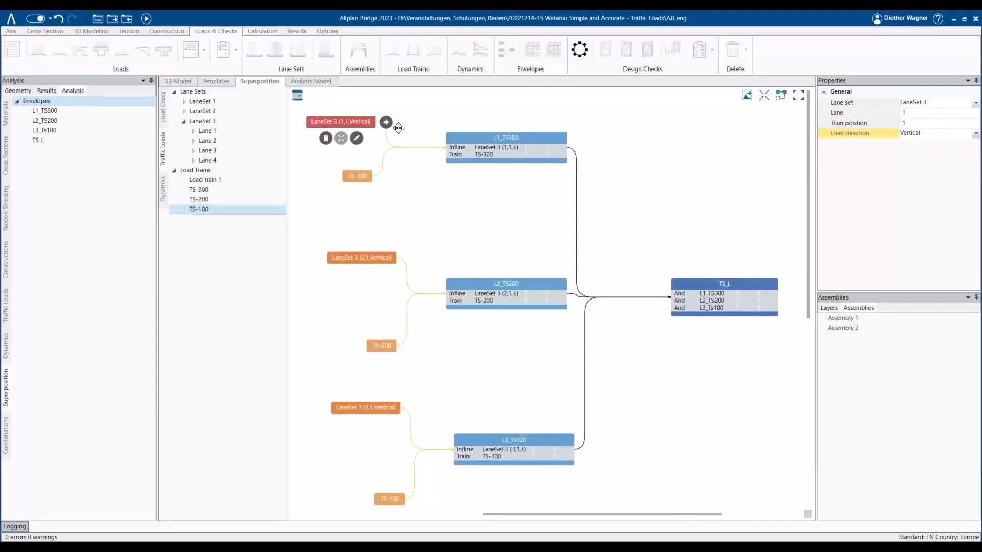
{"action": "scroll", "coordinate": [381, 205], "scroll_direction": "down", "scroll_amount": 5}
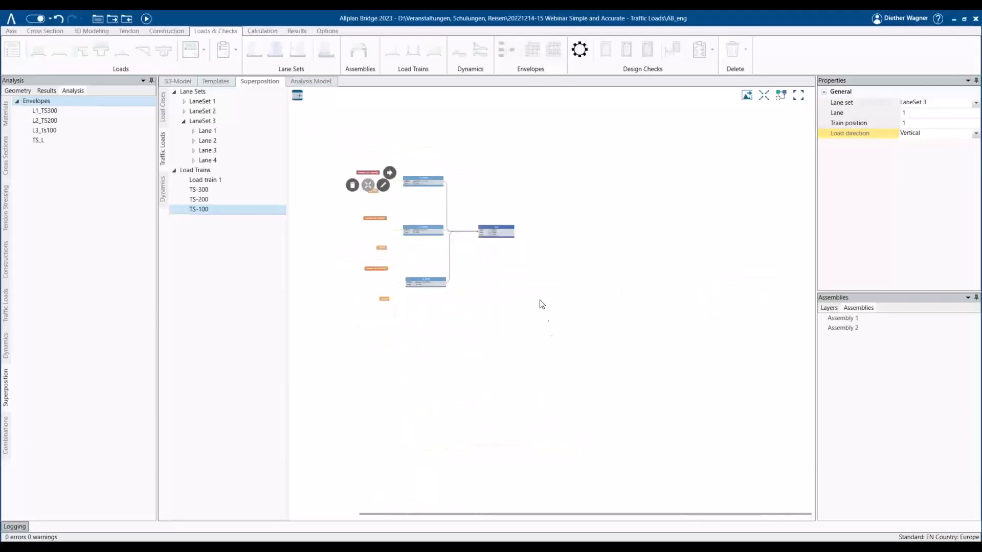
{"action": "scroll", "coordinate": [335, 229], "scroll_direction": "up", "scroll_amount": 3}
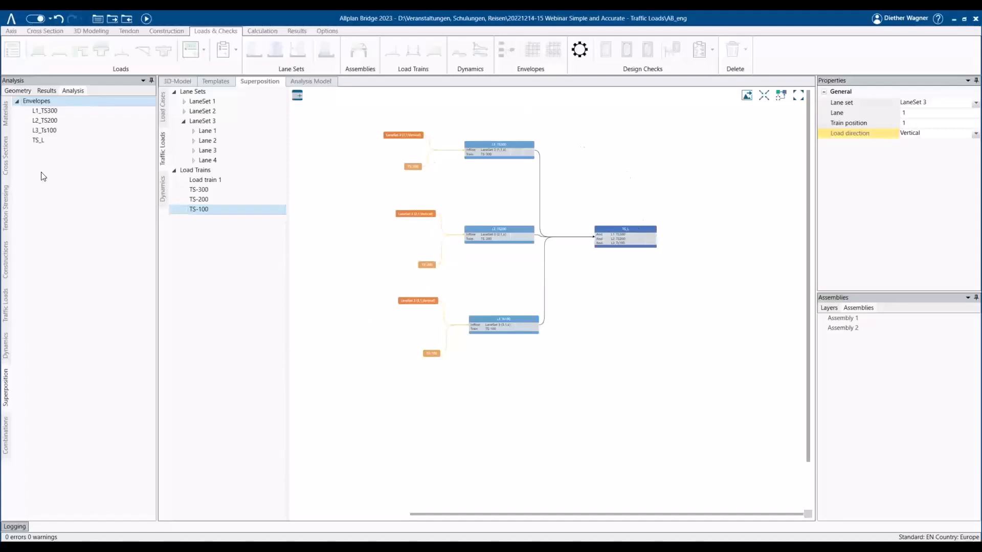
Step: Show the construction stages of Schedule1
{"action": "left_click", "coordinate": [7, 274]}
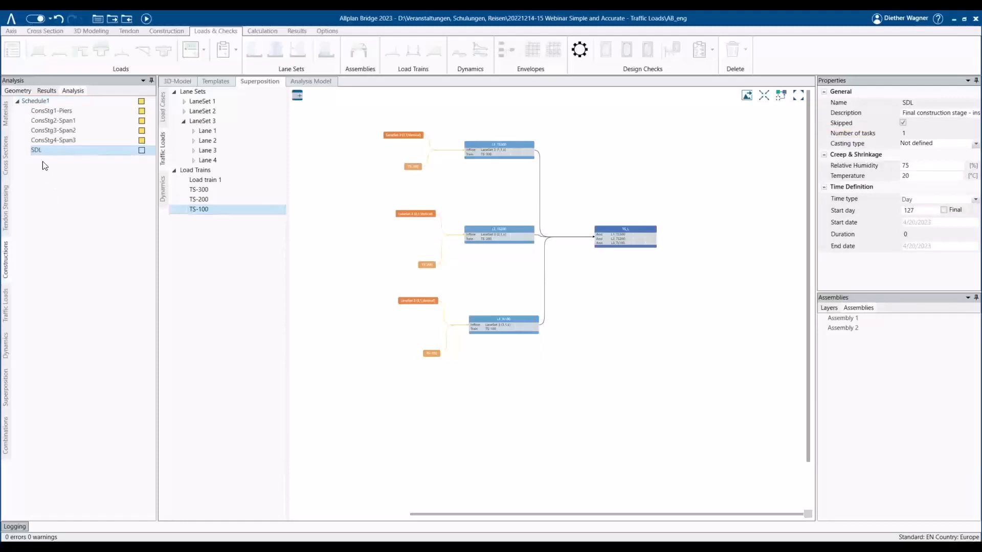
{"action": "right_click", "coordinate": [38, 168]}
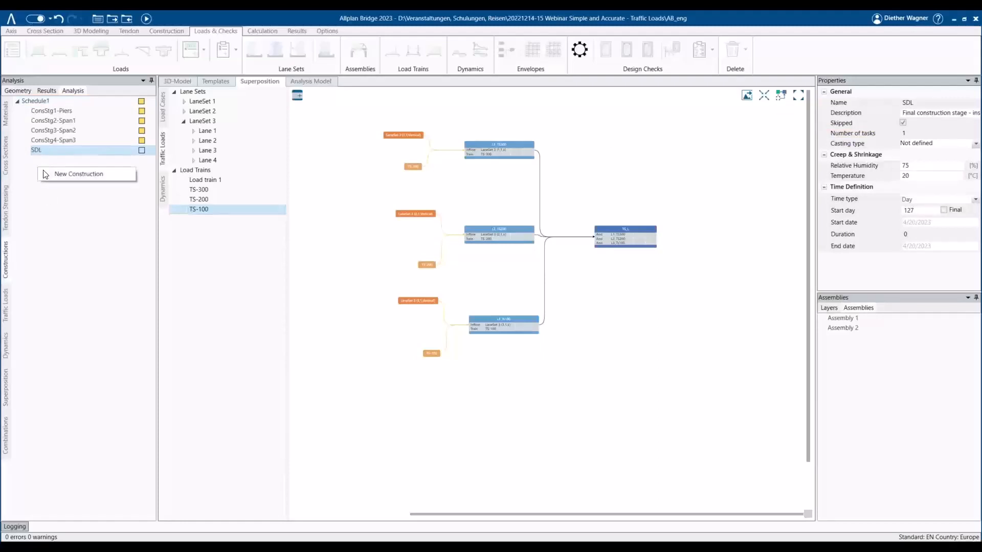
{"action": "left_click", "coordinate": [39, 154]}
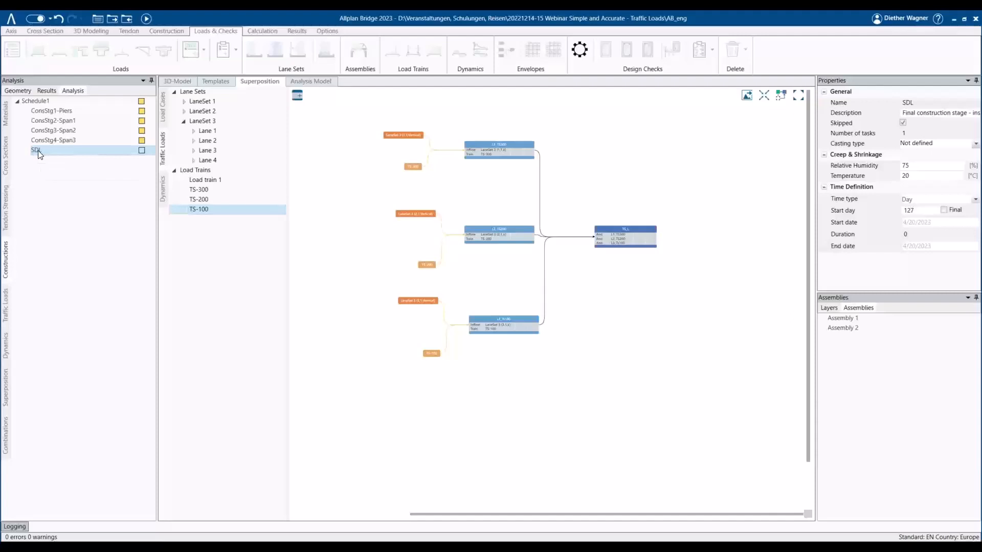
{"action": "right_click", "coordinate": [39, 153]}
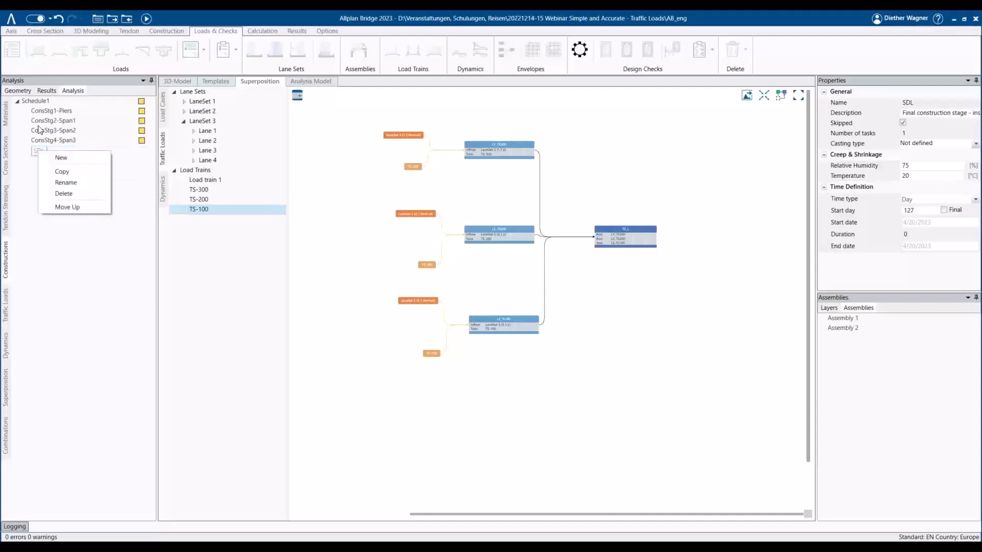
{"action": "left_click", "coordinate": [49, 140]}
{"action": "key", "text": "shift+Up"}
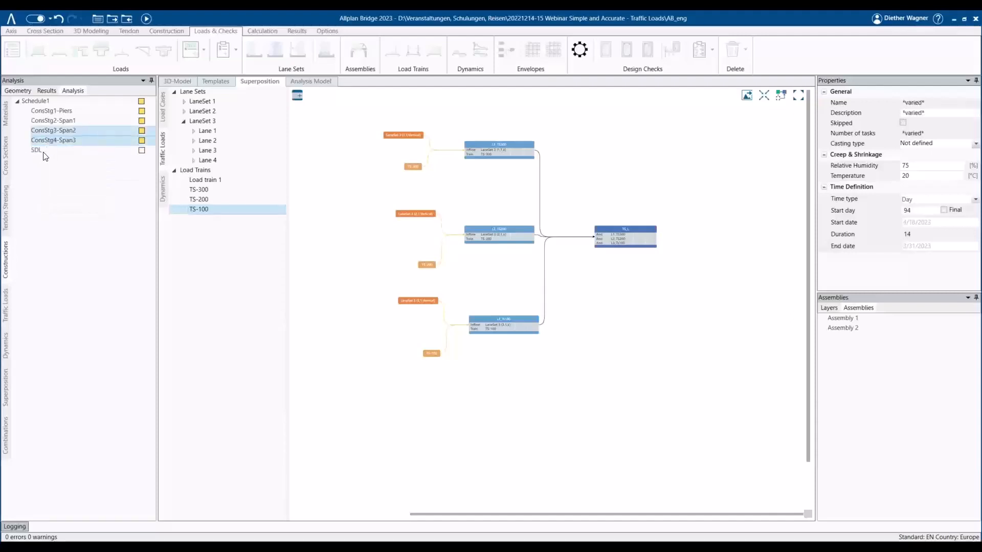
Step: Add a construction stage named Traffic after SDL and set its start day to Final
{"action": "left_click", "coordinate": [45, 152]}
{"action": "right_click", "coordinate": [45, 152]}
{"action": "left_click", "coordinate": [57, 158]}
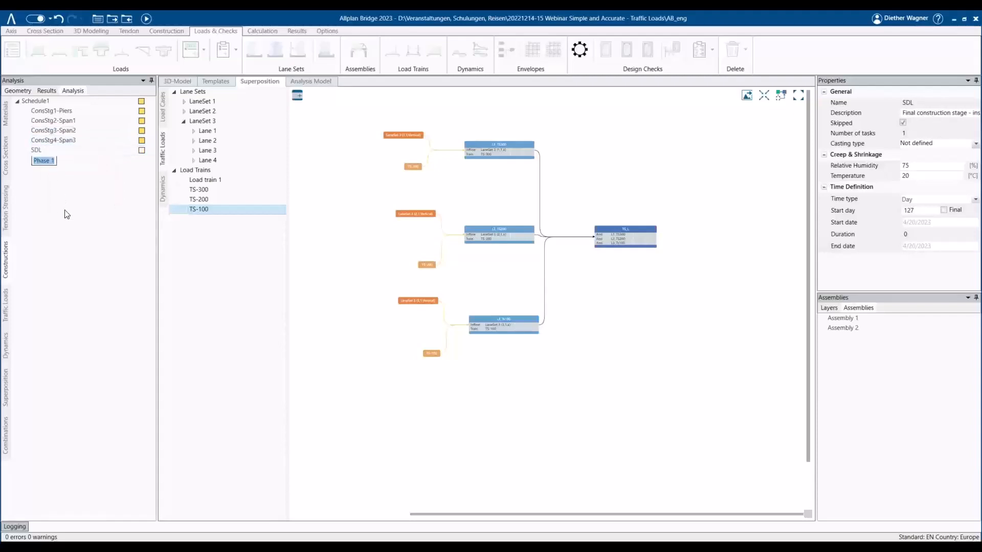
{"action": "type", "text": "1raffic"}
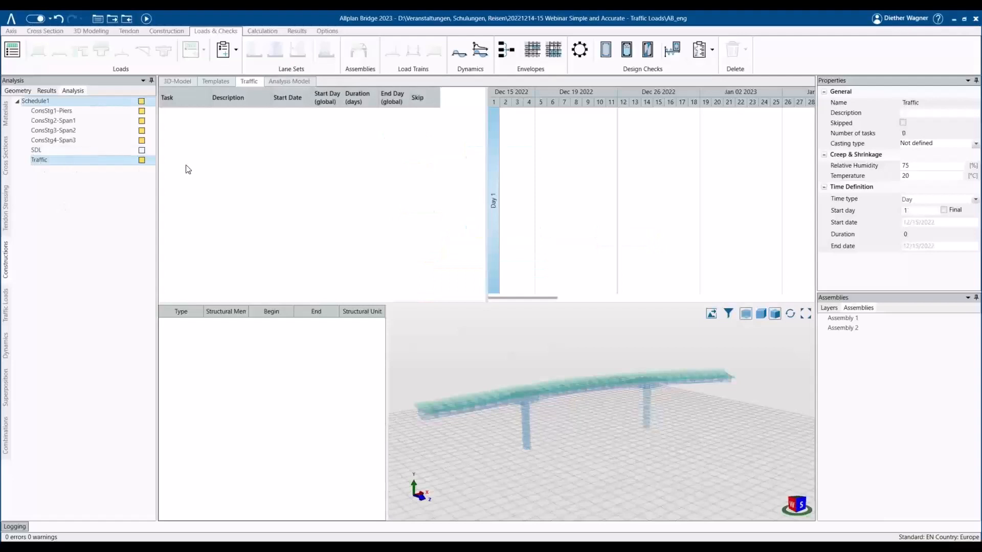
{"action": "left_click", "coordinate": [943, 211]}
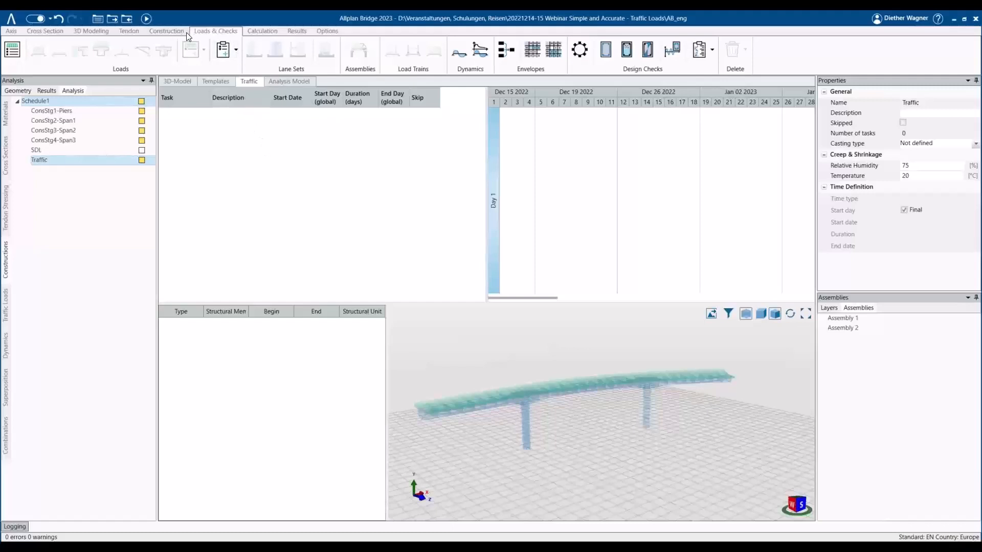
Step: Add a SUPTREE superposition evaluation task for the TS_L envelope to the Traffic stage
{"action": "left_click", "coordinate": [158, 31]}
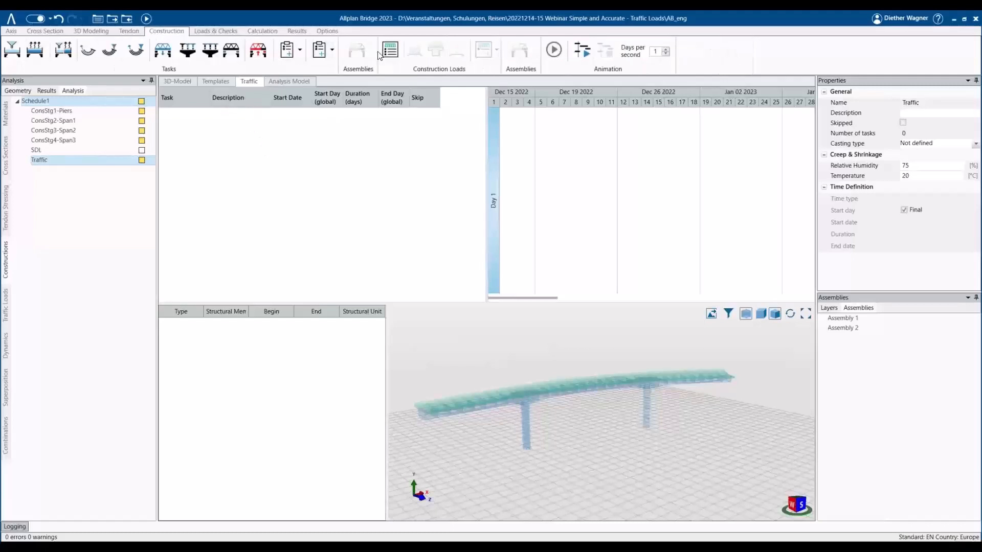
{"action": "left_click", "coordinate": [323, 49]}
{"action": "mouse_move", "coordinate": [368, 88]}
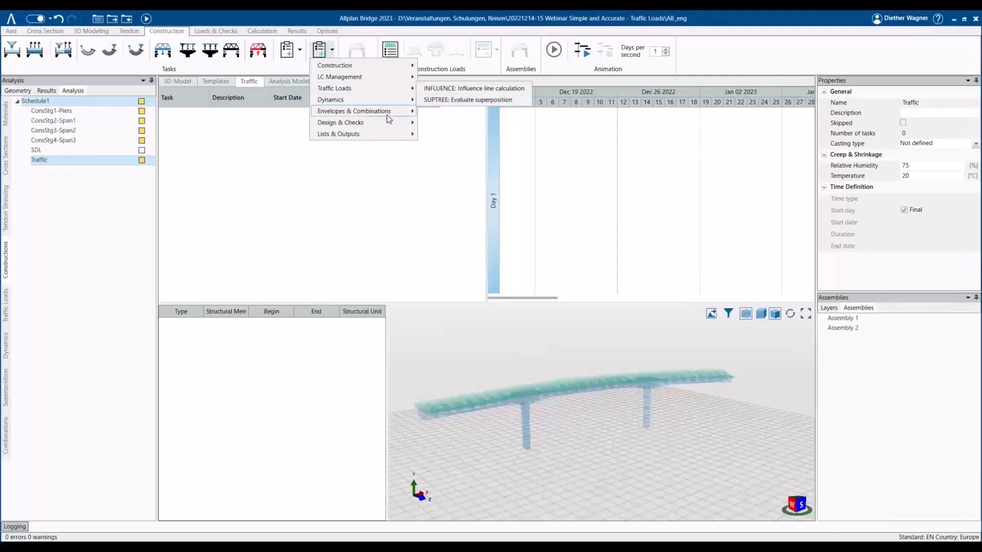
{"action": "mouse_move", "coordinate": [386, 115]}
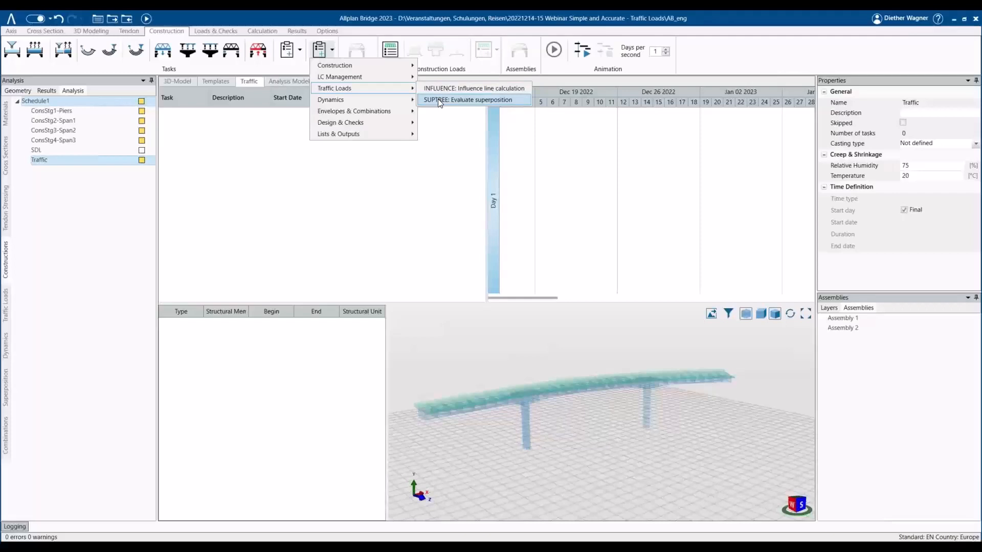
{"action": "left_click", "coordinate": [439, 99]}
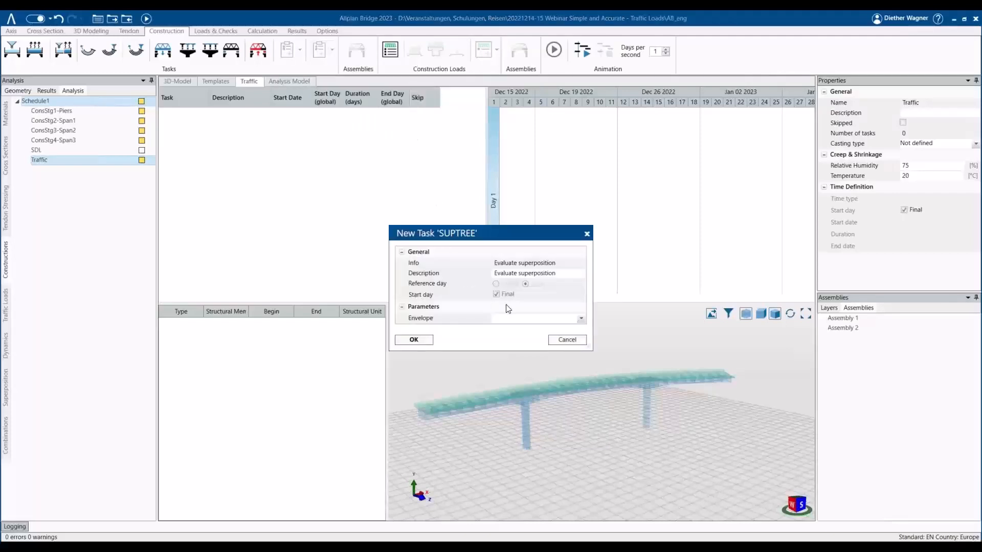
{"action": "left_click_drag", "start_coordinate": [487, 233], "coordinate": [439, 158]}
{"action": "left_click", "coordinate": [532, 244]}
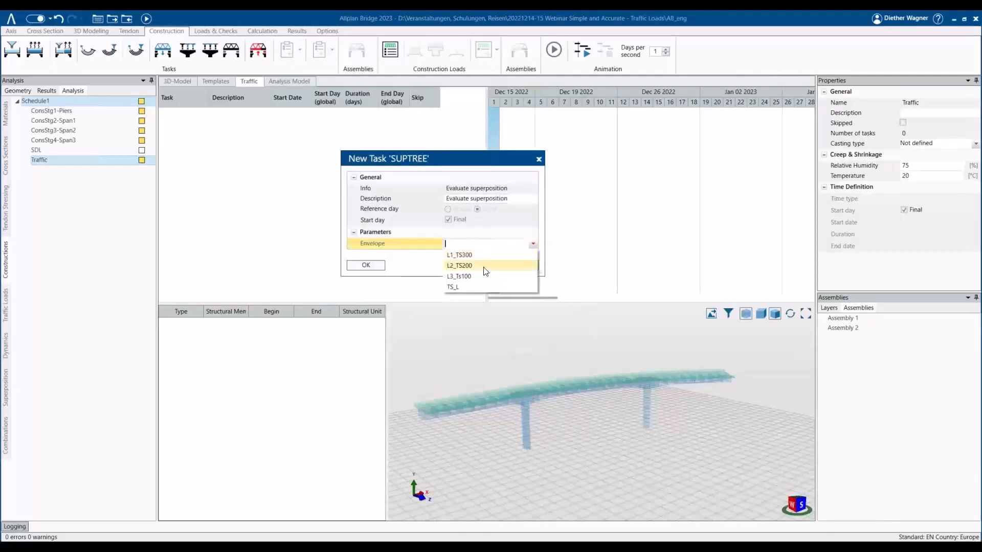
{"action": "left_click", "coordinate": [455, 287]}
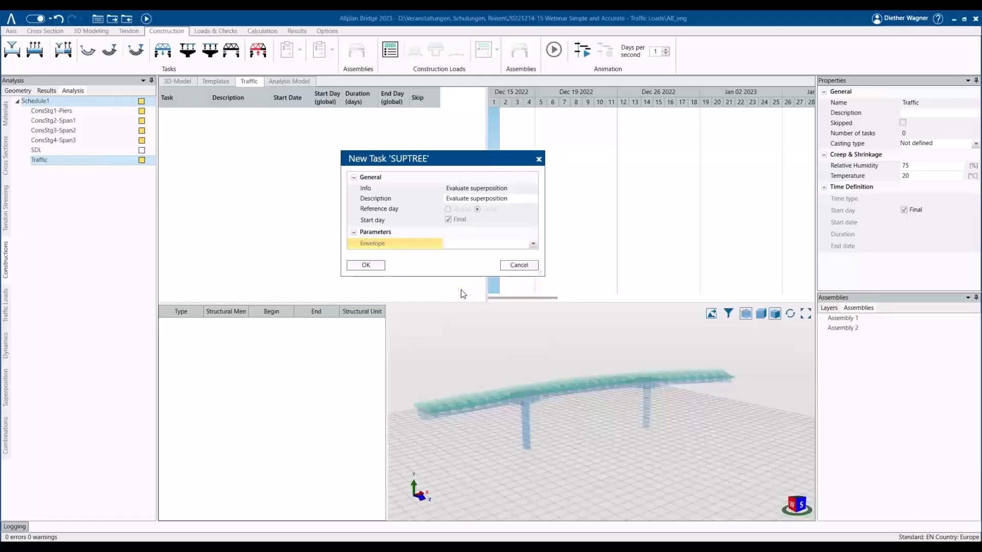
{"action": "left_click", "coordinate": [367, 267]}
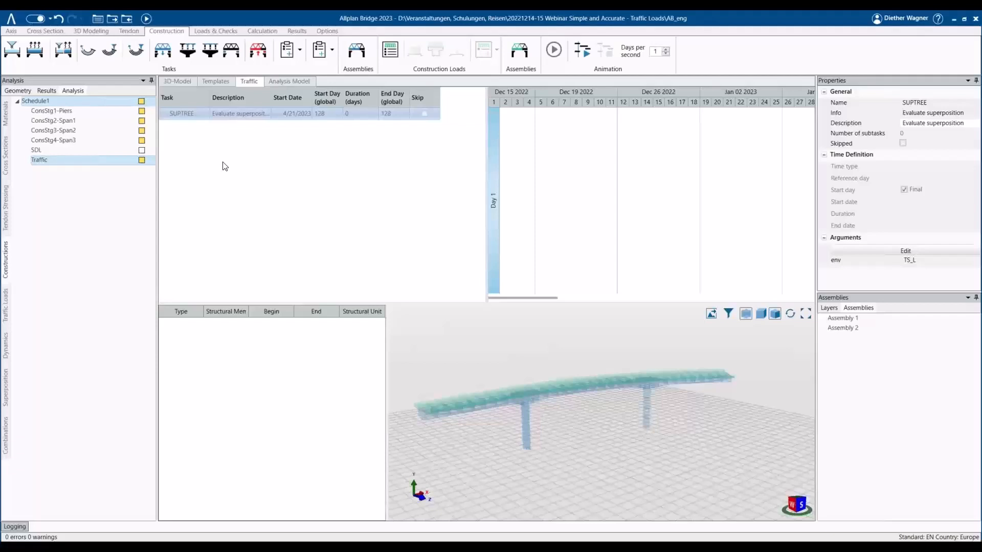
Step: Recalculate the bridge project and list the superposition envelopes available for the 3D result diagrams
{"action": "left_click", "coordinate": [148, 18]}
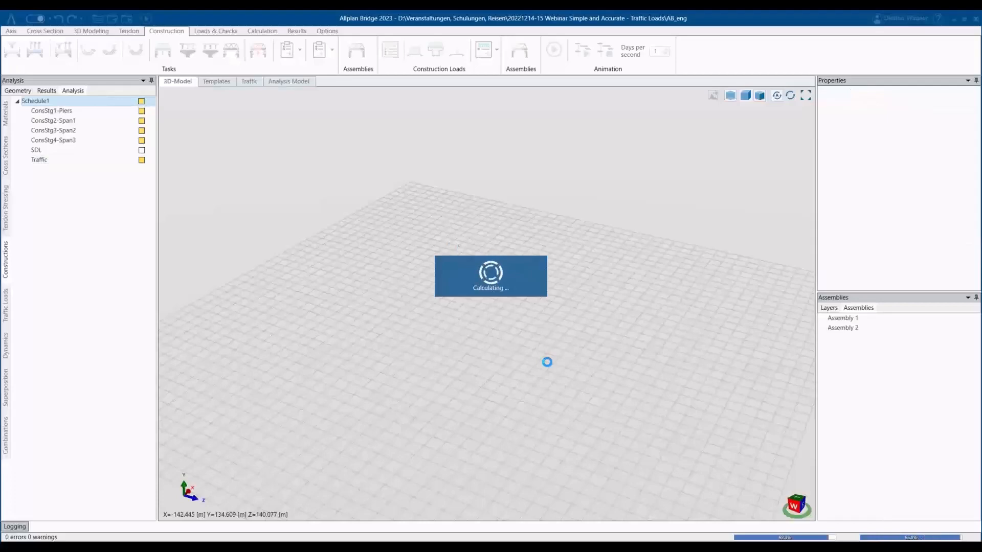
{"action": "mouse_move", "coordinate": [501, 392]}
{"action": "middle_mouse_down"}
{"action": "mouse_move", "coordinate": [443, 373]}
{"action": "mouse_move", "coordinate": [462, 368]}
{"action": "mouse_move", "coordinate": [258, 394]}
{"action": "middle_mouse_up"}
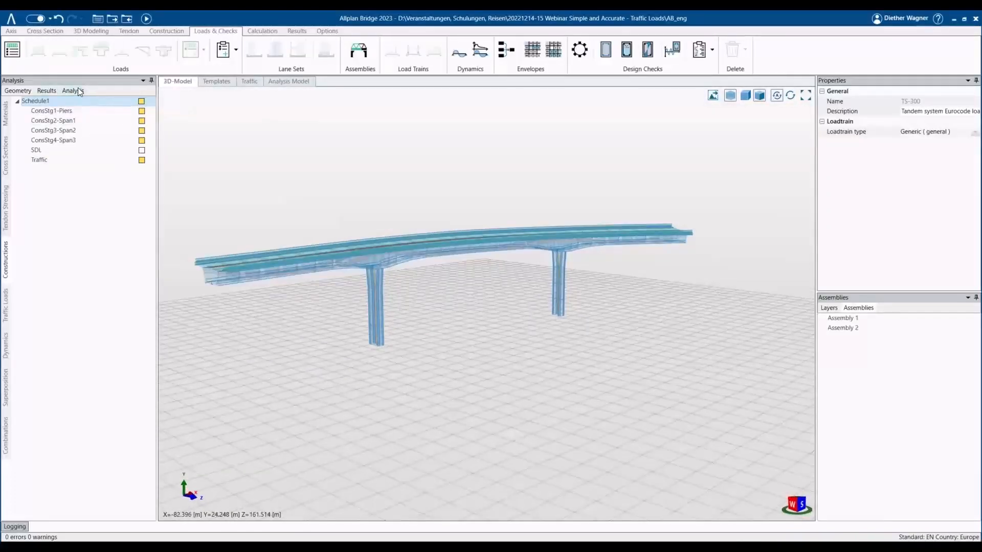
{"action": "left_click", "coordinate": [39, 93]}
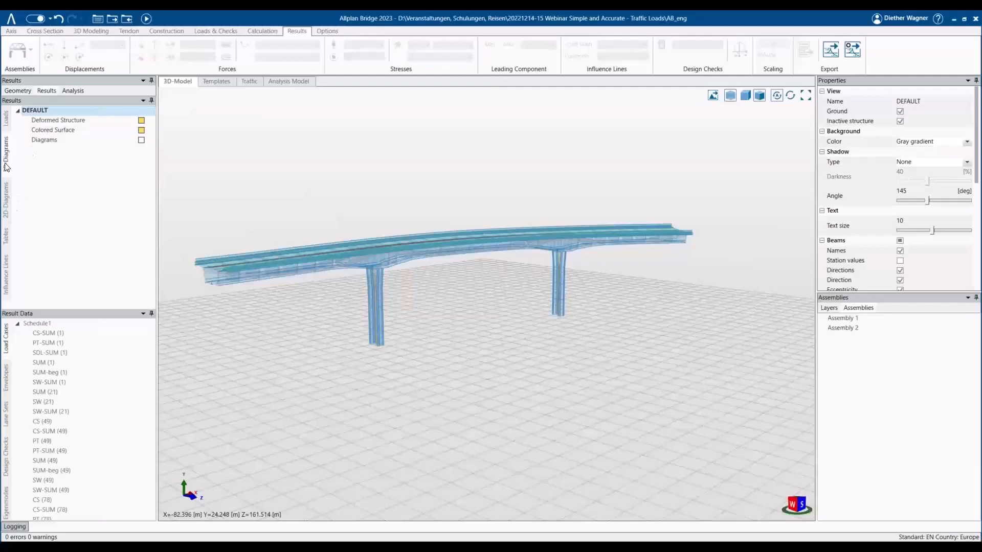
{"action": "left_click", "coordinate": [42, 142]}
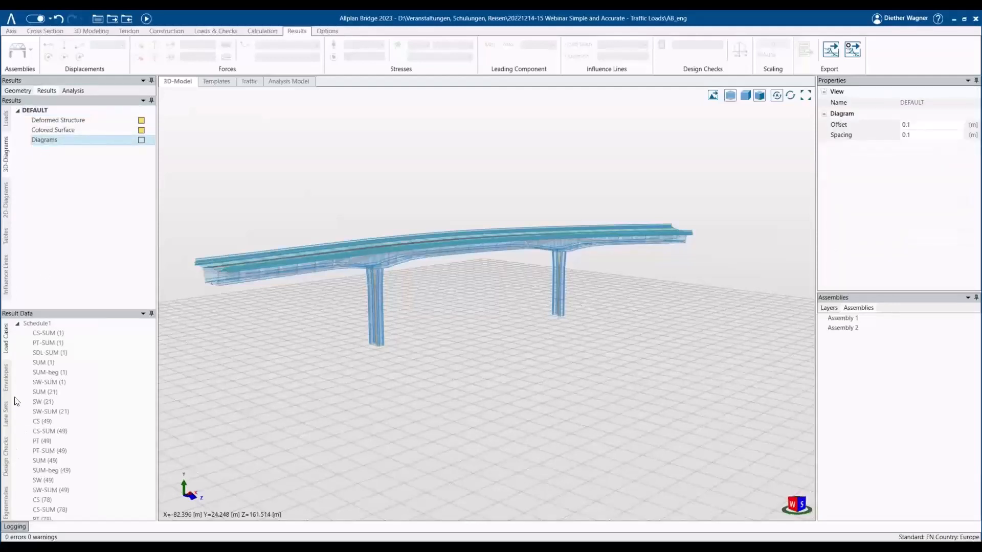
{"action": "left_click", "coordinate": [6, 380]}
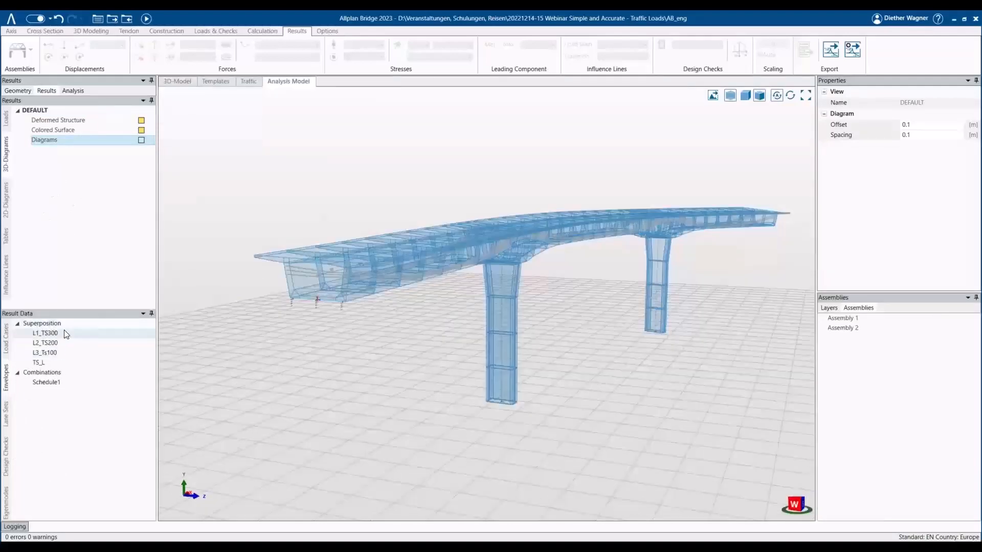
Step: Add a diagram to the default 3D diagrams and plot the local bending moment Mz of the L1_TS300 envelope in it
{"action": "left_click", "coordinate": [52, 362]}
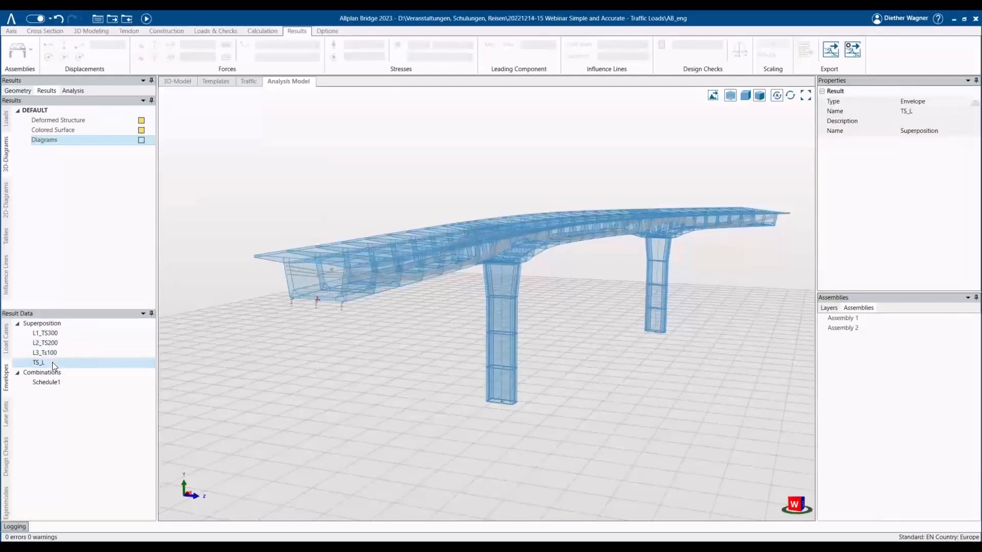
{"action": "left_click", "coordinate": [53, 333]}
{"action": "left_click", "coordinate": [141, 141]}
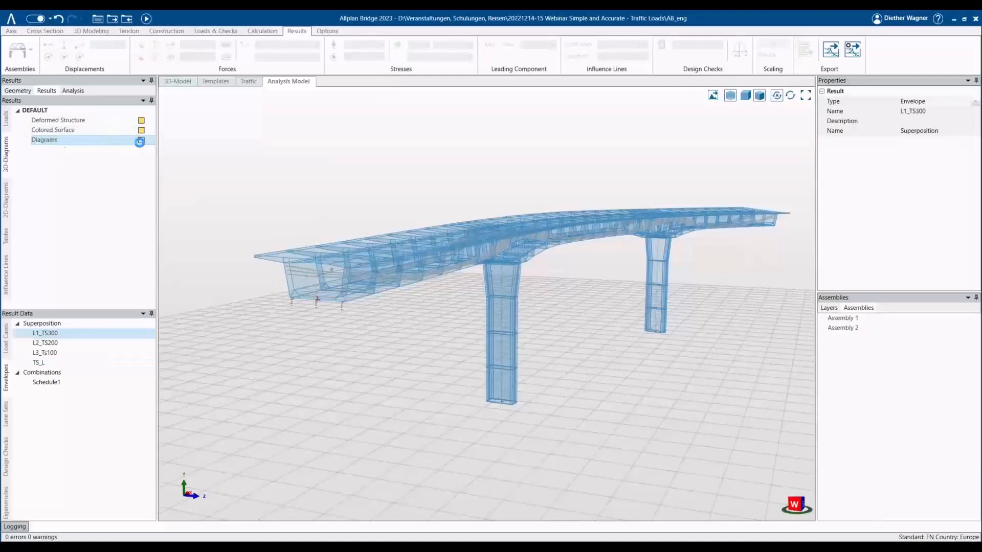
{"action": "right_click", "coordinate": [44, 140]}
{"action": "left_click", "coordinate": [84, 150]}
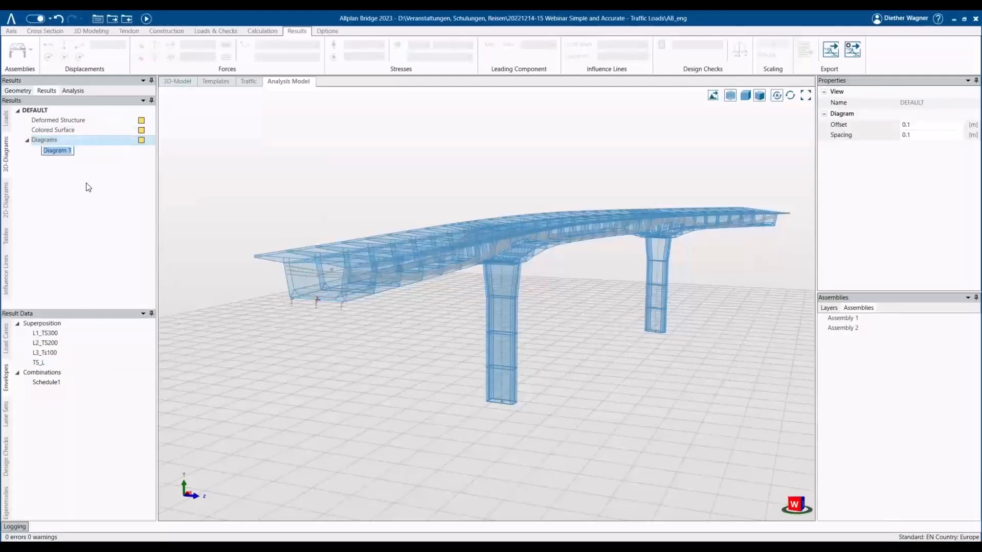
{"action": "left_click", "coordinate": [88, 155]}
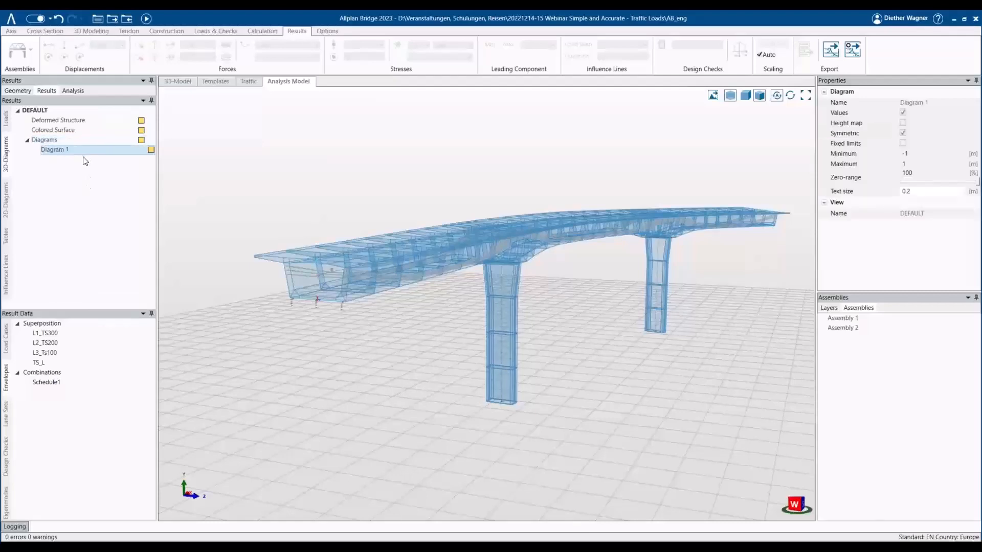
{"action": "left_click", "coordinate": [41, 333]}
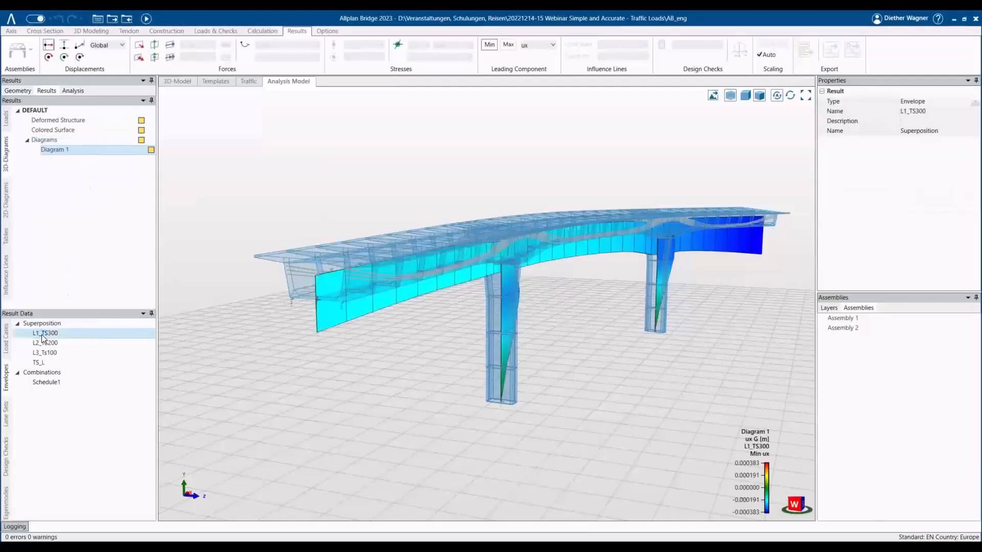
{"action": "scroll", "coordinate": [302, 377], "scroll_direction": "up", "scroll_amount": 3}
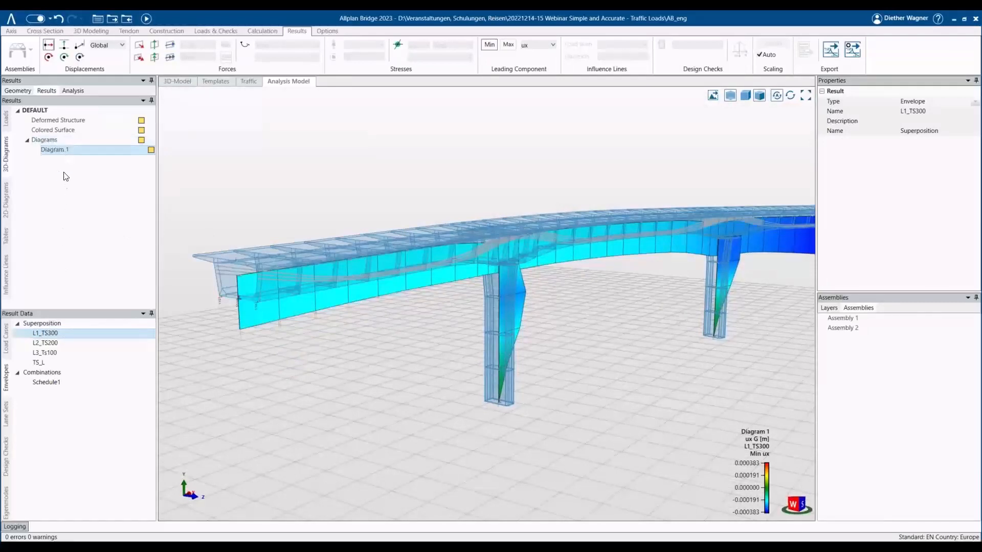
{"action": "left_click", "coordinate": [171, 60]}
{"action": "middle_click_drag", "start_coordinate": [330, 137], "coordinate": [498, 284]}
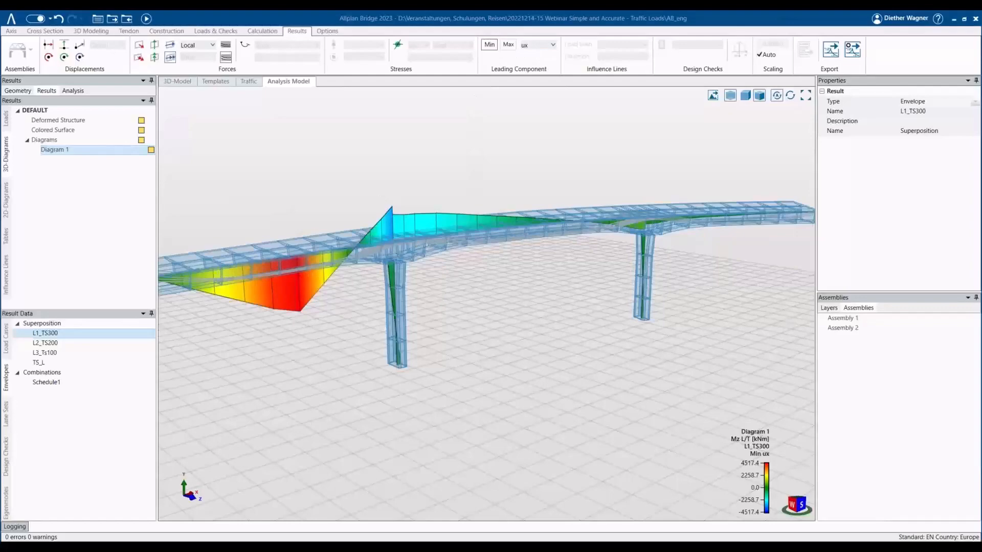
Step: Open the program help full screen and search it for superposition
{"action": "key", "text": "F1"}
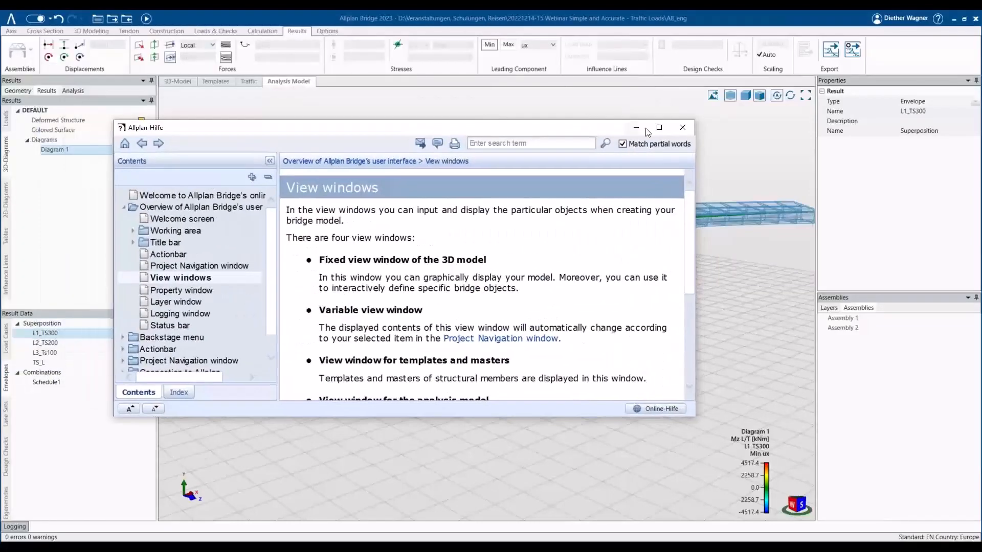
{"action": "left_click", "coordinate": [658, 128]}
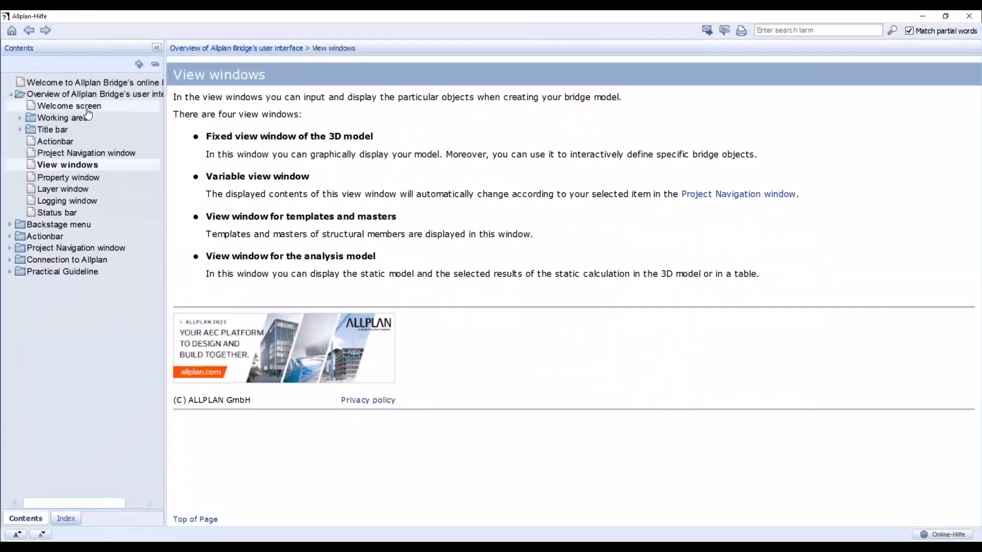
{"action": "left_click", "coordinate": [810, 29]}
{"action": "type", "text": "superp"}
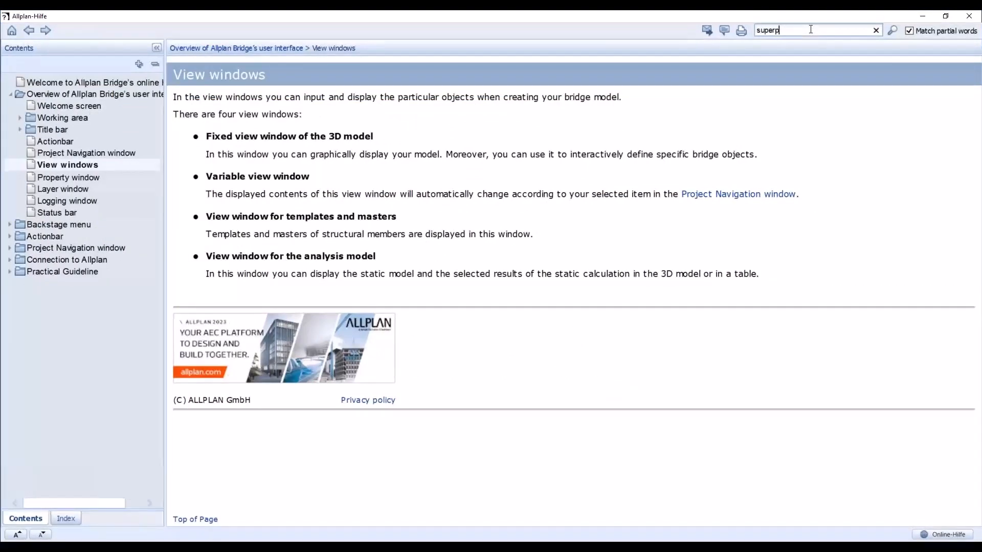
{"action": "type", "text": "osition"}
{"action": "key", "text": "Return"}
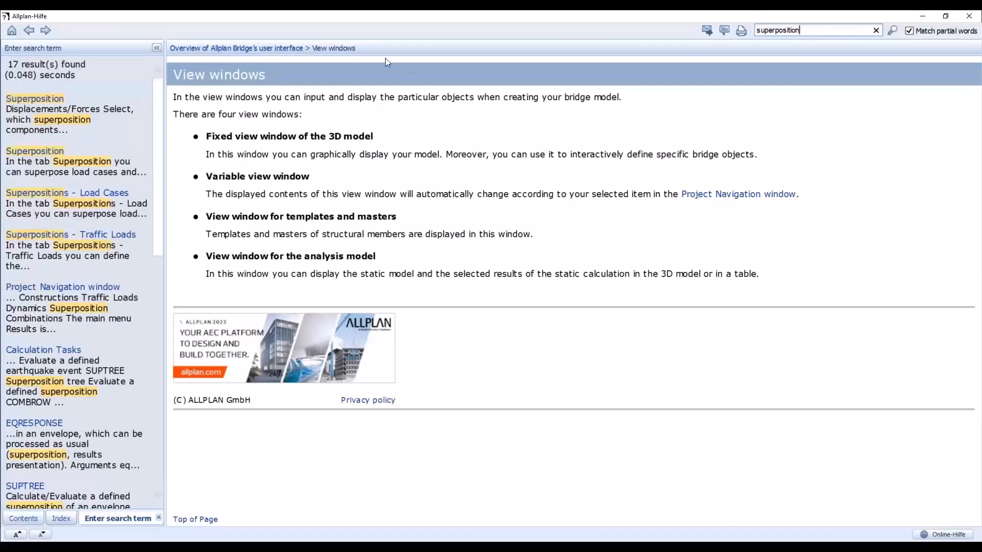
Step: Read the help article on the leading component, examine its superposition matrix, and return to the bridge model
{"action": "left_click", "coordinate": [35, 107]}
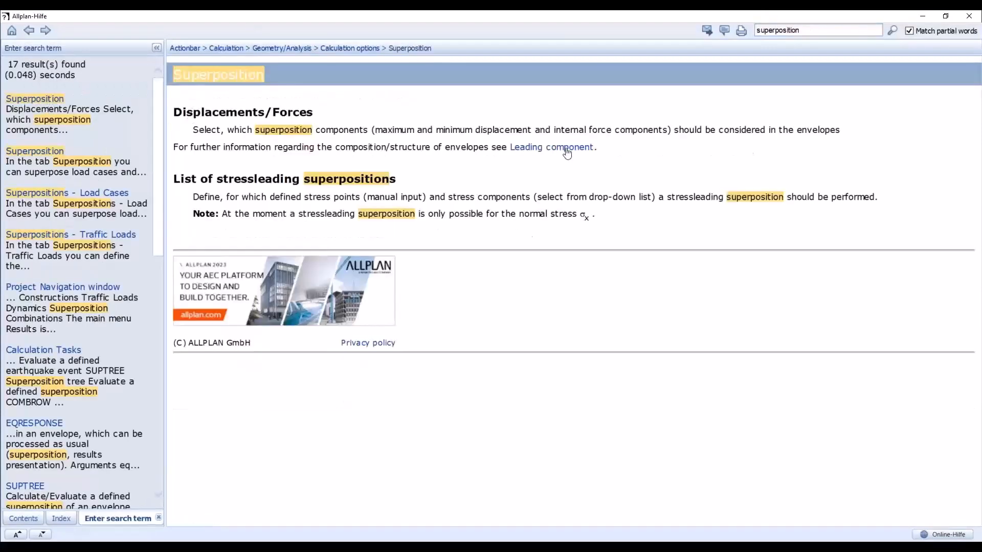
{"action": "left_click", "coordinate": [565, 153]}
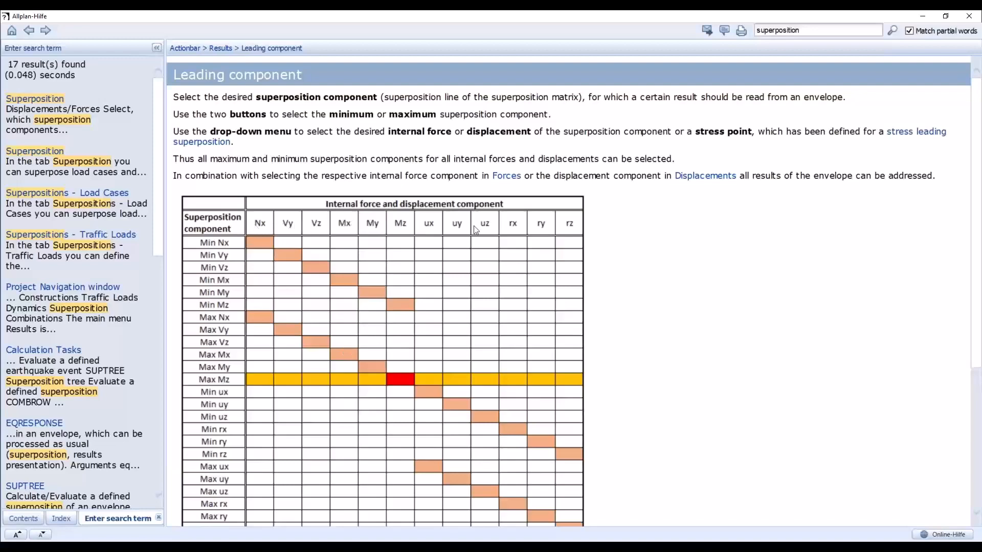
{"action": "scroll", "coordinate": [568, 228], "scroll_direction": "down", "scroll_amount": 1}
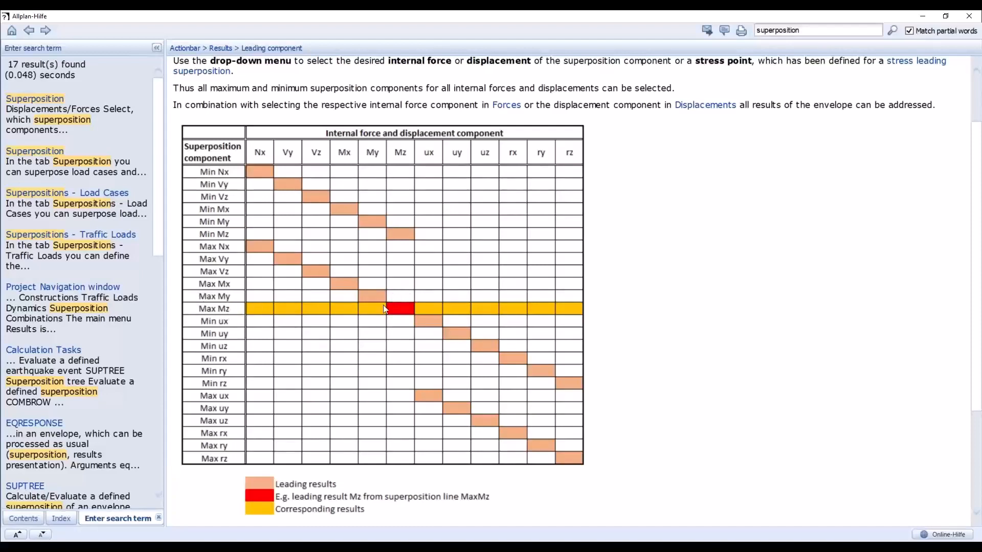
{"action": "key", "text": "alt+Tab"}
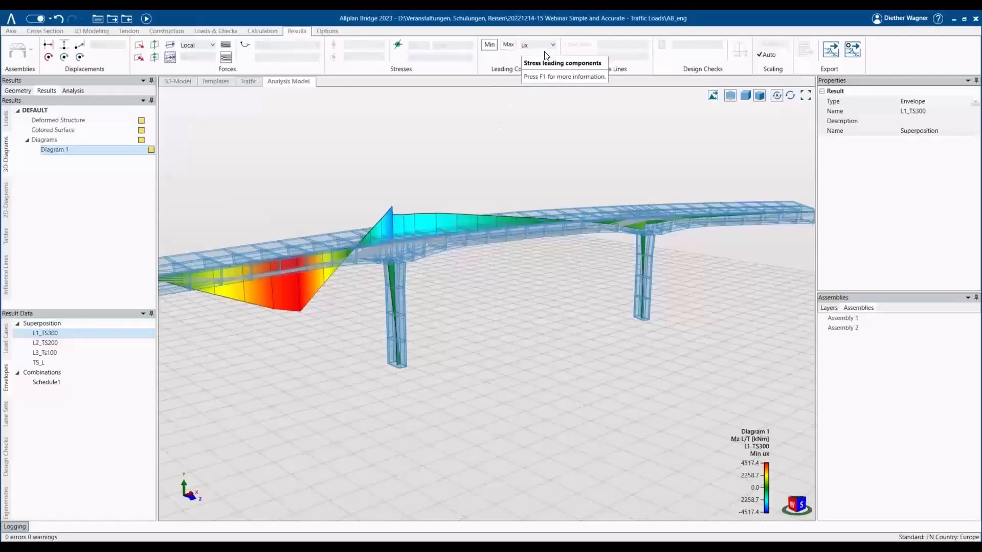
Step: Set the diagram's leading component to Min Mz and add a copy of the diagram that uses Max Mz
{"action": "left_click", "coordinate": [552, 46]}
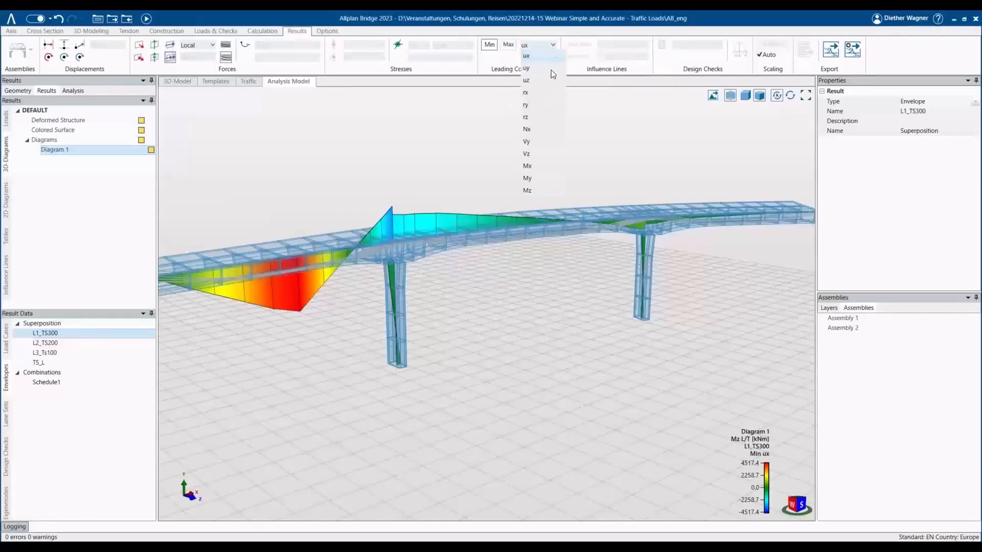
{"action": "left_click", "coordinate": [535, 192]}
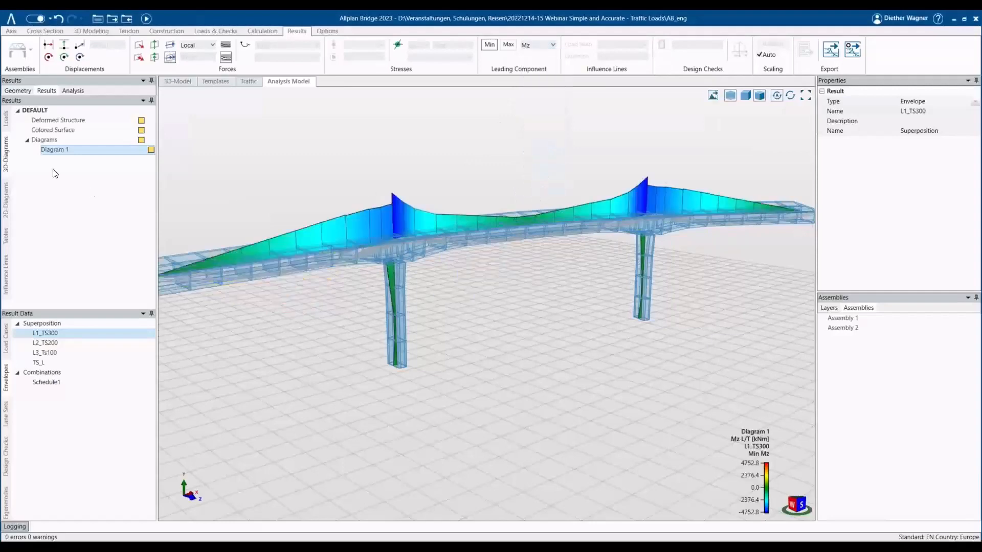
{"action": "left_click", "coordinate": [63, 147]}
{"action": "right_click", "coordinate": [63, 147]}
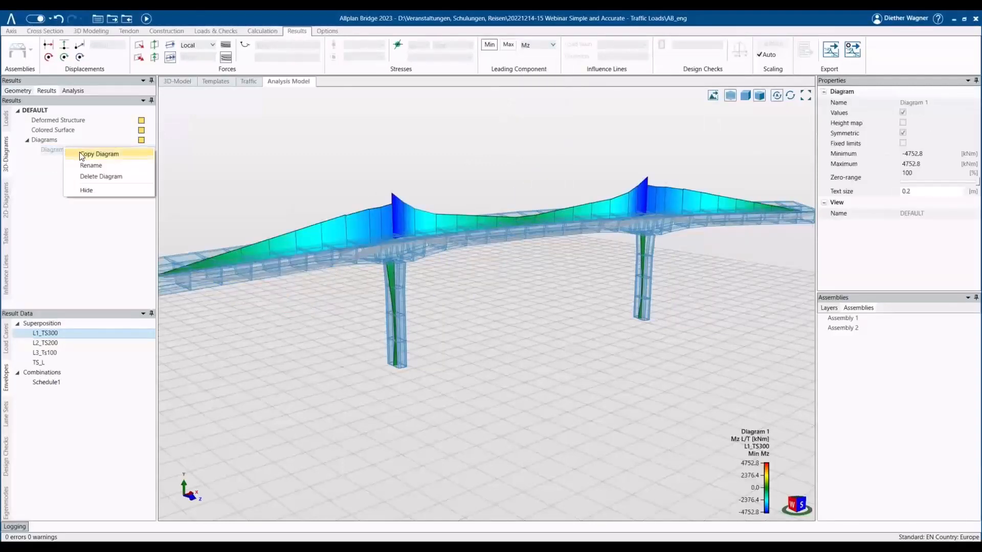
{"action": "left_click", "coordinate": [80, 154]}
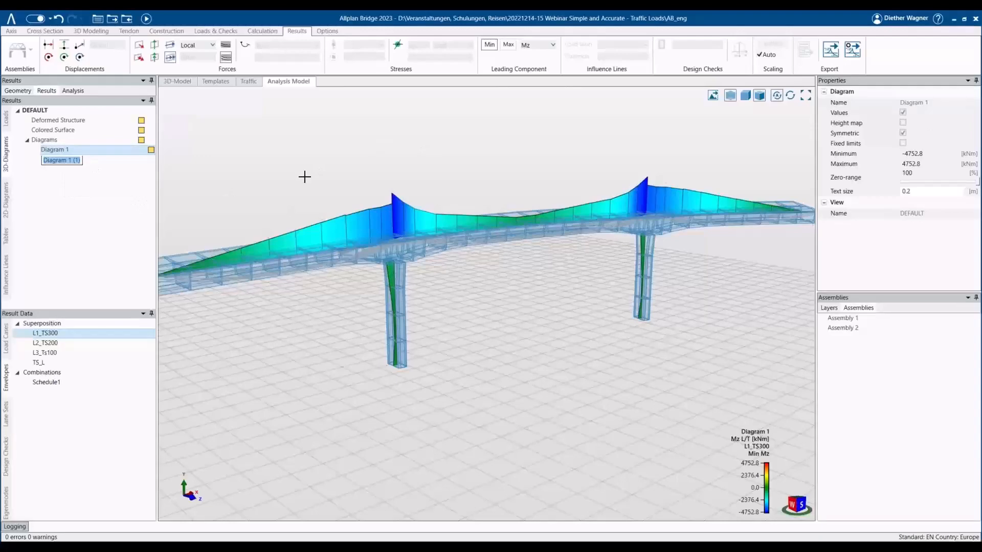
{"action": "key", "text": "Return"}
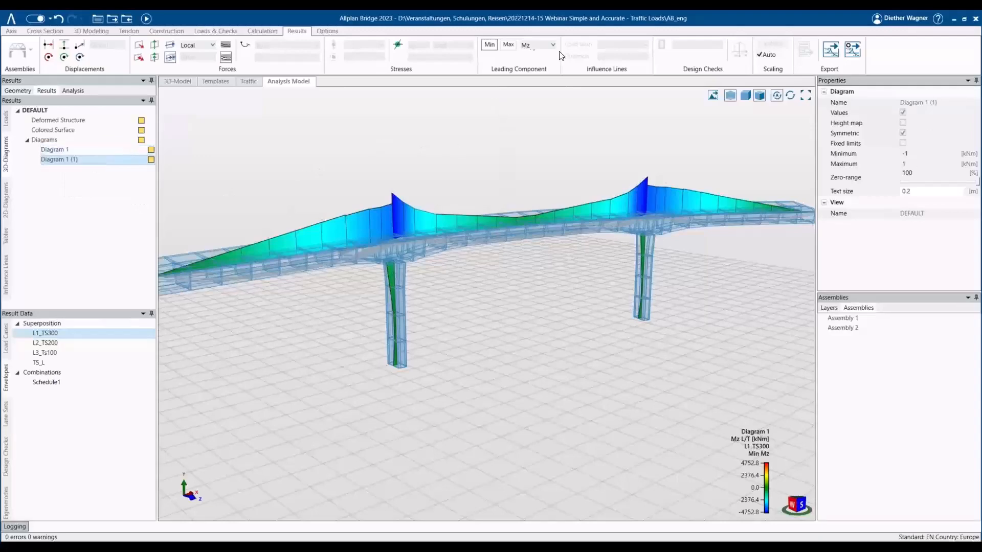
{"action": "left_click", "coordinate": [510, 46]}
Step: Examine the minimum and maximum Mz diagrams of L1_TS300 along the spans and over the piers
{"action": "mouse_move", "coordinate": [520, 311]}
{"action": "left_mouse_down"}
{"action": "mouse_move", "coordinate": [581, 376]}
{"action": "mouse_move", "coordinate": [508, 347]}
{"action": "mouse_move", "coordinate": [526, 362]}
{"action": "mouse_move", "coordinate": [313, 313]}
{"action": "mouse_move", "coordinate": [315, 353]}
{"action": "mouse_move", "coordinate": [342, 359]}
{"action": "left_mouse_up"}
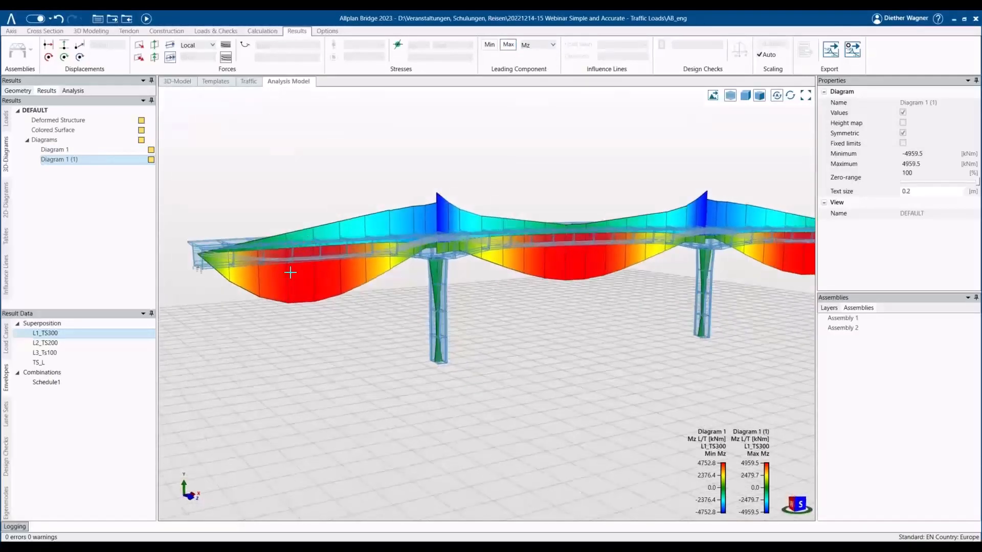
{"action": "scroll", "coordinate": [283, 309], "scroll_direction": "up", "scroll_amount": 5}
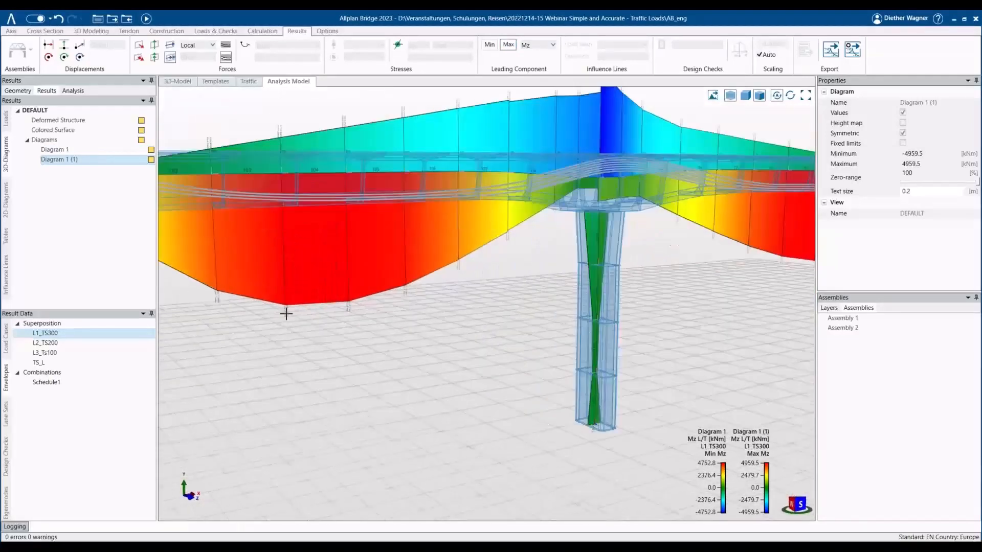
{"action": "scroll", "coordinate": [312, 348], "scroll_direction": "up", "scroll_amount": 2}
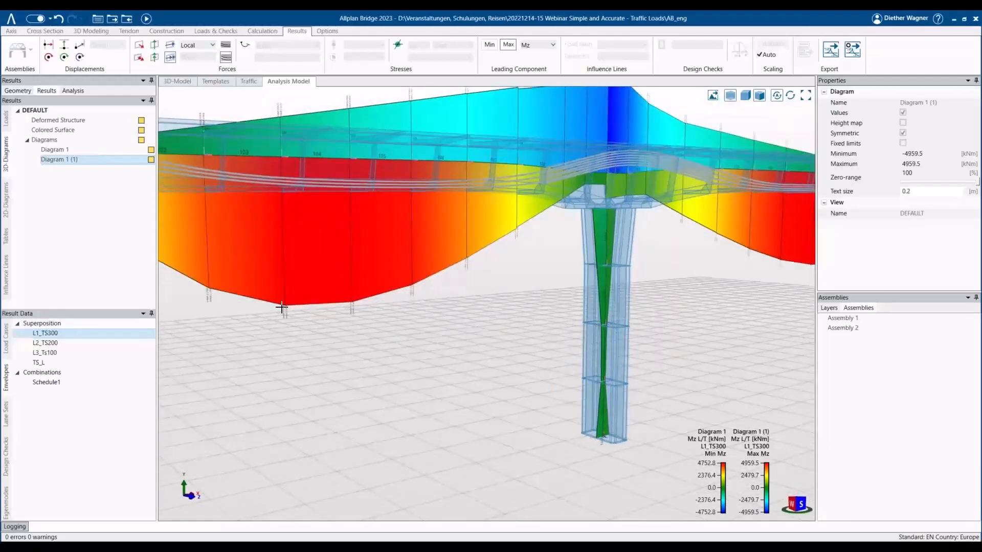
{"action": "scroll", "coordinate": [282, 308], "scroll_direction": "down", "scroll_amount": 6}
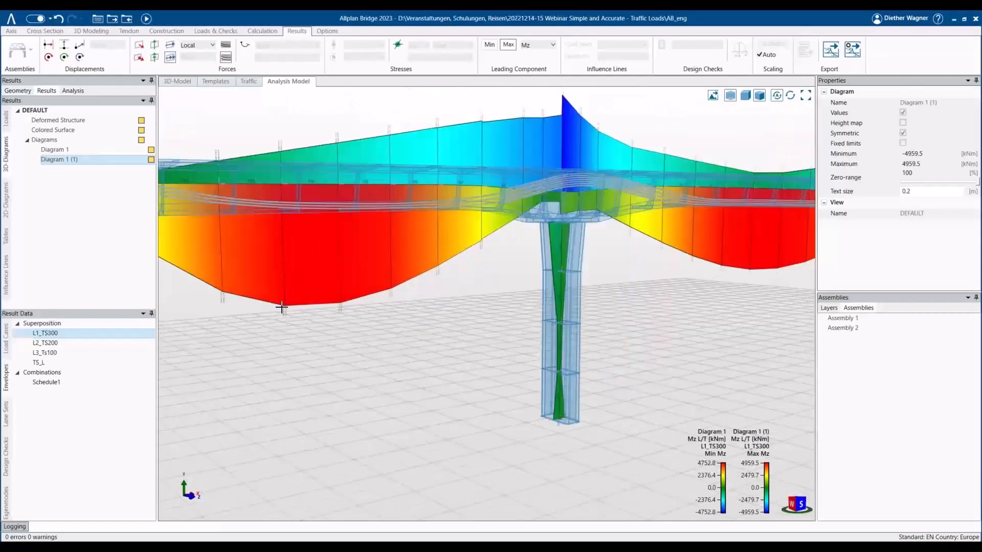
{"action": "scroll", "coordinate": [508, 164], "scroll_direction": "up", "scroll_amount": 4}
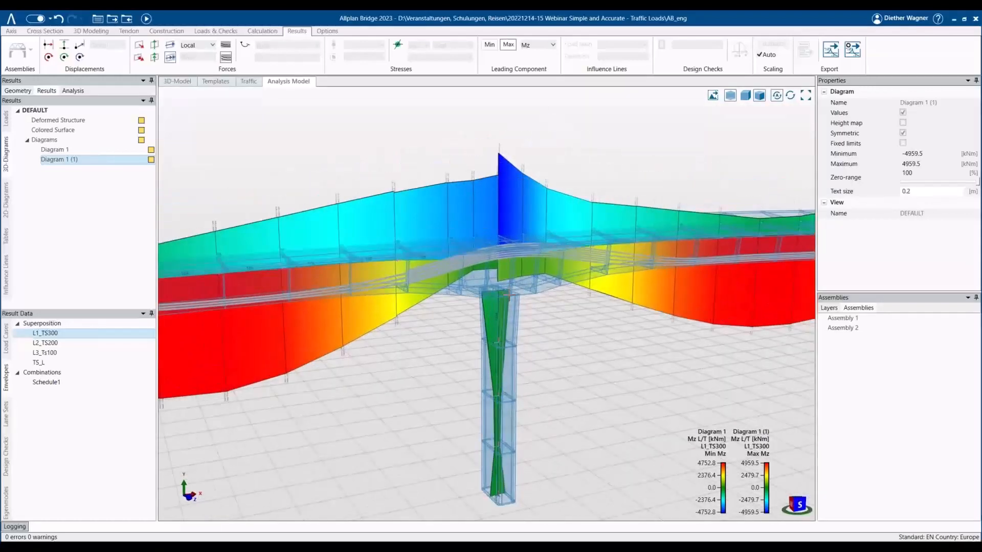
{"action": "middle_click_drag", "start_coordinate": [541, 332], "coordinate": [521, 379]}
{"action": "scroll", "coordinate": [597, 364], "scroll_direction": "down", "scroll_amount": 3}
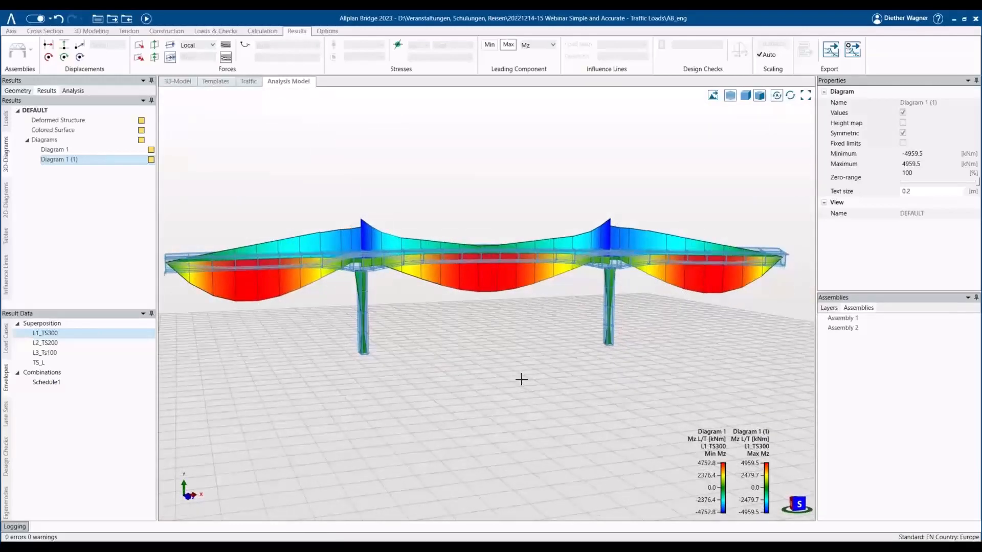
{"action": "middle_click_drag", "start_coordinate": [474, 373], "coordinate": [437, 357]}
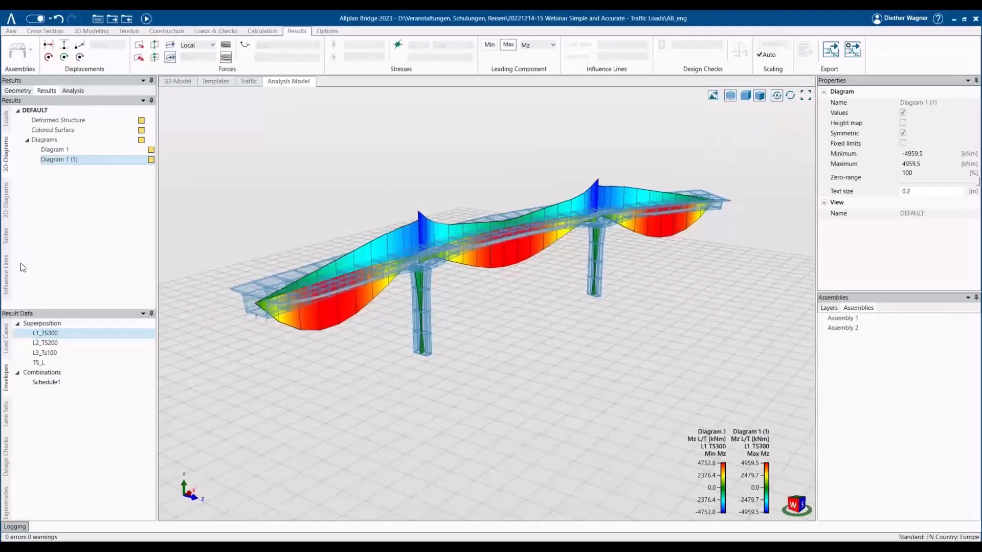
Step: Show the internal force influence lines of lane 1 in LaneSet 1, with an enlarged 3D view of the bridge
{"action": "left_click", "coordinate": [6, 274]}
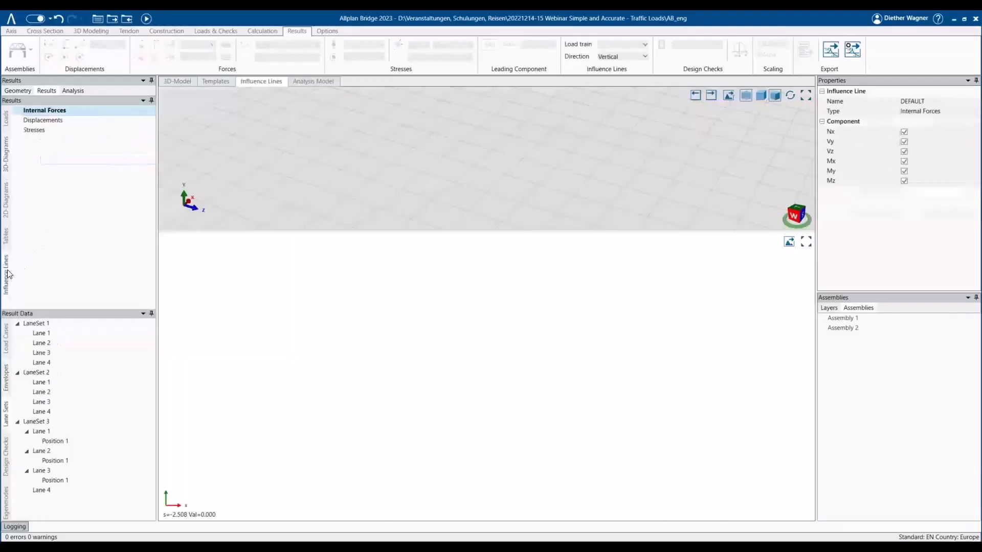
{"action": "left_click_drag", "start_coordinate": [441, 232], "coordinate": [443, 338]}
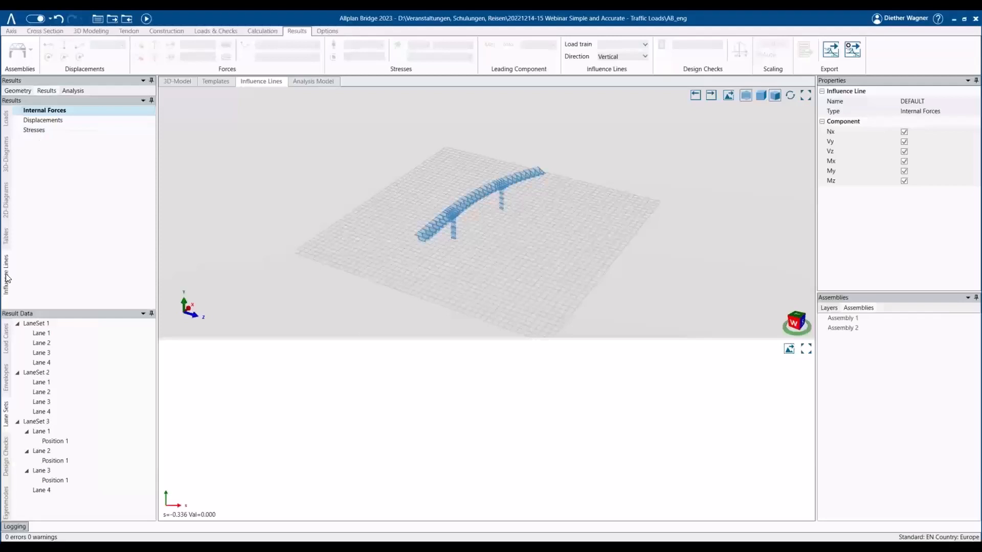
{"action": "left_click", "coordinate": [37, 336]}
{"action": "middle_click_drag", "start_coordinate": [484, 291], "coordinate": [436, 263]}
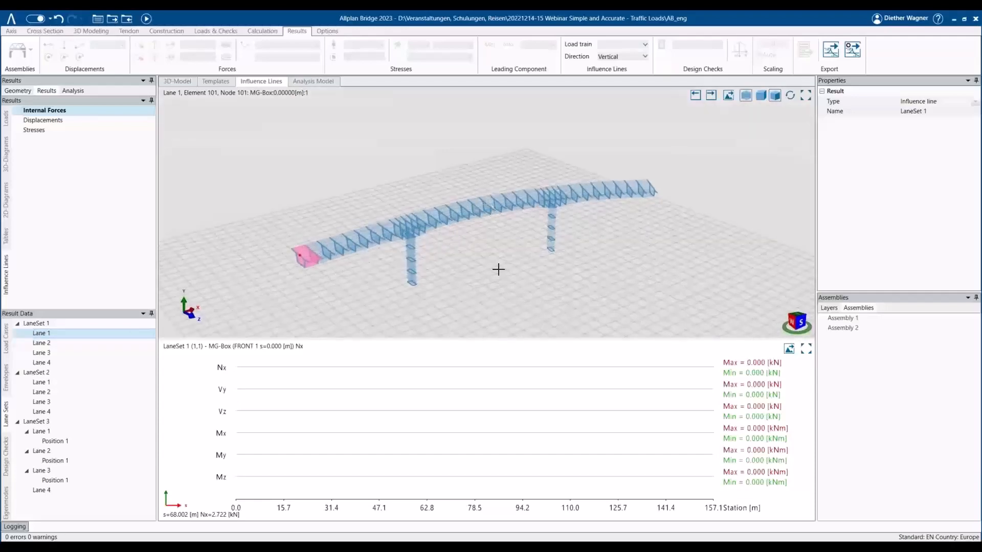
Step: Show the influence lines of lane 1 in LaneSet 3 for the element at station 20 m, limited to the Mz component
{"action": "left_click", "coordinate": [359, 242]}
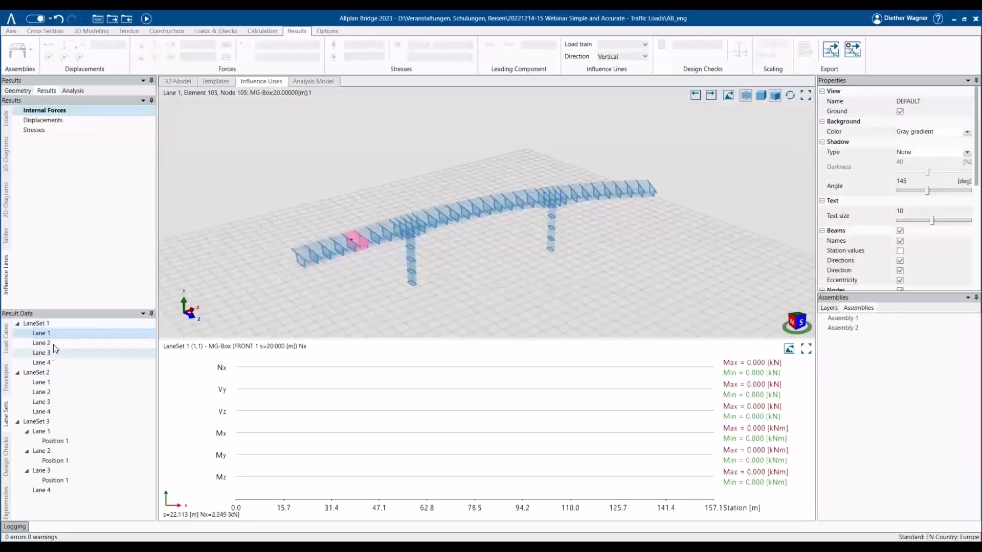
{"action": "left_click", "coordinate": [41, 431]}
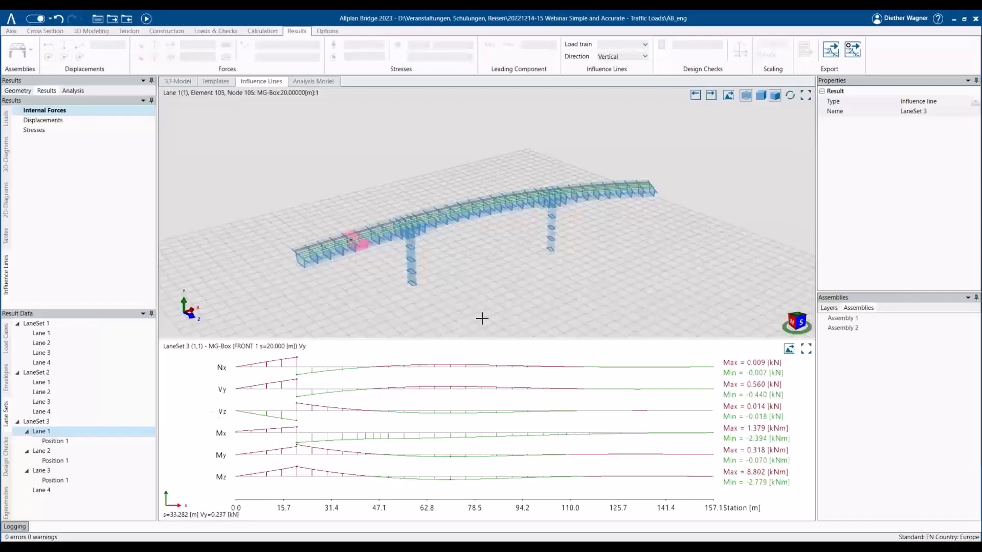
{"action": "left_click", "coordinate": [574, 355]}
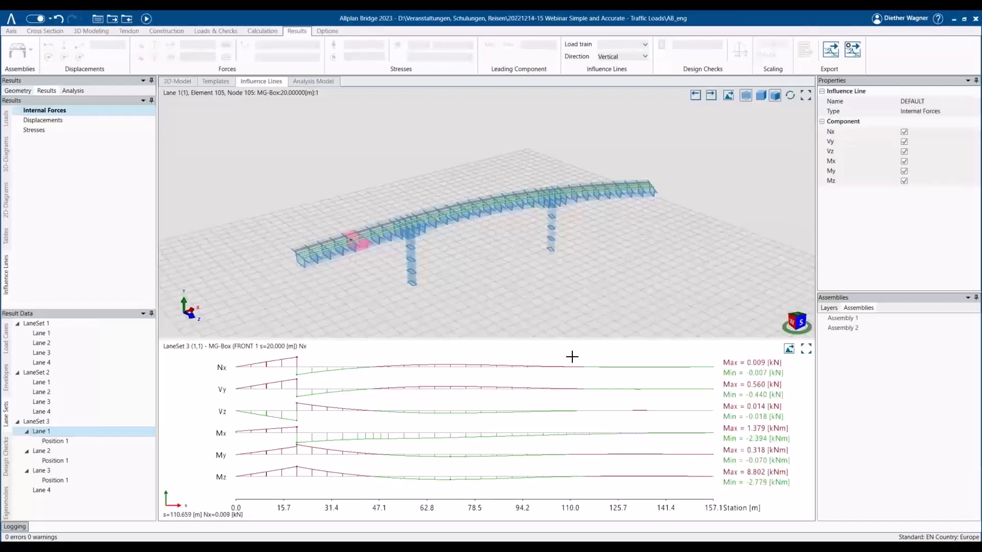
{"action": "left_click", "coordinate": [904, 132]}
{"action": "left_click", "coordinate": [904, 142]}
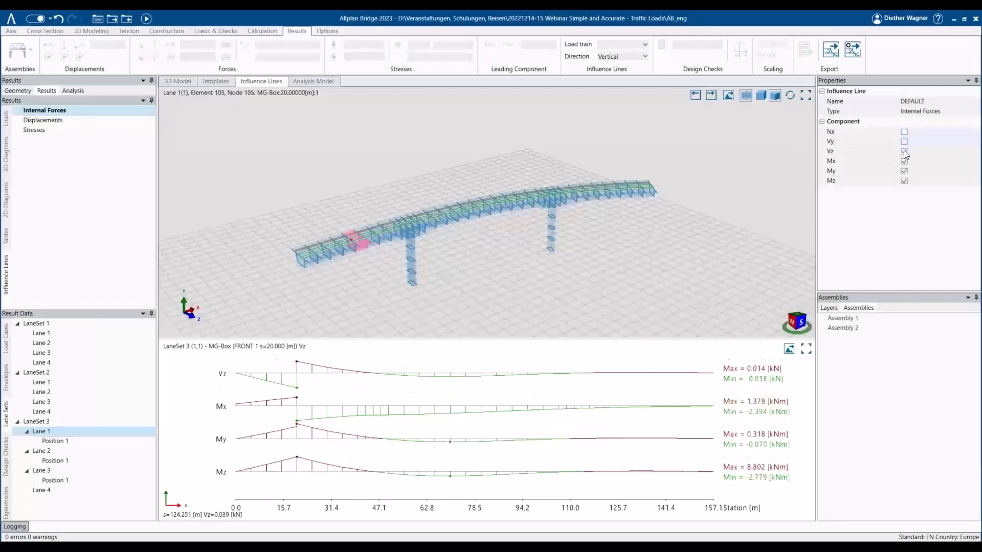
{"action": "left_click", "coordinate": [903, 151]}
{"action": "left_click", "coordinate": [904, 161]}
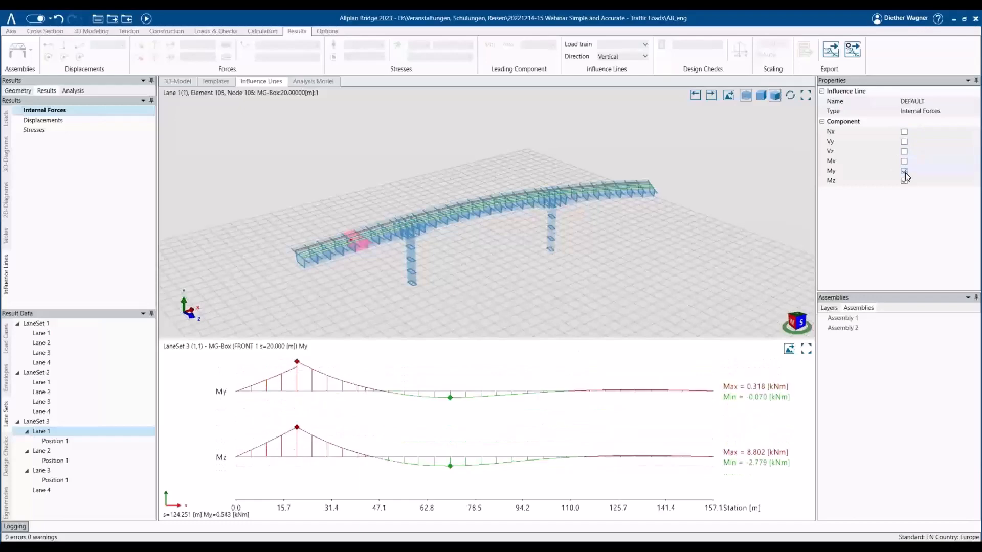
{"action": "left_click", "coordinate": [904, 171]}
Step: Step the Mz influence line forward through the result points at stations 25, 30 and 35 m
{"action": "middle_click_drag", "start_coordinate": [716, 256], "coordinate": [623, 118]}
{"action": "left_click", "coordinate": [710, 95]}
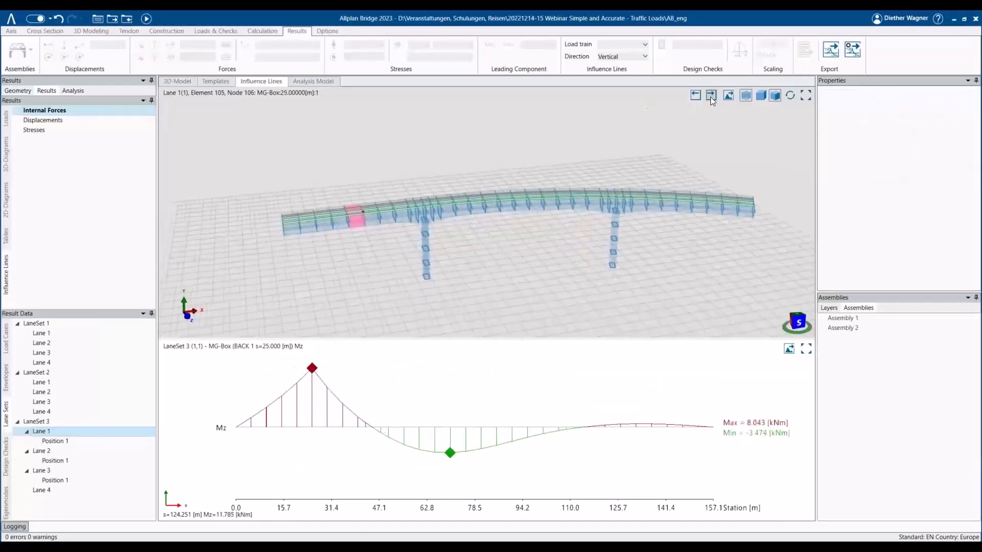
{"action": "left_click", "coordinate": [710, 96]}
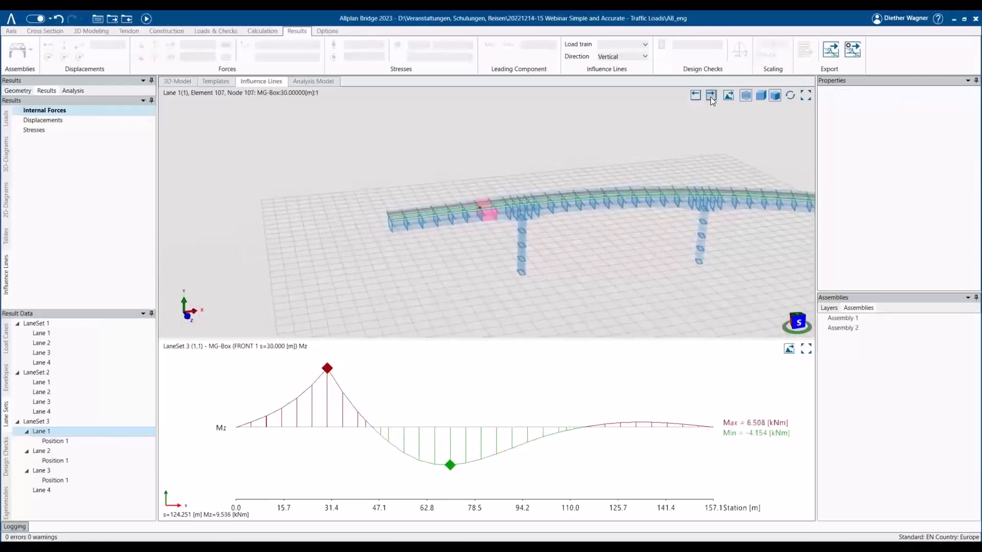
{"action": "left_click", "coordinate": [712, 98]}
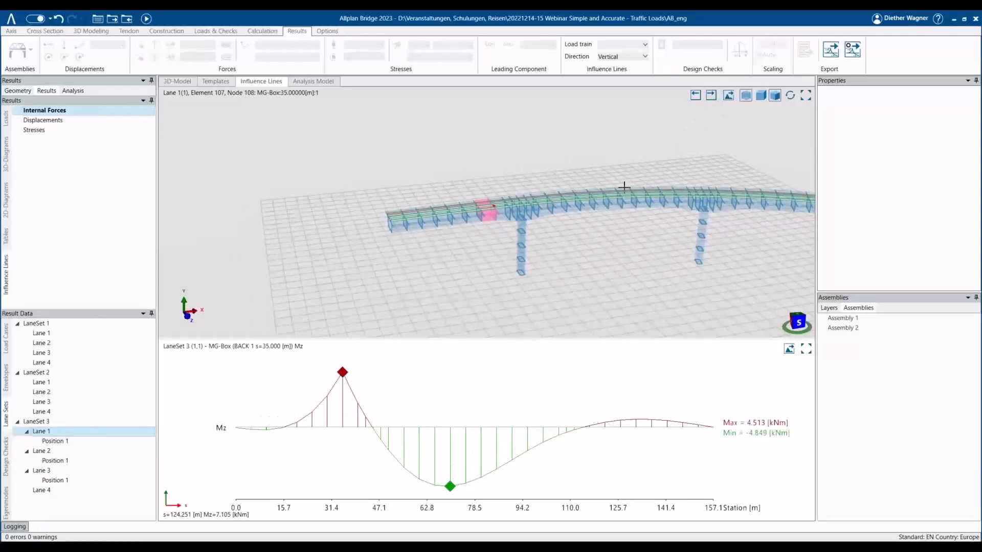
Step: Show the Mz influence line for the main span's central element at station 75 m
{"action": "scroll", "coordinate": [616, 204], "scroll_direction": "up", "scroll_amount": 3}
{"action": "left_click", "coordinate": [593, 195]}
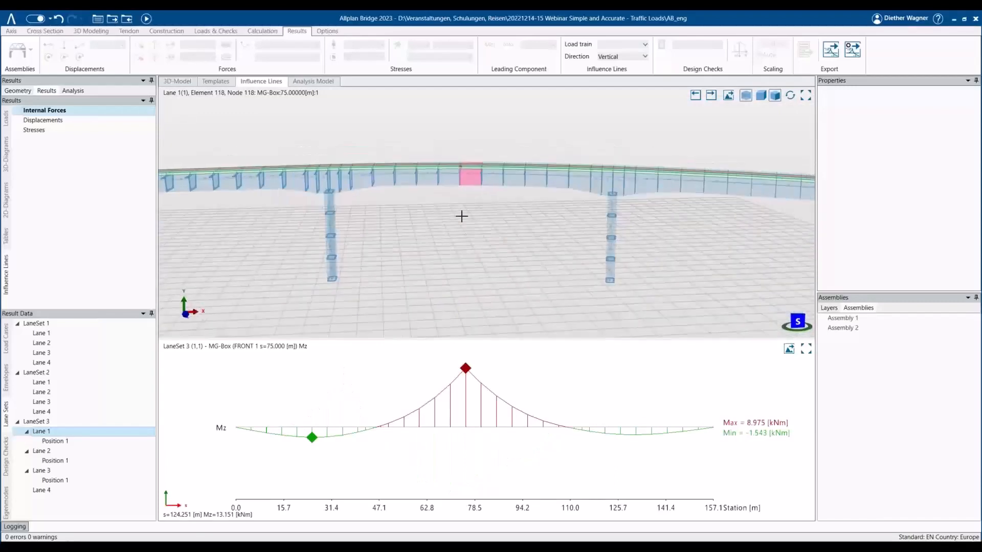
{"action": "scroll", "coordinate": [454, 237], "scroll_direction": "down", "scroll_amount": 3}
{"action": "scroll", "coordinate": [474, 260], "scroll_direction": "up", "scroll_amount": 1}
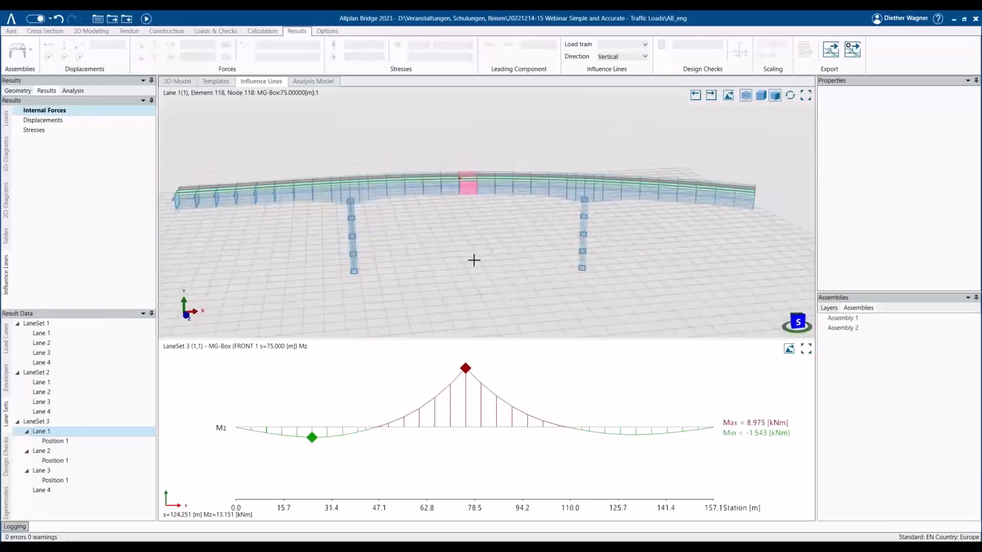
{"action": "middle_click_drag", "start_coordinate": [466, 211], "coordinate": [481, 252]}
Step: Examine the marked result point in the main span and the Mz influence line along all three spans
{"action": "scroll", "coordinate": [467, 187], "scroll_direction": "up", "scroll_amount": 3}
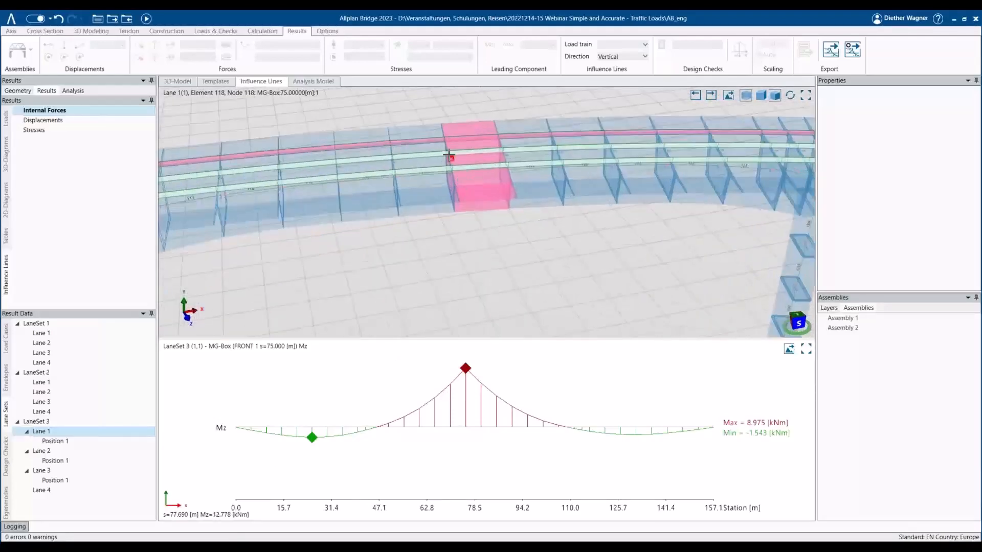
{"action": "scroll", "coordinate": [510, 296], "scroll_direction": "down", "scroll_amount": 3}
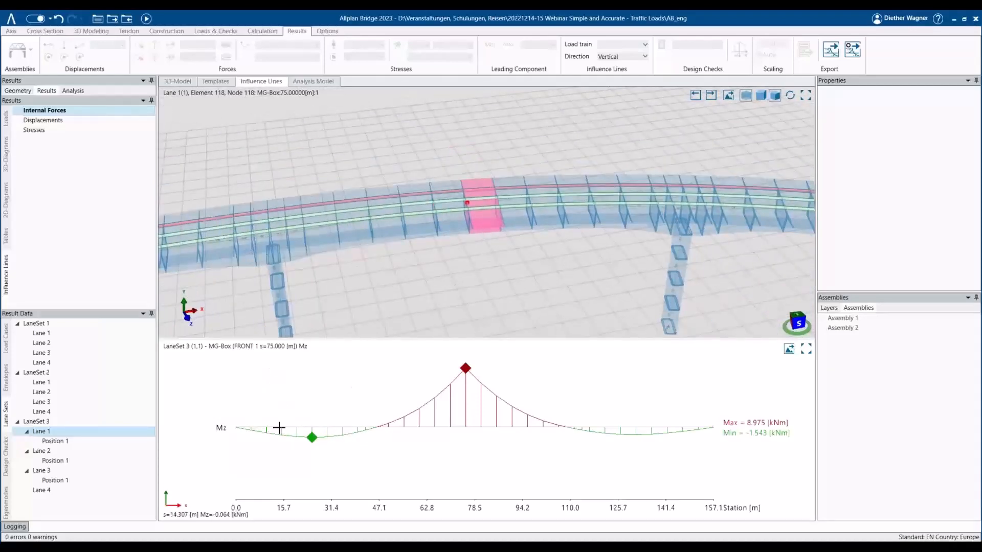
{"action": "scroll", "coordinate": [279, 428], "scroll_direction": "down", "scroll_amount": 1}
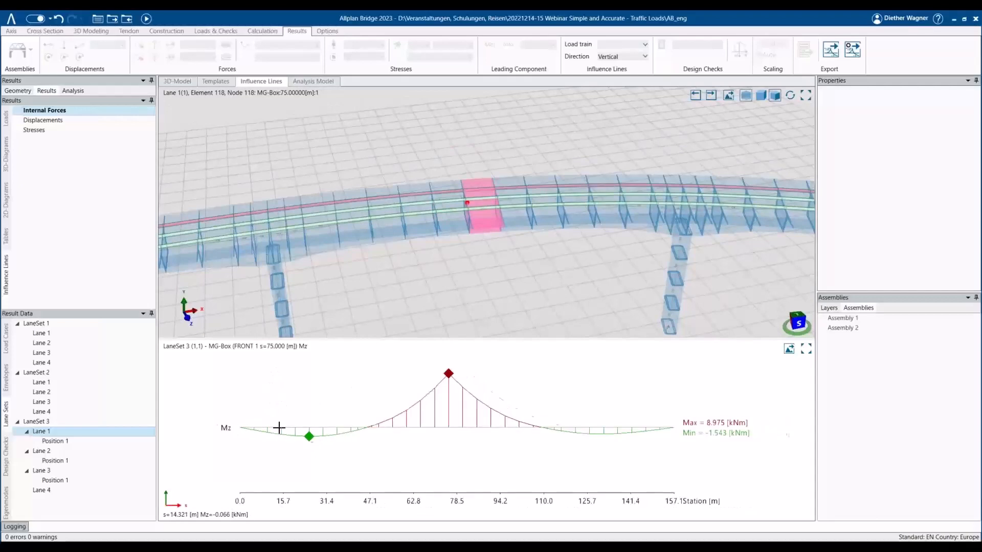
{"action": "scroll", "coordinate": [278, 427], "scroll_direction": "up", "scroll_amount": 1}
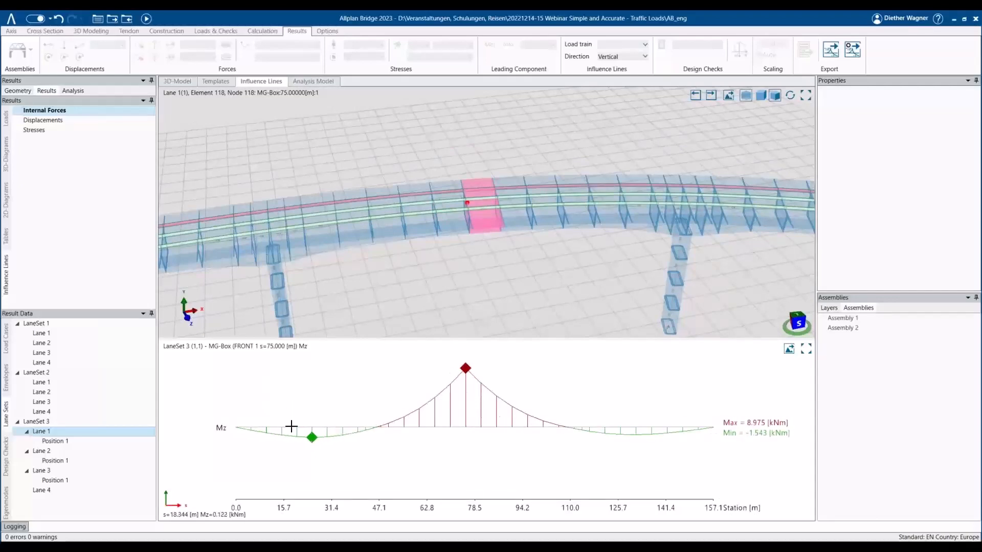
{"action": "middle_click_drag", "start_coordinate": [375, 262], "coordinate": [385, 208]}
{"action": "scroll", "coordinate": [399, 254], "scroll_direction": "down", "scroll_amount": 1}
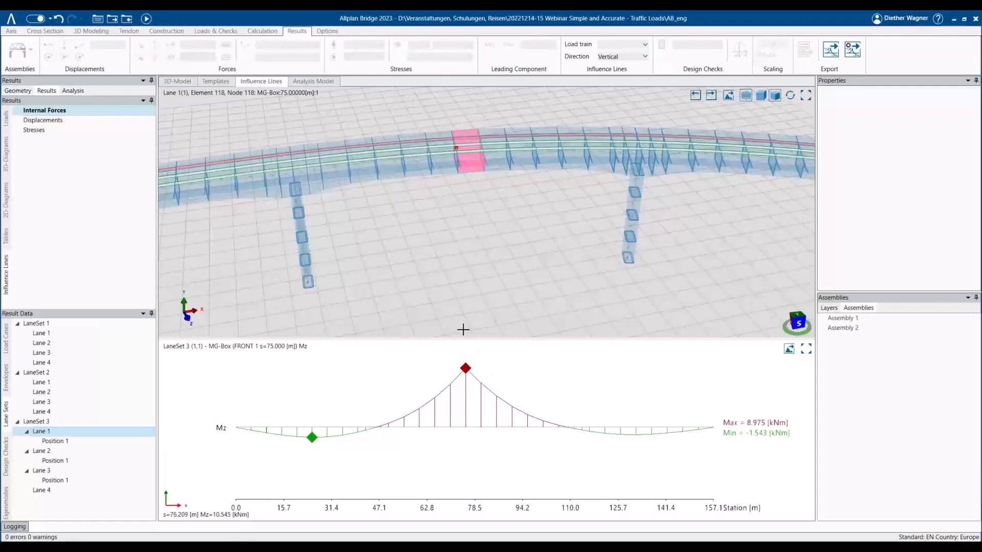
{"action": "scroll", "coordinate": [466, 291], "scroll_direction": "down", "scroll_amount": 3}
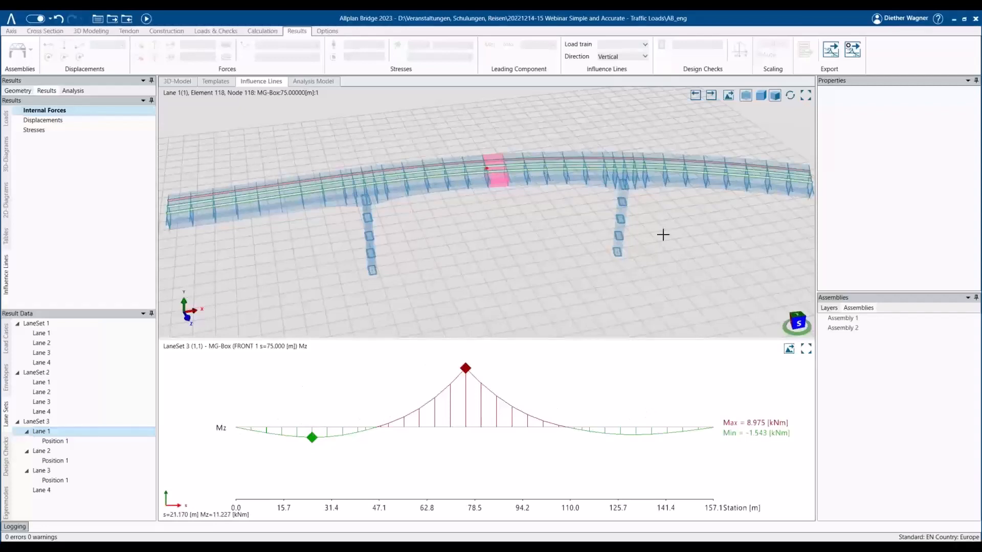
{"action": "scroll", "coordinate": [527, 237], "scroll_direction": "down", "scroll_amount": 3}
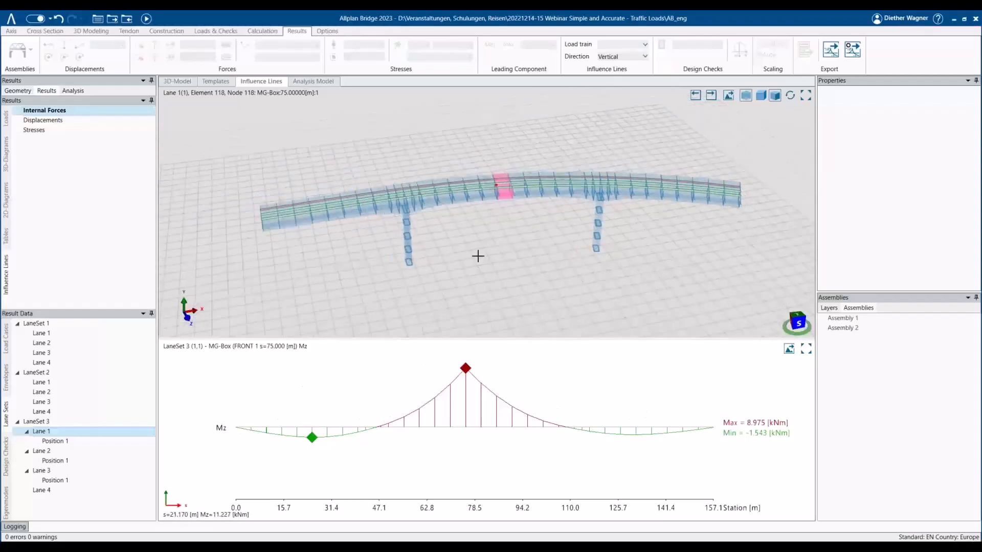
{"action": "middle_click_drag", "start_coordinate": [500, 276], "coordinate": [500, 263]}
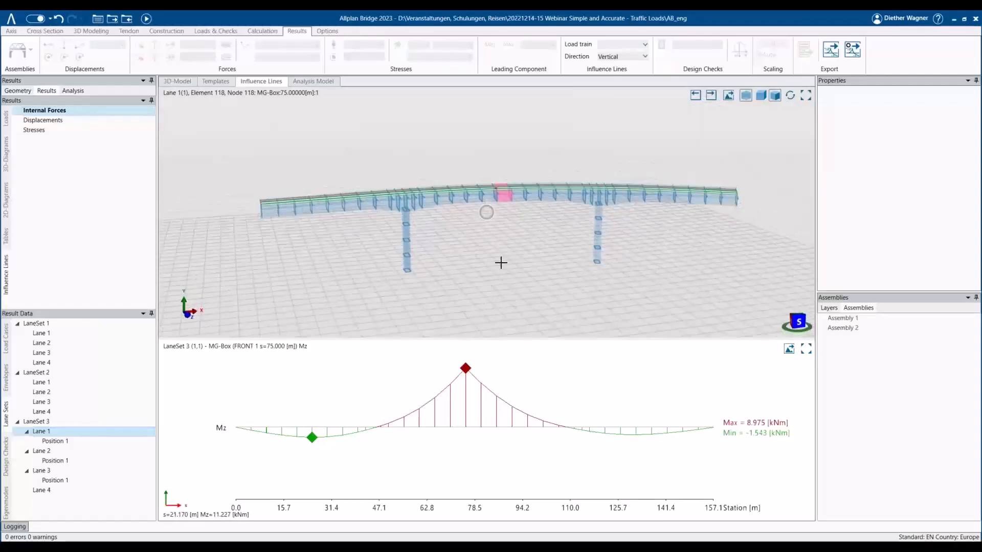
Step: Evaluate the Mz influence line at station 75 m with the TS-300 load train
{"action": "left_click", "coordinate": [644, 45]}
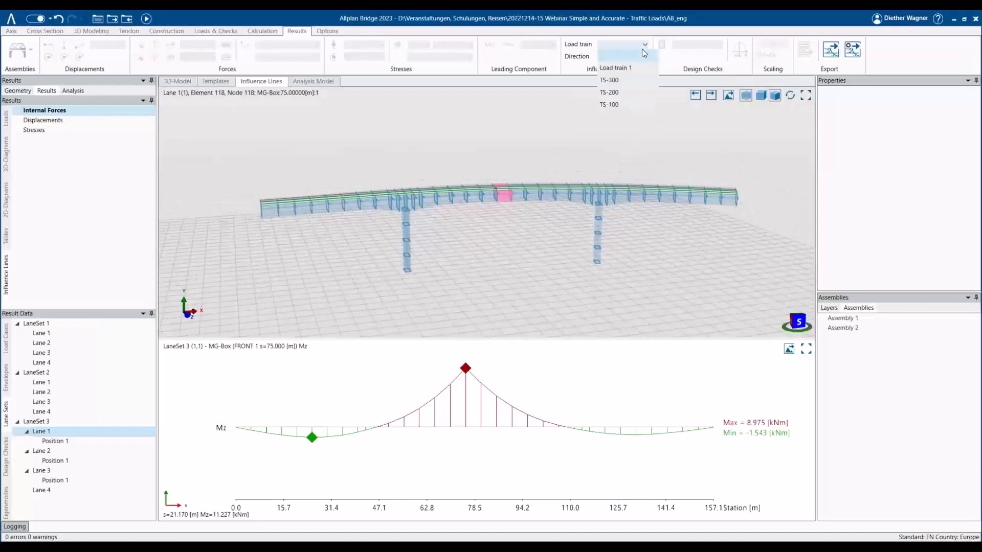
{"action": "left_click", "coordinate": [627, 81]}
{"action": "middle_click_drag", "start_coordinate": [484, 271], "coordinate": [497, 301]}
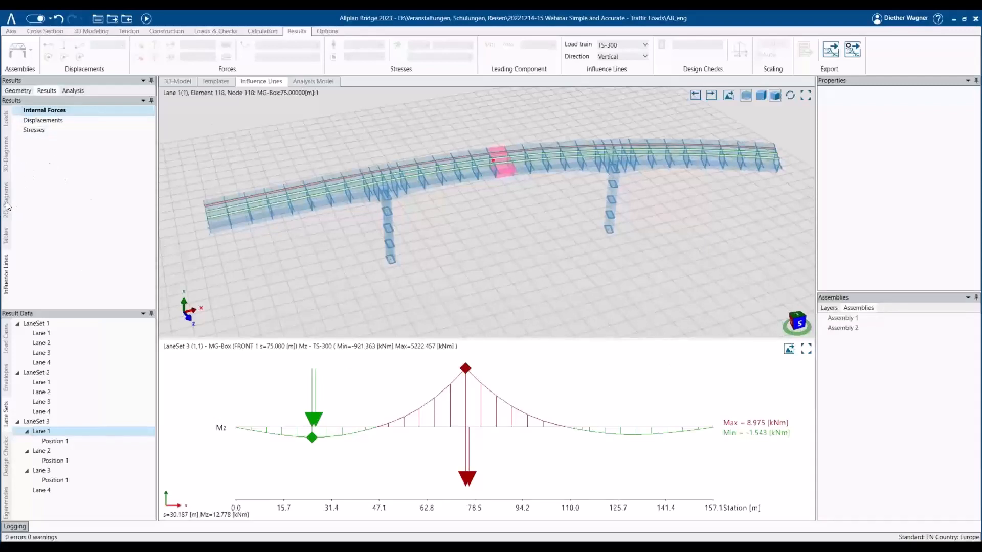
Step: Delete the FLOAD and DISTANCE items from Load train 1, keeping only its QLOAD item of 10 kN/m² with floating length
{"action": "left_click", "coordinate": [73, 91]}
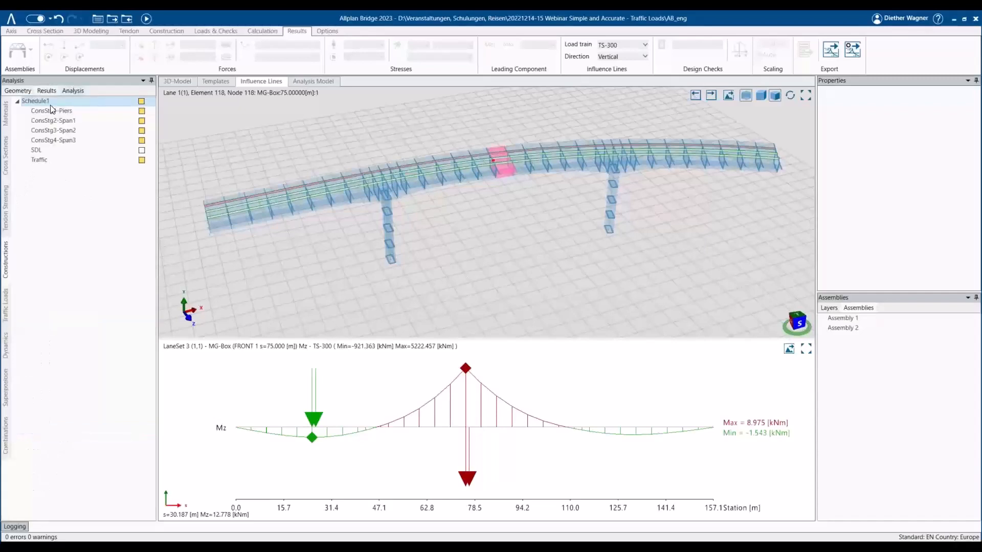
{"action": "left_click", "coordinate": [7, 313]}
{"action": "double_click", "coordinate": [51, 150]}
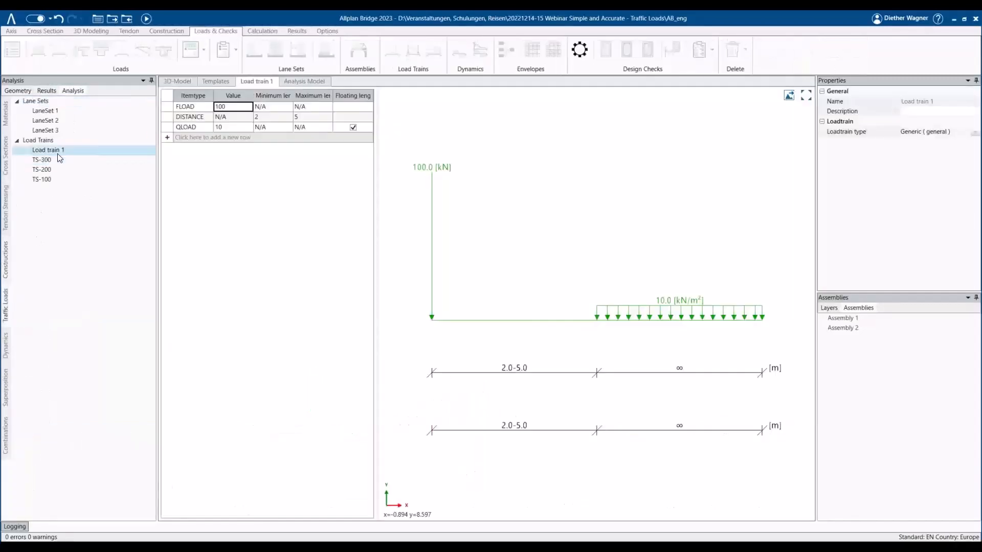
{"action": "left_click", "coordinate": [206, 108]}
{"action": "left_click", "coordinate": [206, 117], "text": "ctrl"}
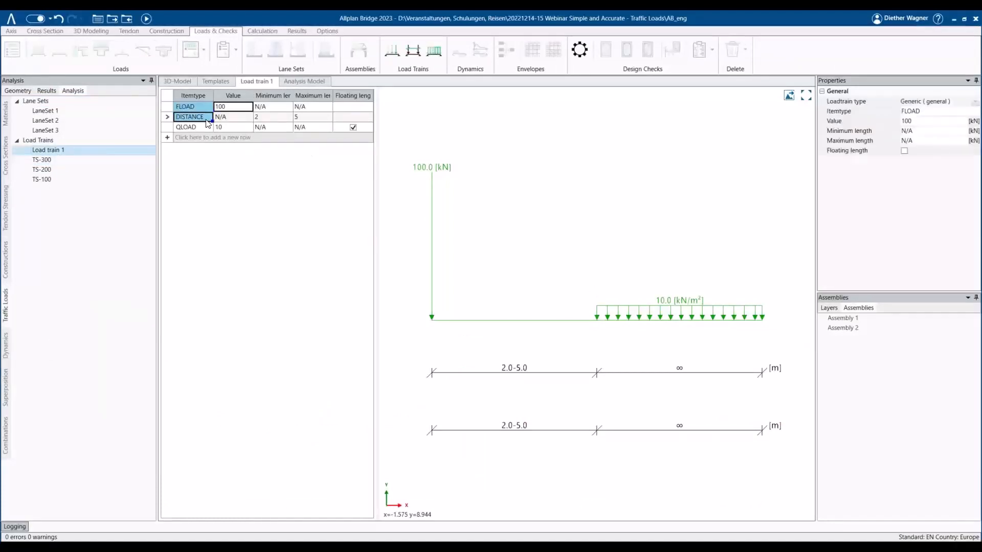
{"action": "key", "text": "Delete"}
{"action": "left_click", "coordinate": [532, 316]}
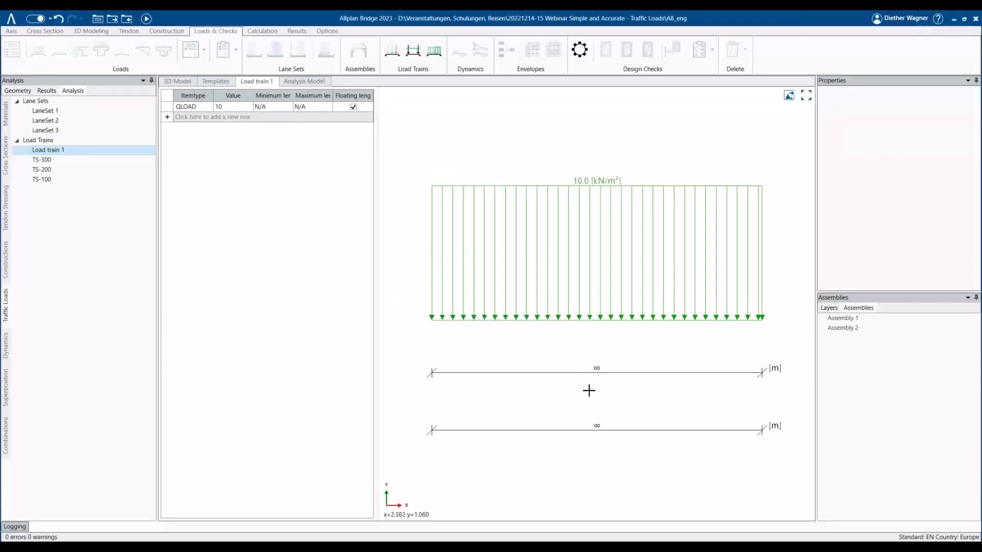
{"action": "scroll", "coordinate": [566, 246], "scroll_direction": "down", "scroll_amount": 1}
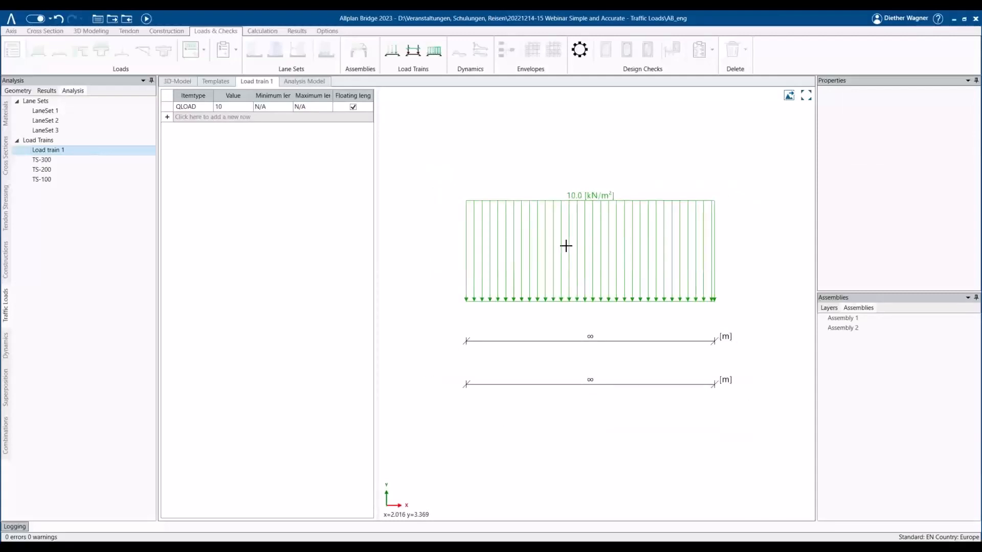
Step: Recalculate the model and return to the internal force influence lines of LaneSet 3, lane 1, Position 1
{"action": "left_click", "coordinate": [146, 19]}
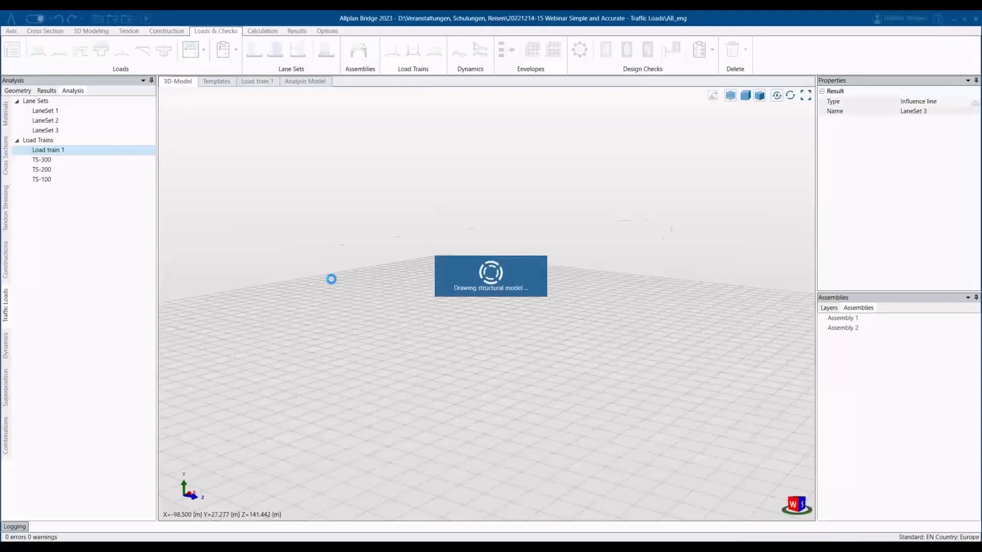
{"action": "left_click", "coordinate": [46, 91]}
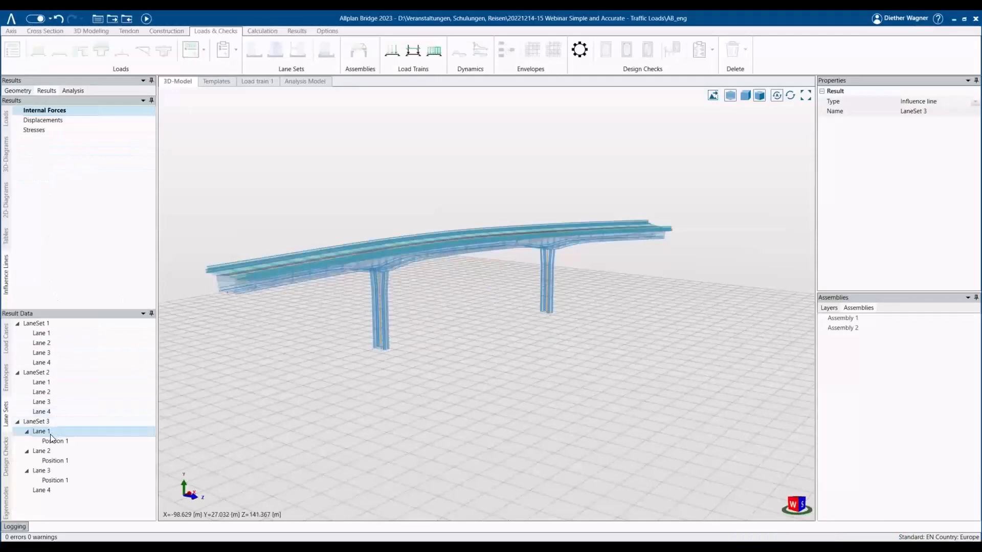
{"action": "left_click", "coordinate": [51, 452]}
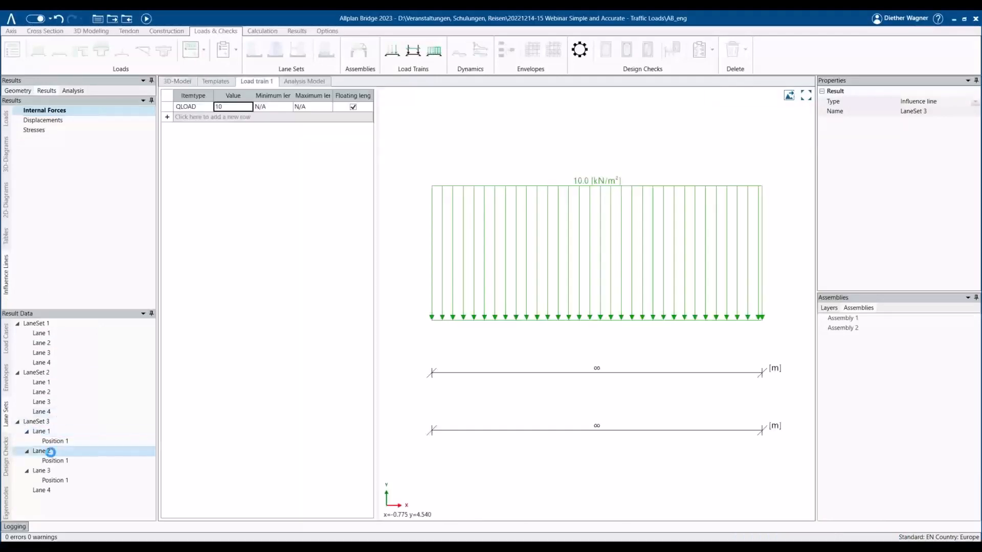
{"action": "left_click", "coordinate": [48, 431]}
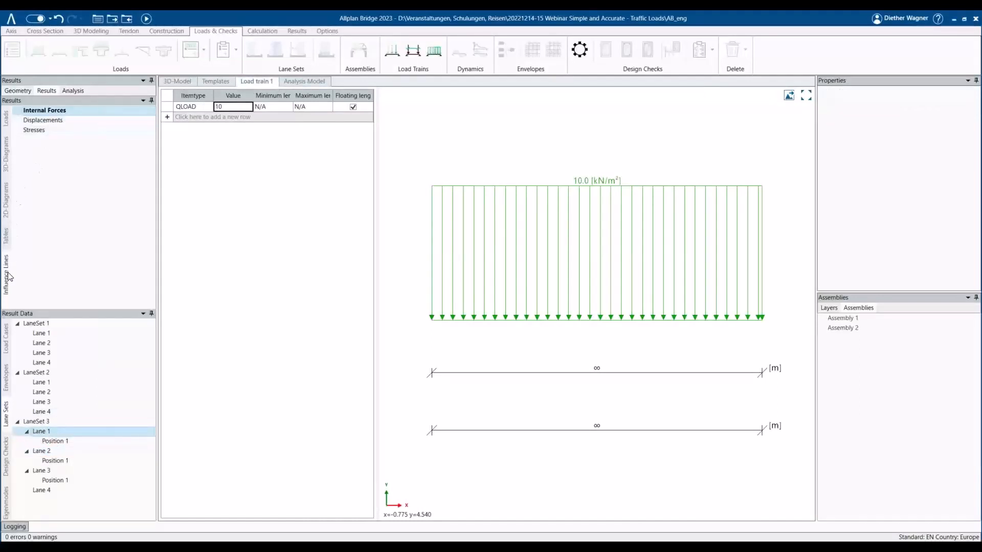
{"action": "left_click", "coordinate": [51, 119]}
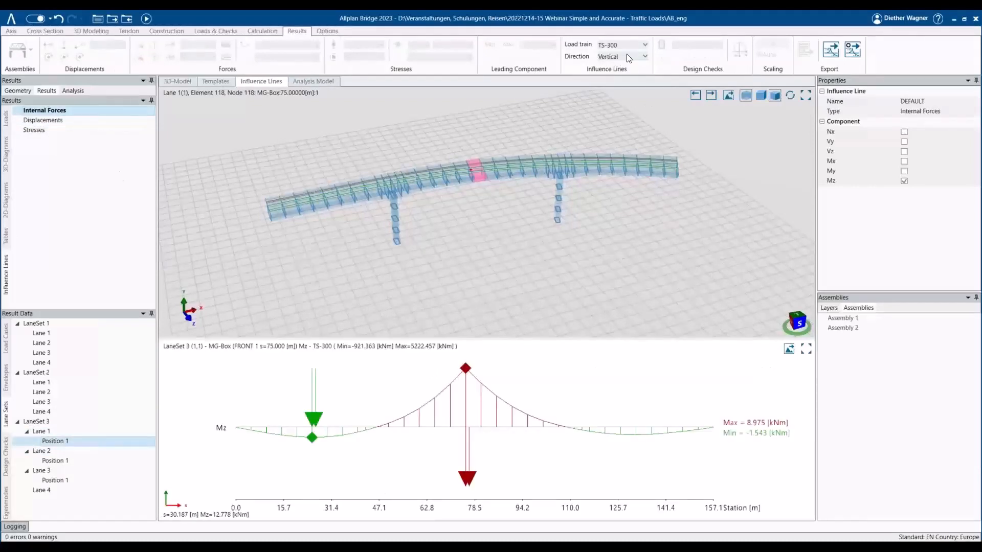
Step: Evaluate the Mz influence line with Load train 1 and examine its loaded lengths along the bridge
{"action": "left_click", "coordinate": [645, 44]}
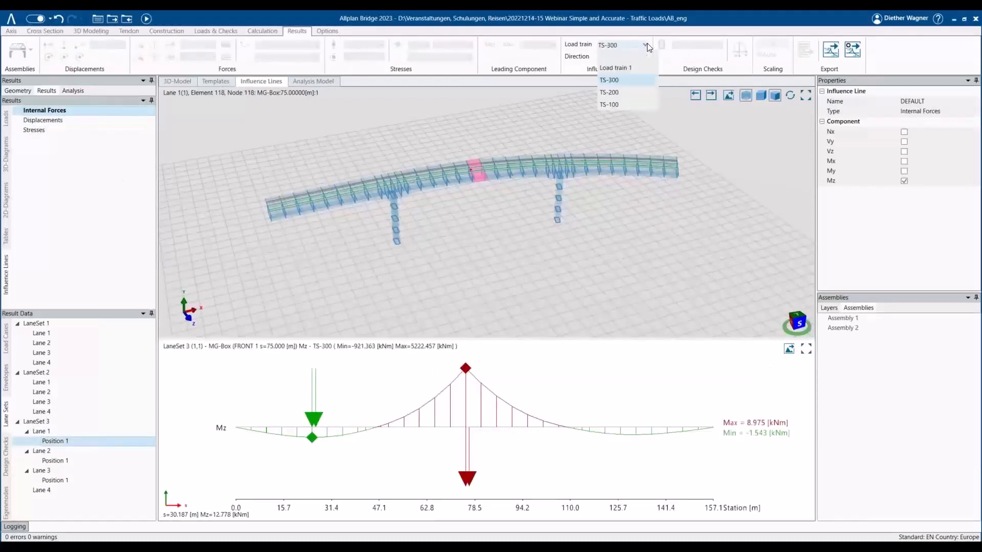
{"action": "left_click", "coordinate": [620, 68]}
{"action": "middle_click_drag", "start_coordinate": [618, 298], "coordinate": [481, 238]}
{"action": "middle_click_drag", "start_coordinate": [445, 268], "coordinate": [483, 237]}
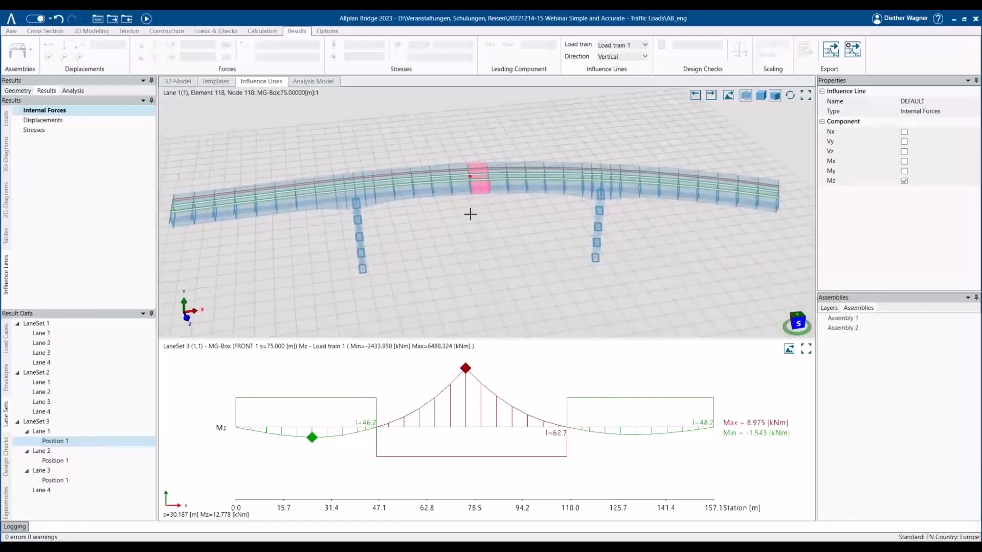
{"action": "scroll", "coordinate": [471, 175], "scroll_direction": "up", "scroll_amount": 4}
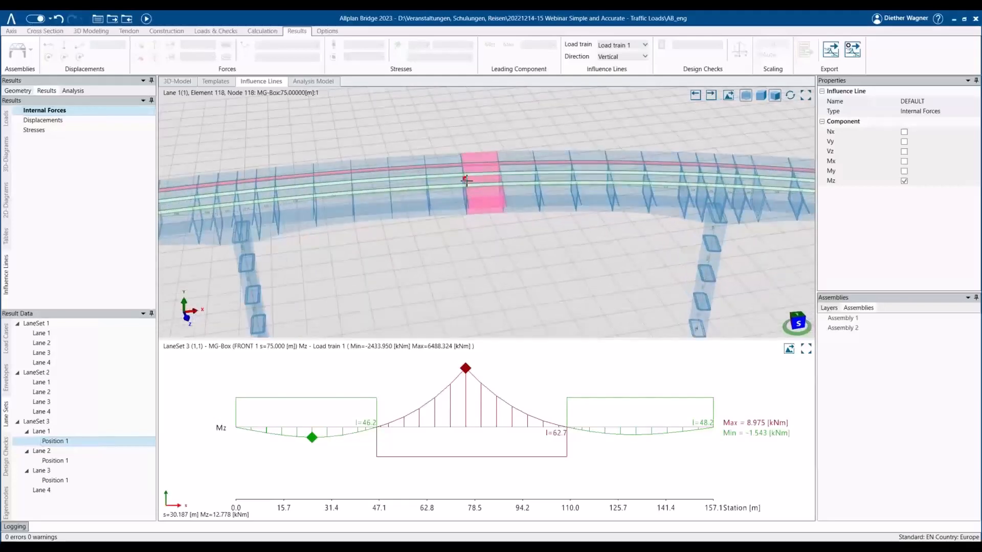
{"action": "scroll", "coordinate": [484, 270], "scroll_direction": "down", "scroll_amount": 5}
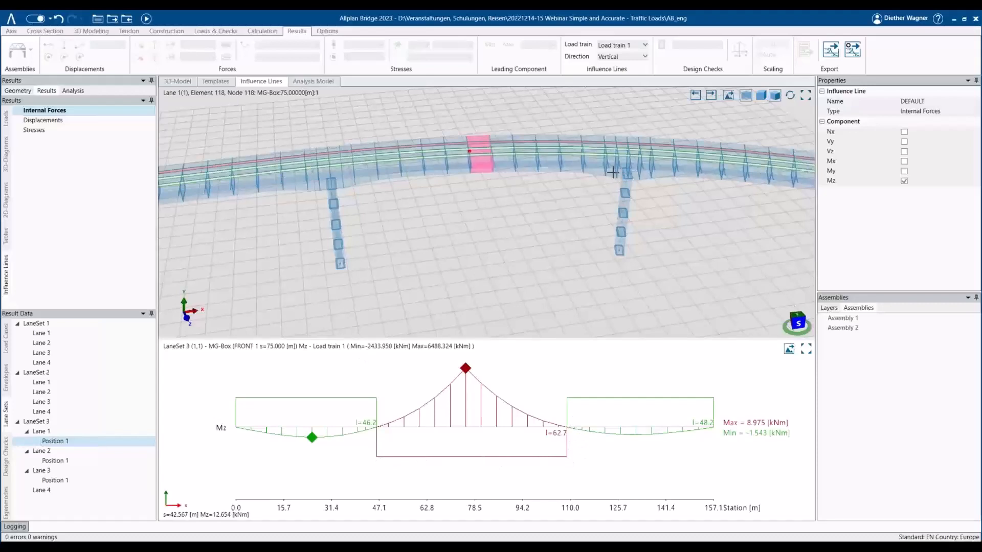
{"action": "scroll", "coordinate": [476, 253], "scroll_direction": "down", "scroll_amount": 3}
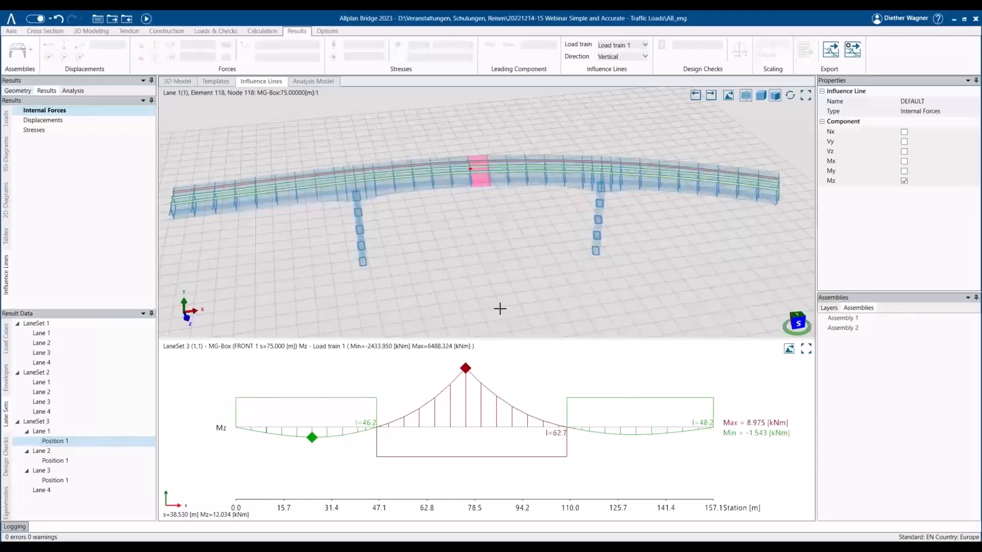
{"action": "scroll", "coordinate": [499, 309], "scroll_direction": "down", "scroll_amount": 2}
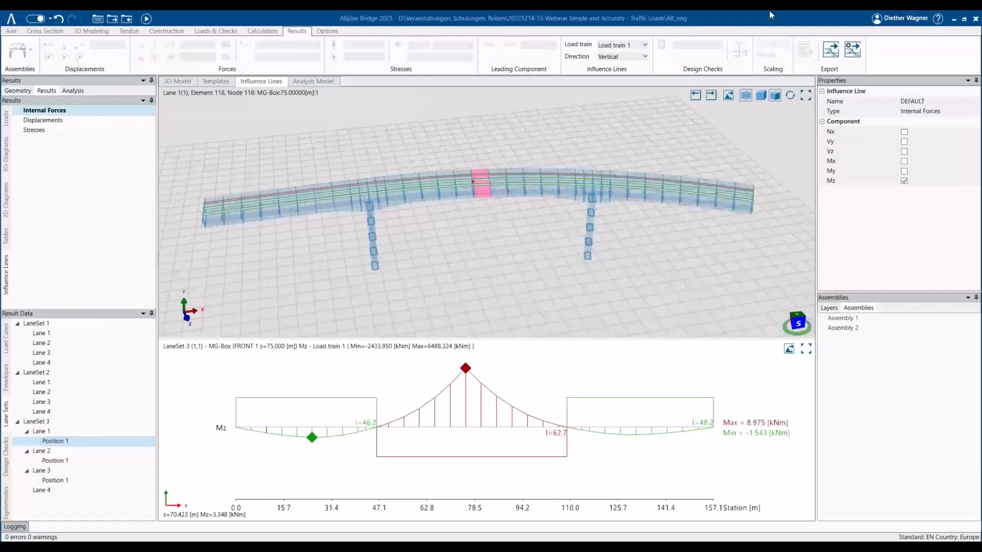
Step: Look for the learning resources among the help options
{"action": "left_click", "coordinate": [937, 19]}
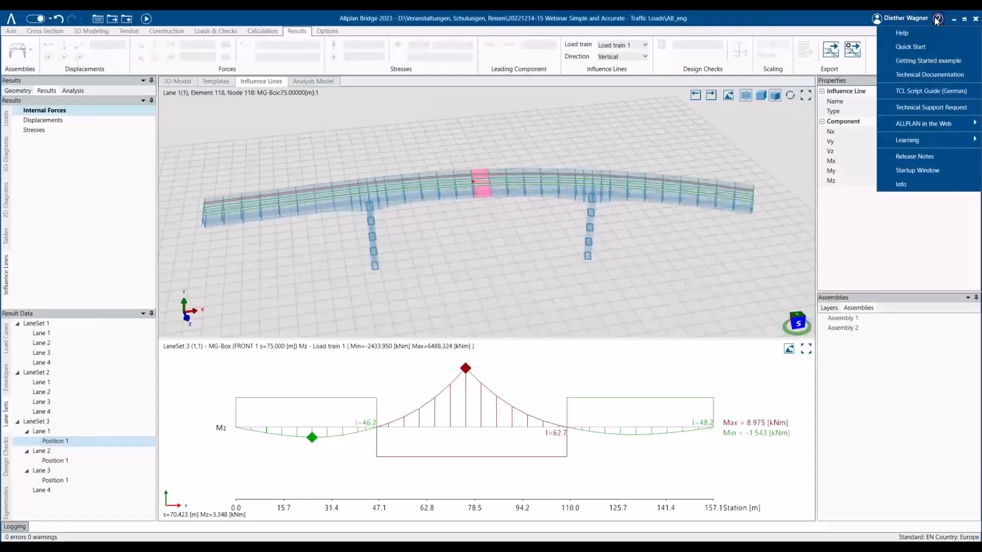
{"action": "mouse_move", "coordinate": [924, 130]}
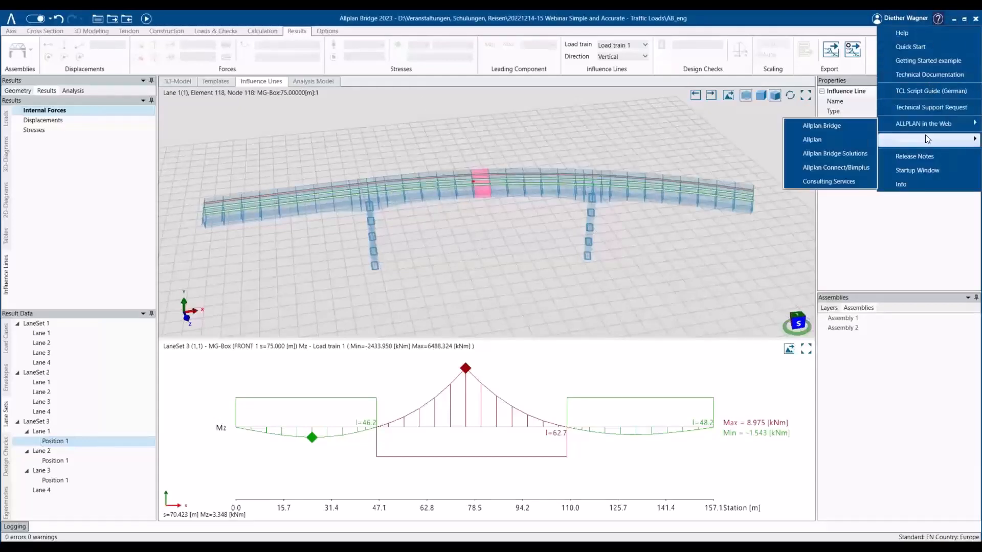